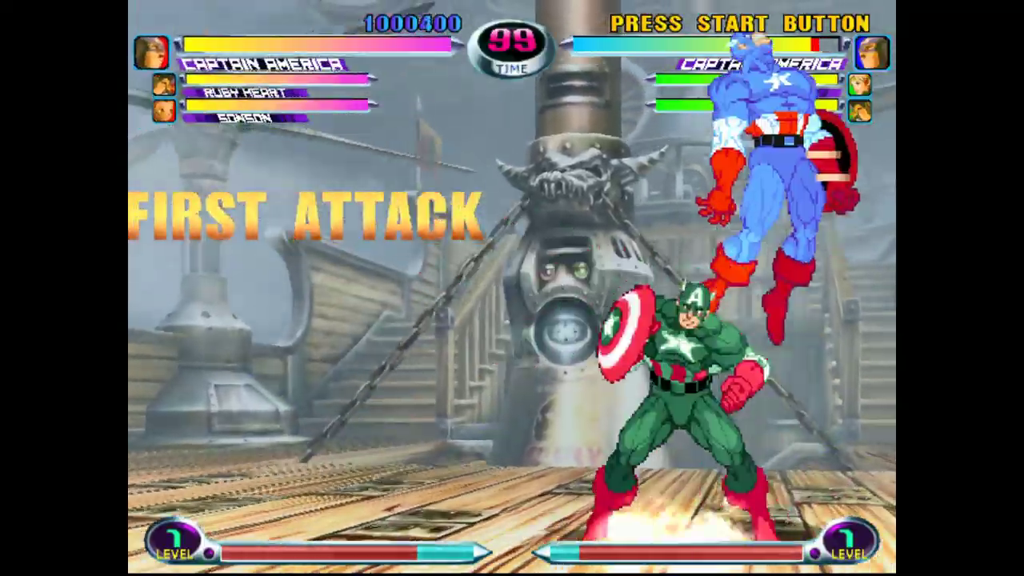
- Tag Captain America into the Marvel vs. Capcom 2 match
key("Return")
key("Return")
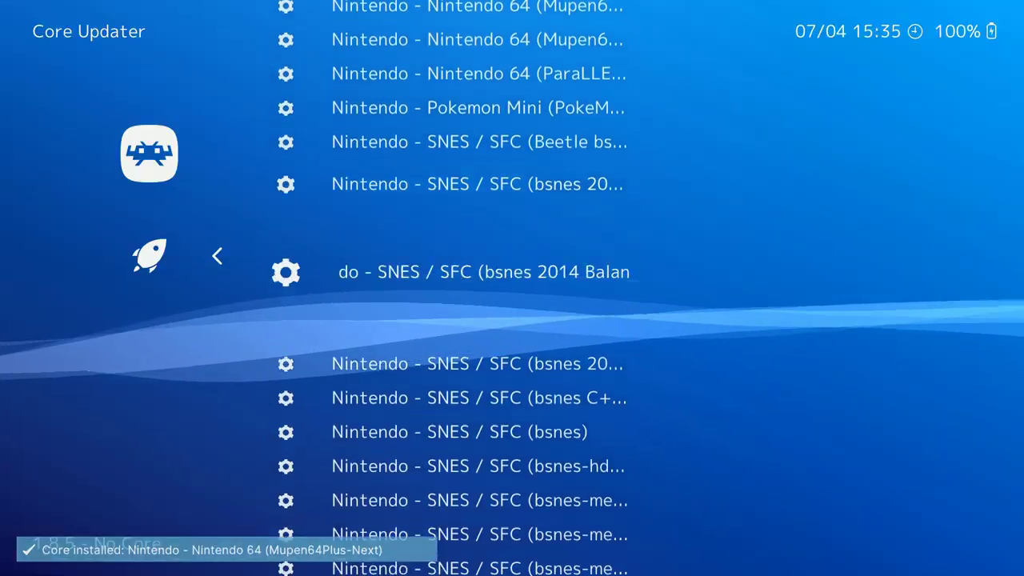
- Install the Snes9x - Current SNES core from the Core Updater list
key("Down")
key("Down")
key("Down")
key("Down")
key("Down")
key("Down")
key("Down")
key("Down")
key("Down")
key("Down")
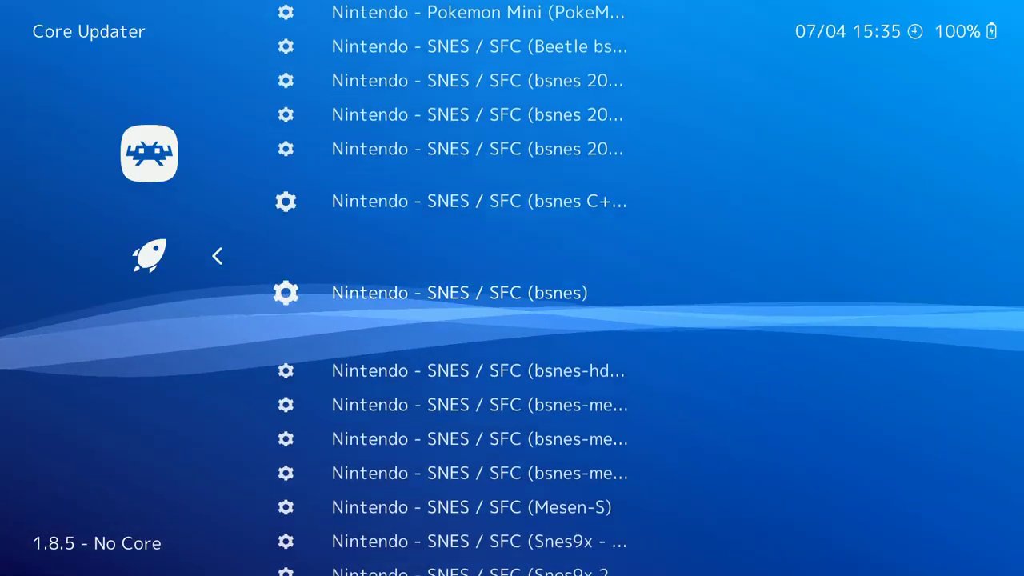
key("Up")
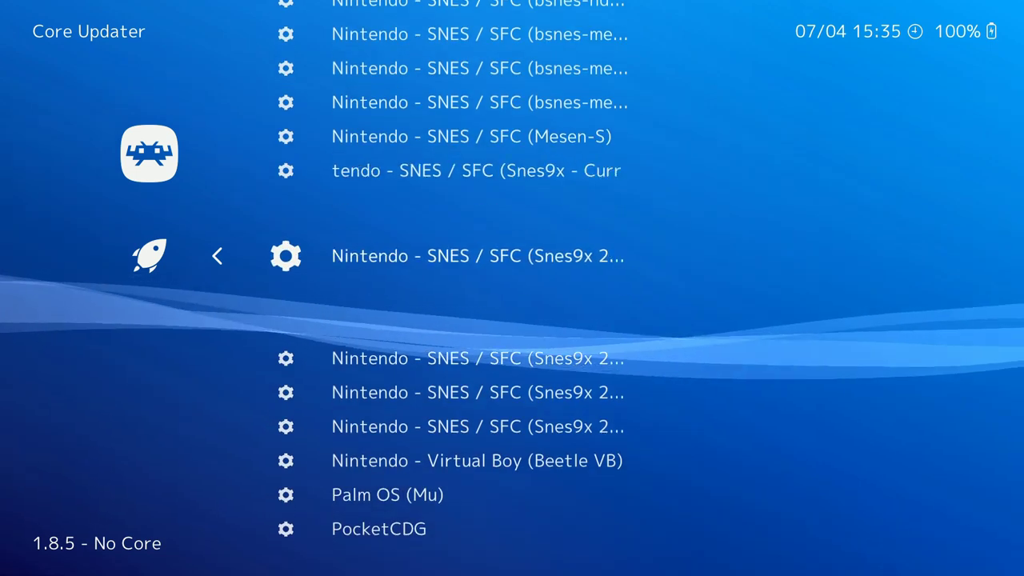
key("Return")
key("Down")
- Install the Genesis Plus GX Sega core
key("Down")
key("Down")
key("Down")
key("Down")
key("Down")
key("Down")
key("Down")
key("Down")
key("Down")
key("Down")
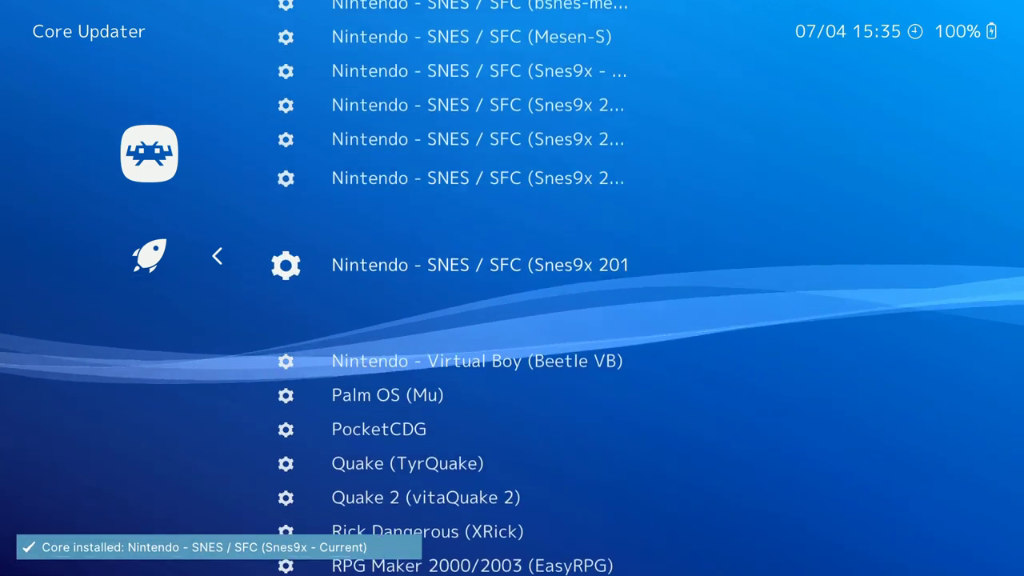
key("Down")
key("Down")
key("Down")
key("Down")
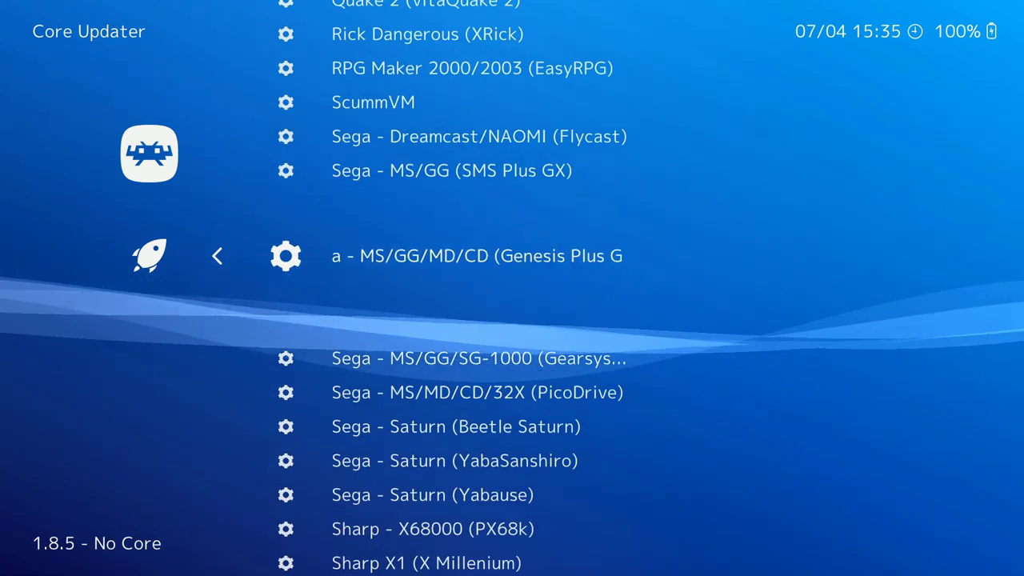
key("Return")
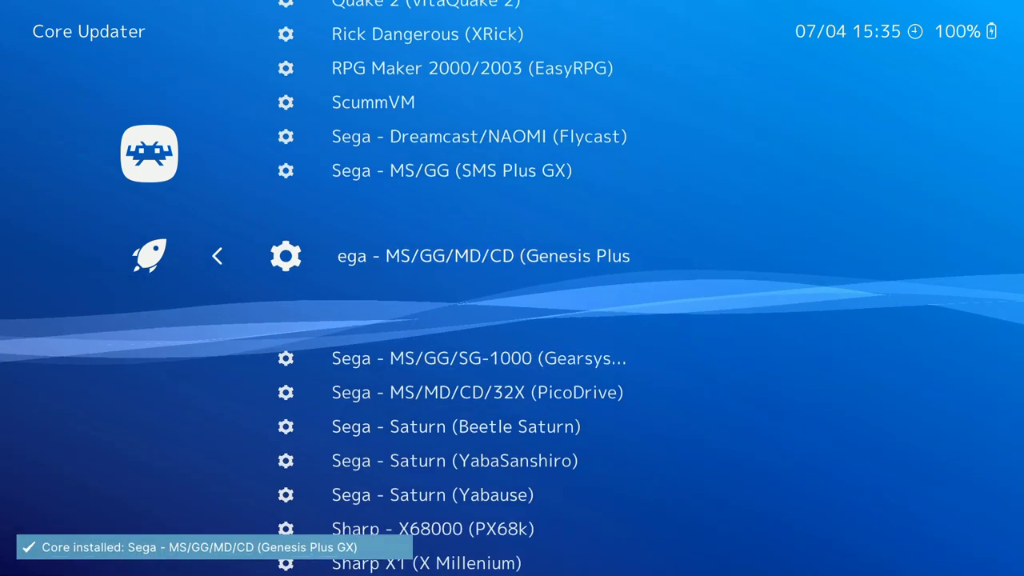
key("Down")
key("Down")
key("Down")
key("Down")
key("Down")
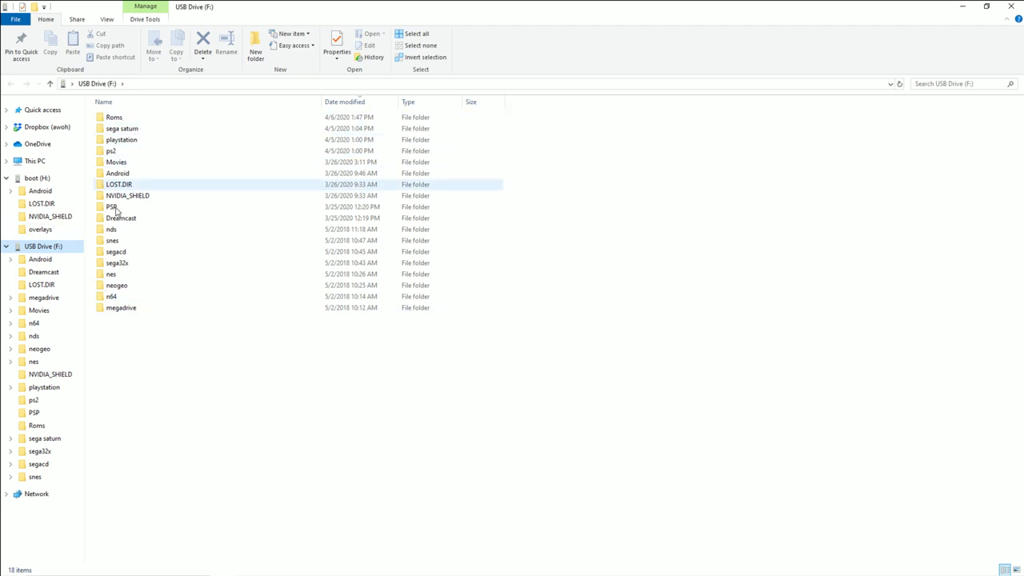
double_click(140, 130)
key("alt+Left")
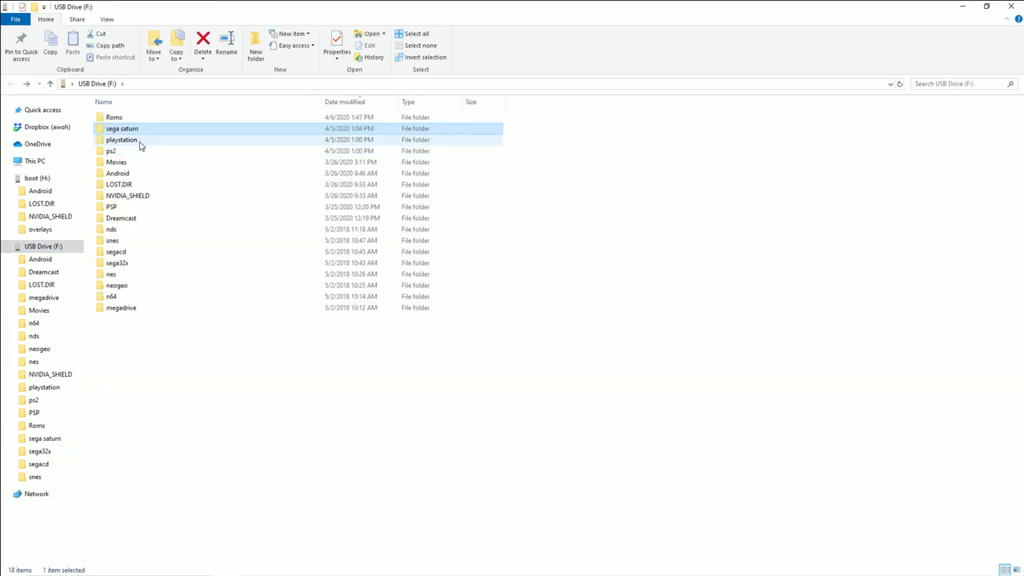
double_click(139, 142)
key("alt+Left")
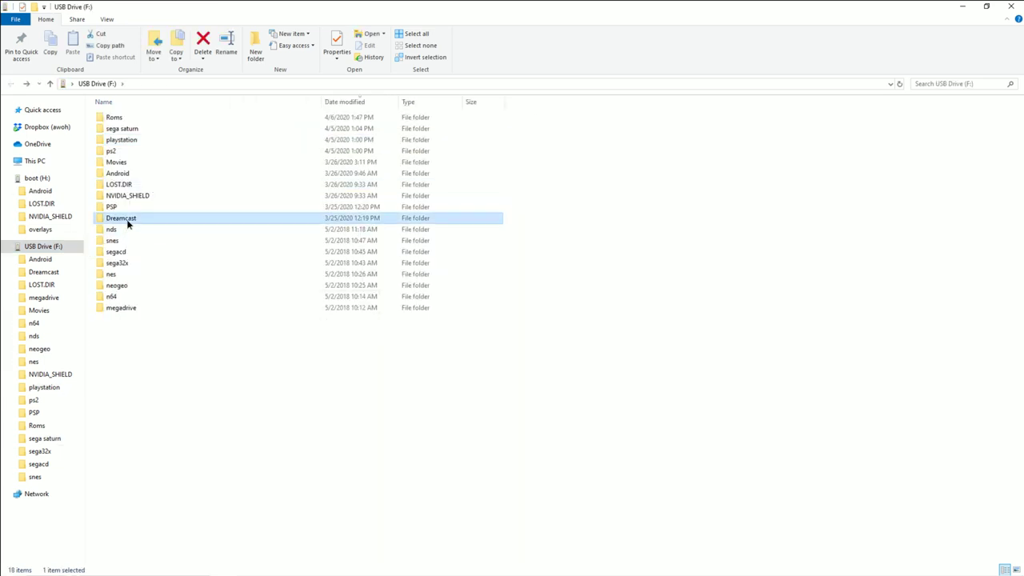
double_click(130, 221)
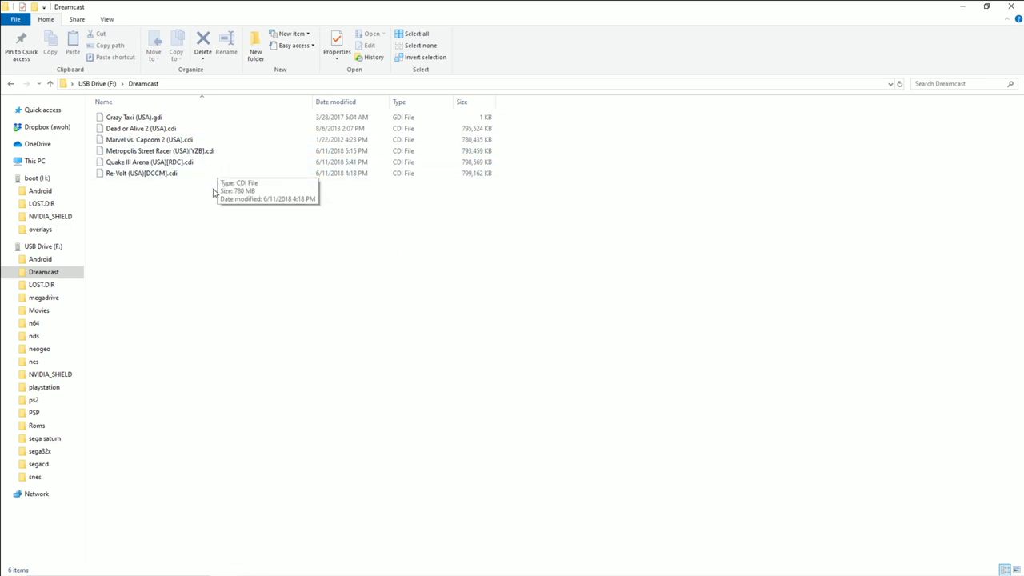
key("alt+Left")
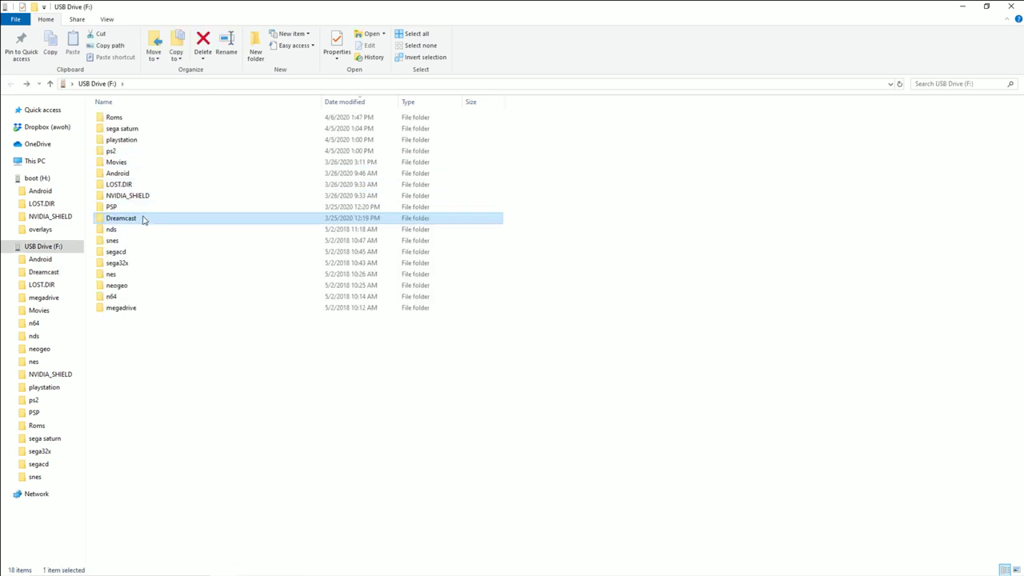
left_click(123, 141)
double_click(122, 143)
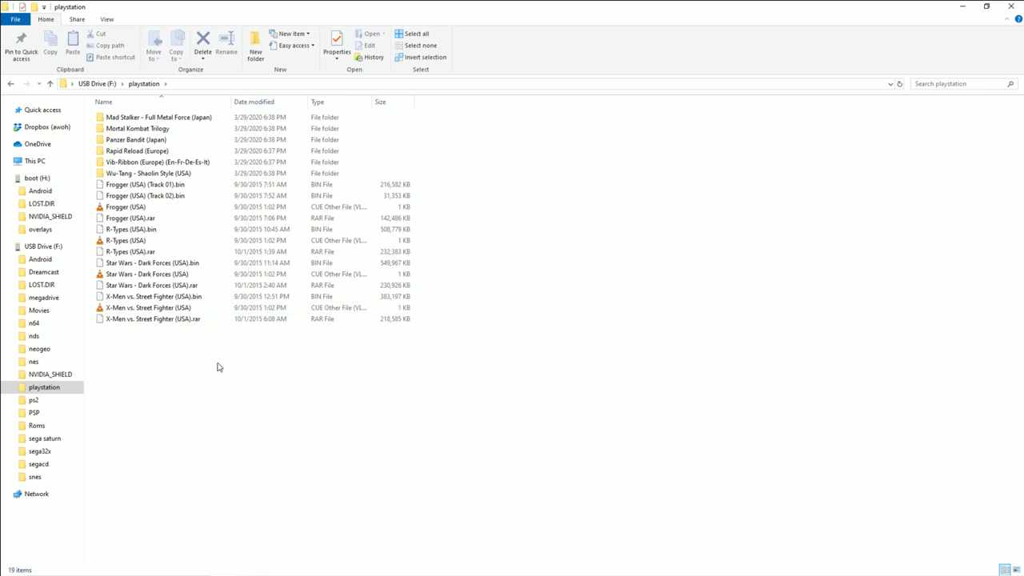
left_click(152, 154)
double_click(153, 153)
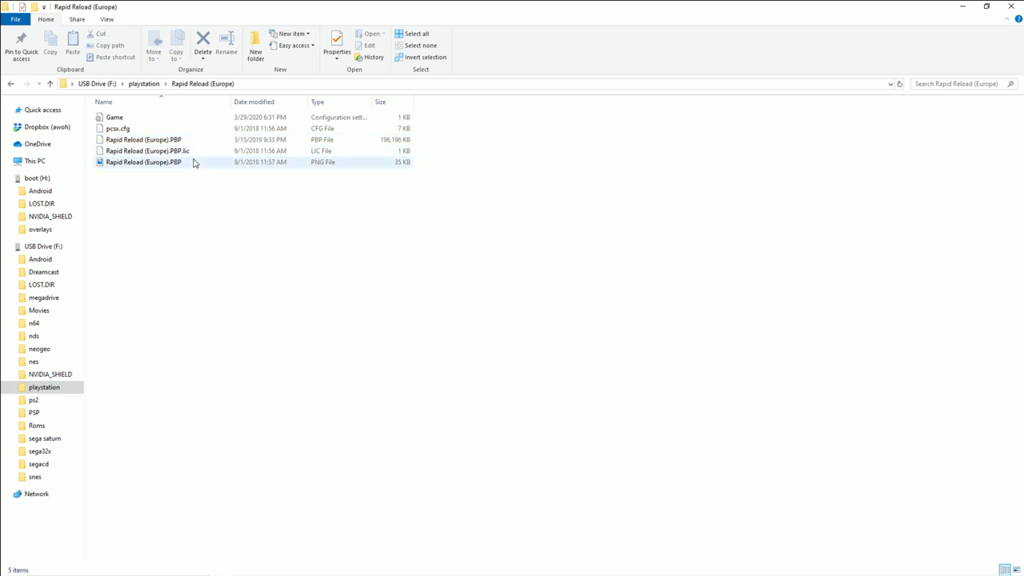
key("BackSpace")
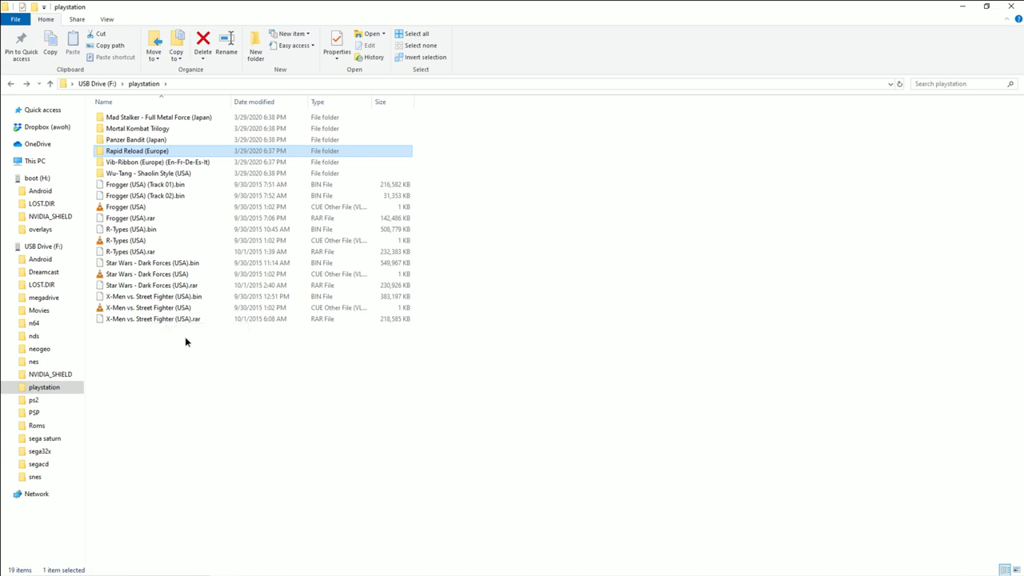
key("BackSpace")
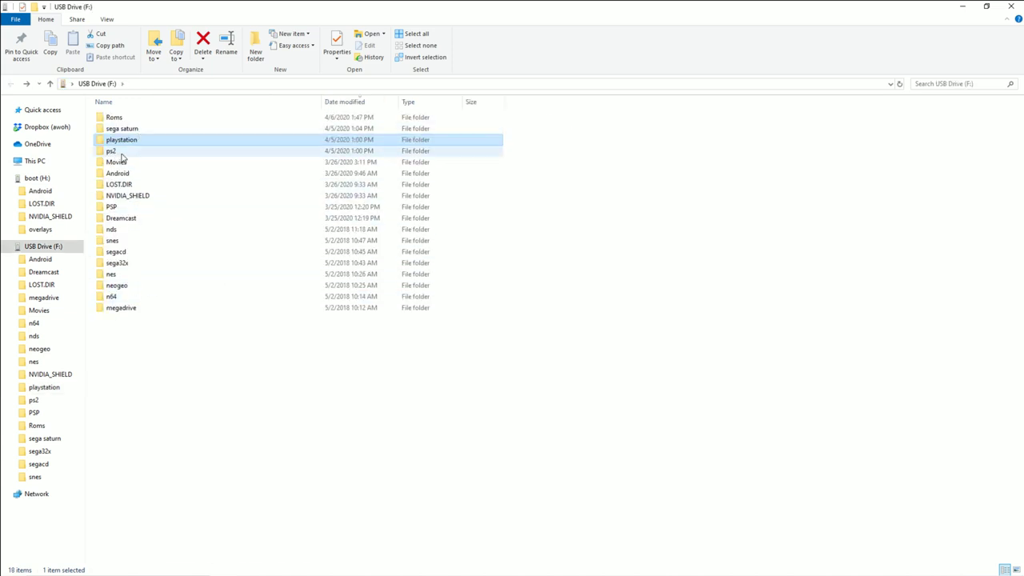
- Look through the PSP, snes and segacd ROM folders on the USB drive
double_click(126, 207)
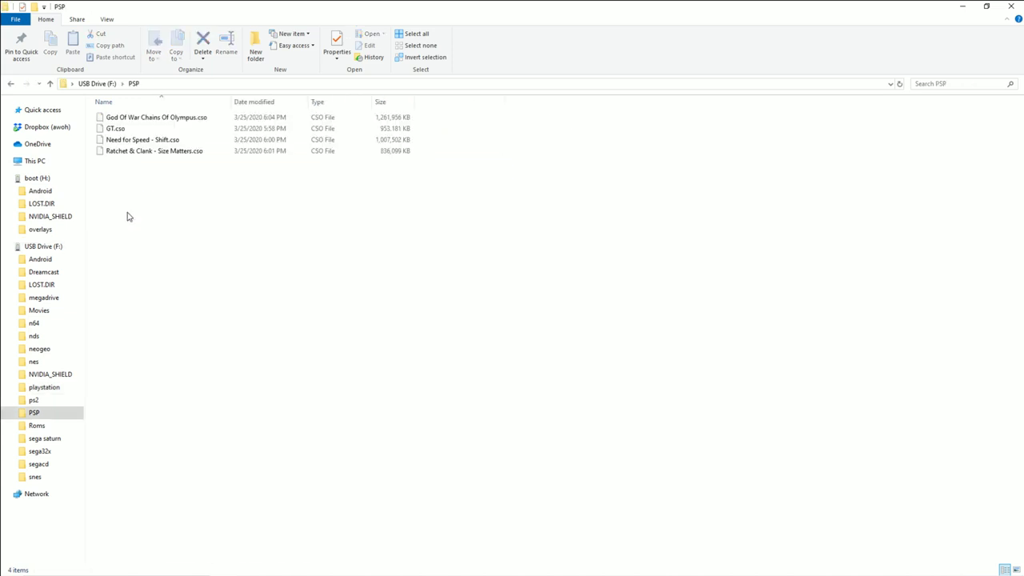
key("BackSpace")
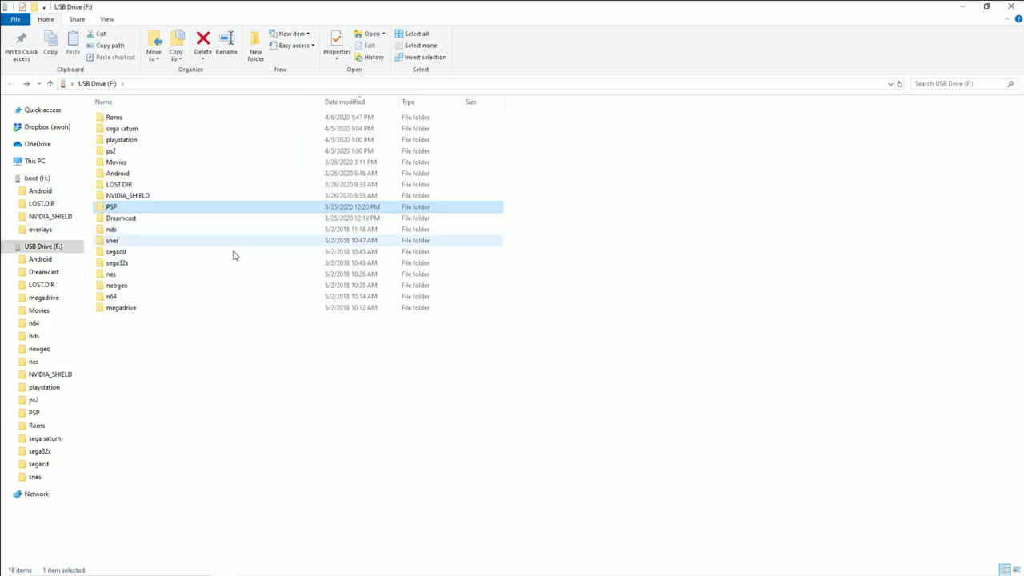
double_click(128, 241)
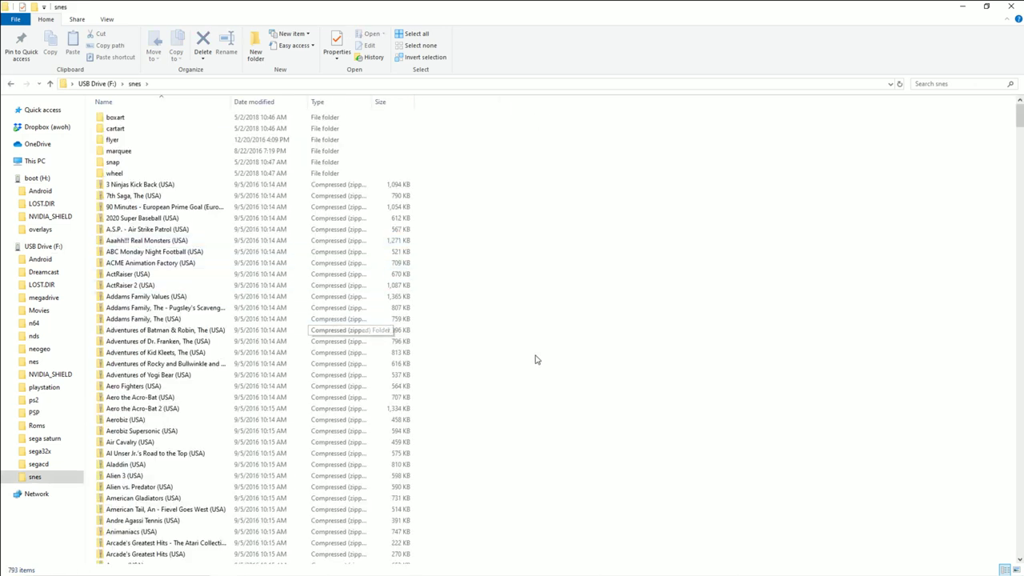
left_click(156, 229)
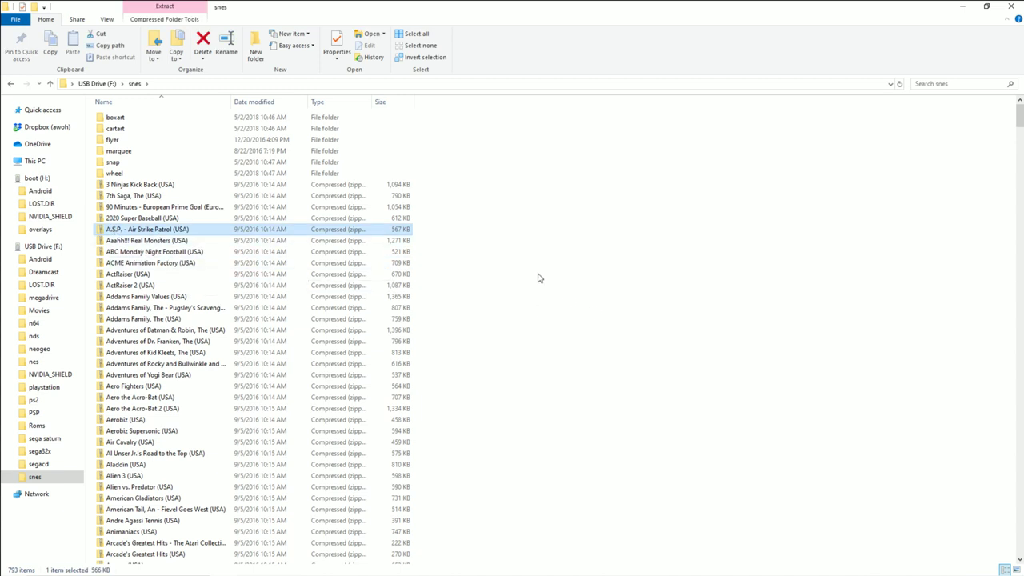
key("BackSpace")
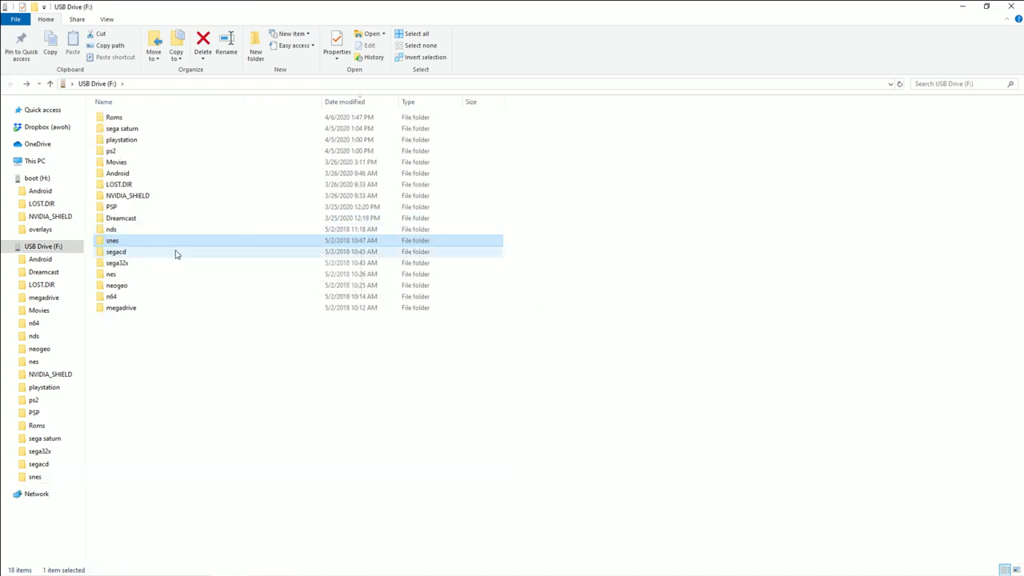
double_click(175, 253)
left_click(176, 252)
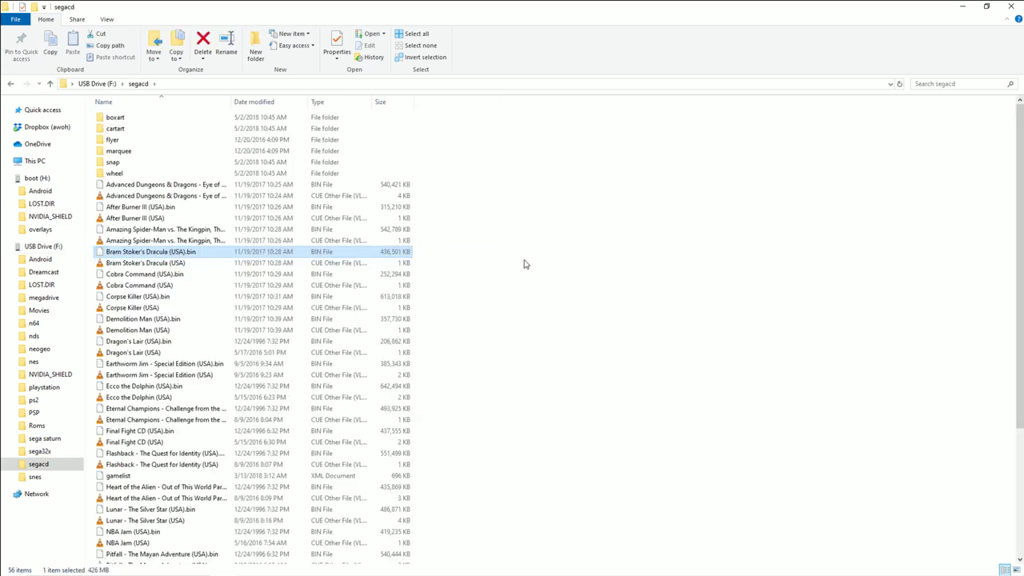
key("BackSpace")
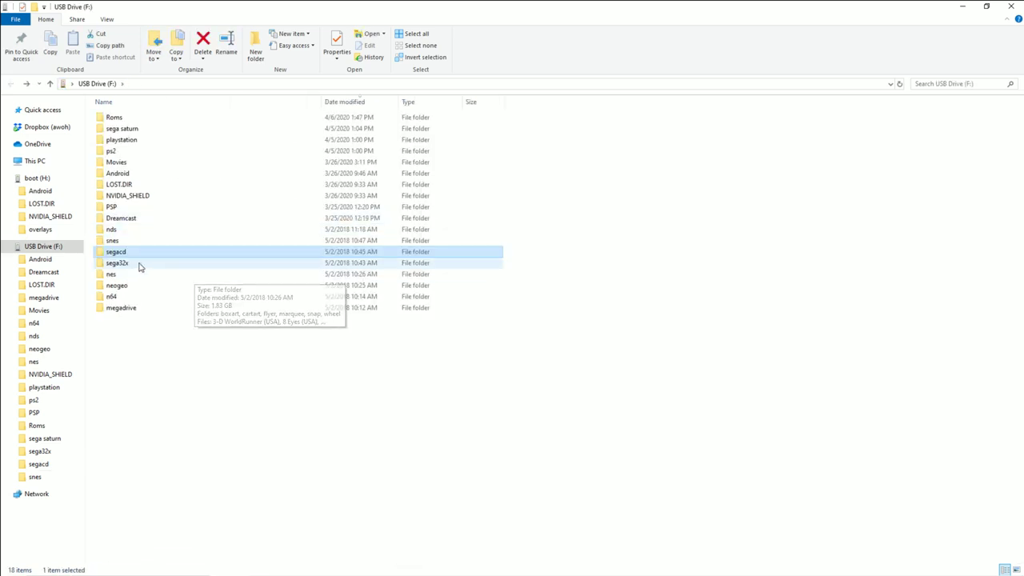
- Check the sega32x folder, then autofit the Name column in the n64 folder
double_click(137, 265)
key("BackSpace")
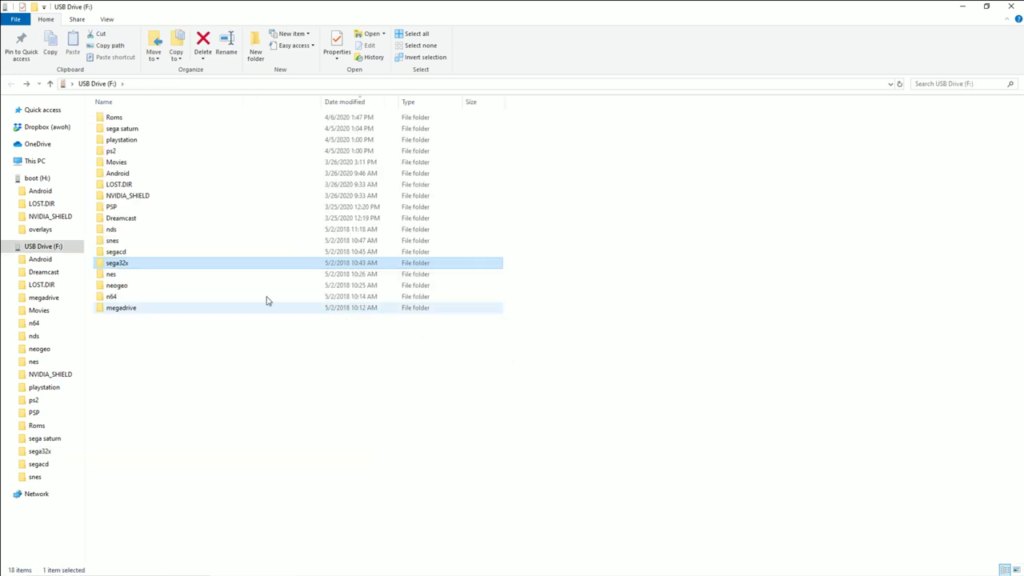
double_click(143, 299)
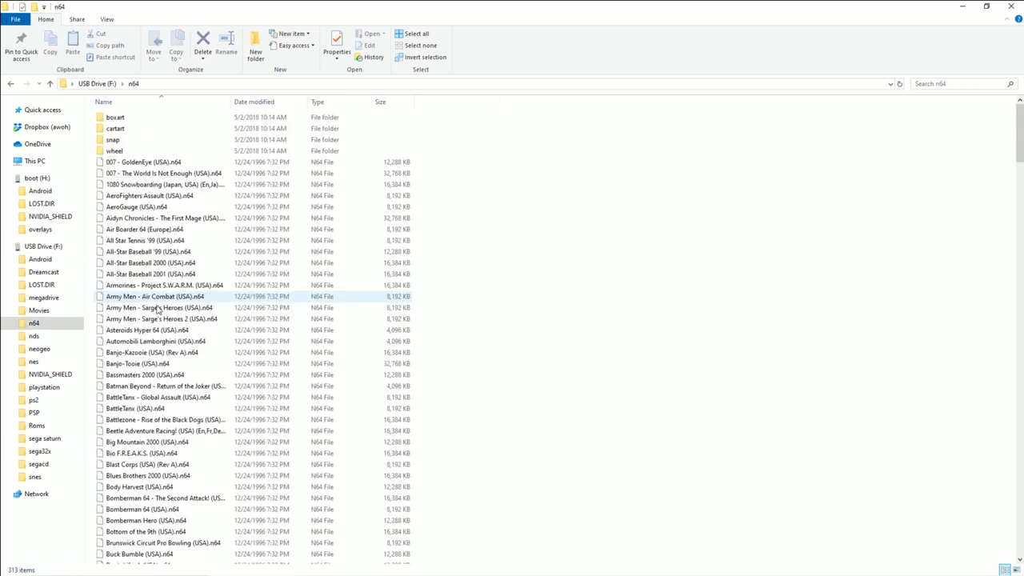
double_click(229, 102)
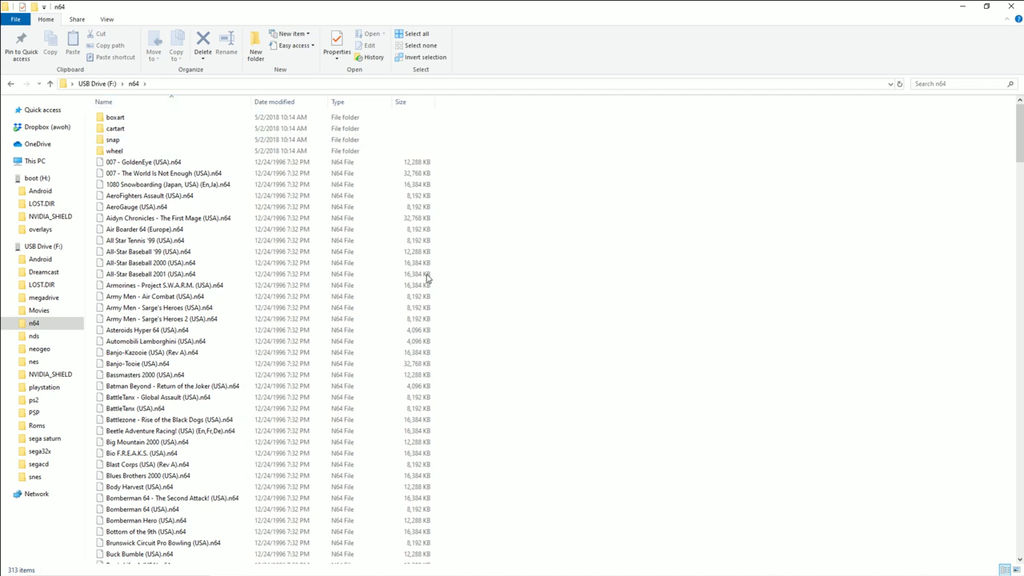
key("BackSpace")
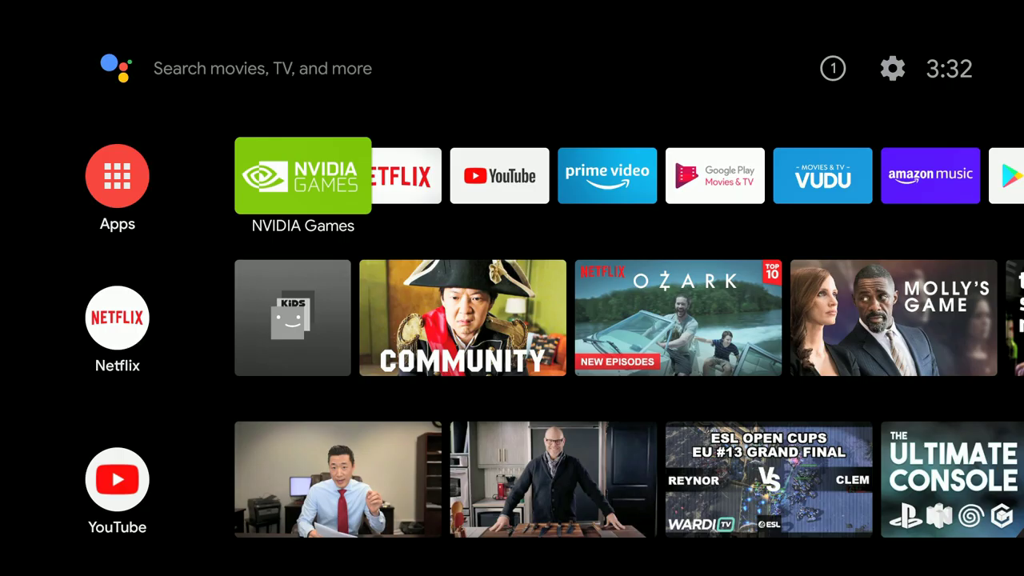
key("Right")
key("Right")
key("Right")
key("Right")
key("Right")
key("Right")
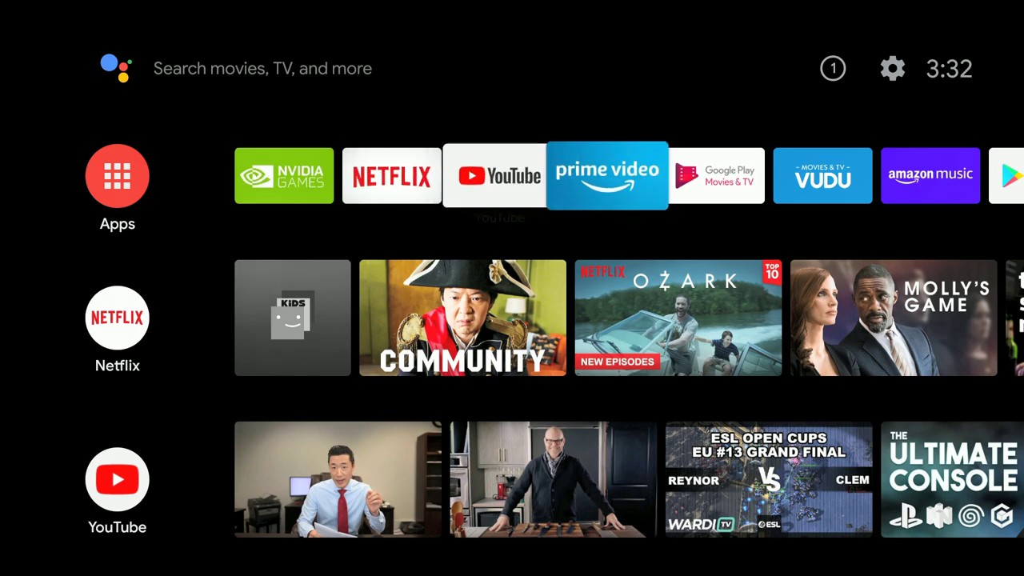
key("Up")
key("Right")
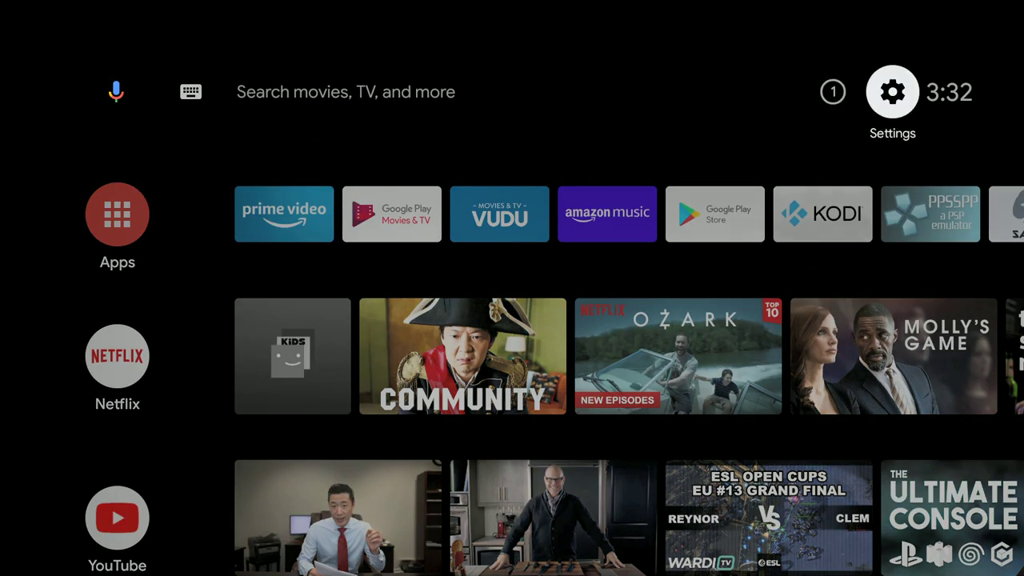
key("Return")
key("Down")
key("Down")
key("Down")
key("Down")
key("Down")
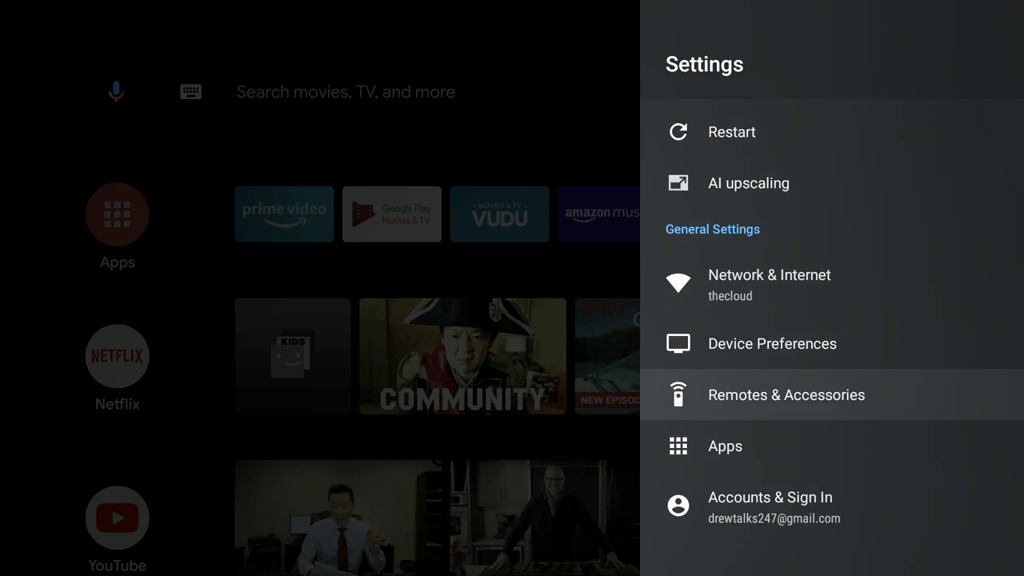
key("Up")
key("Down")
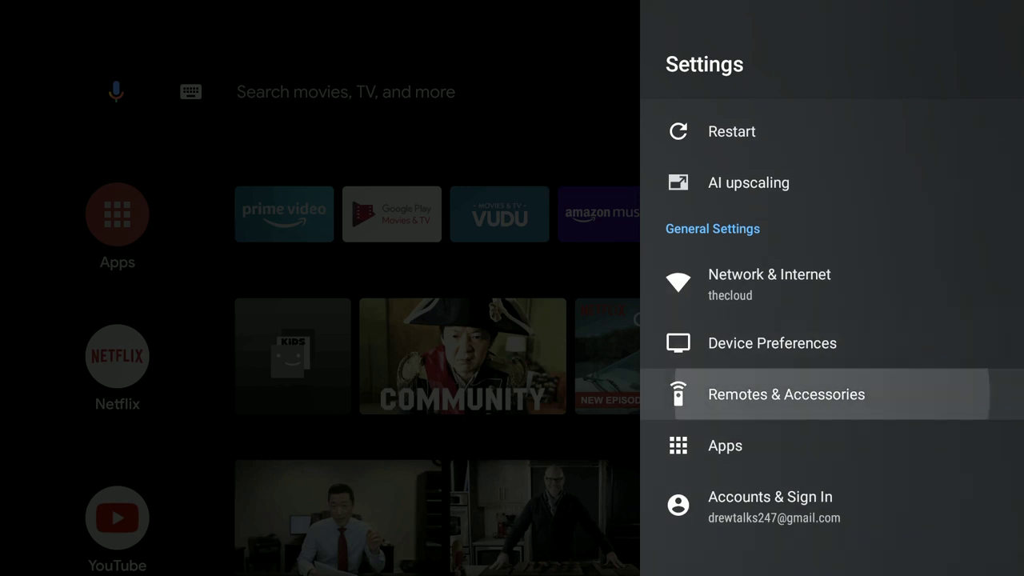
key("Return")
key("Down")
key("Down")
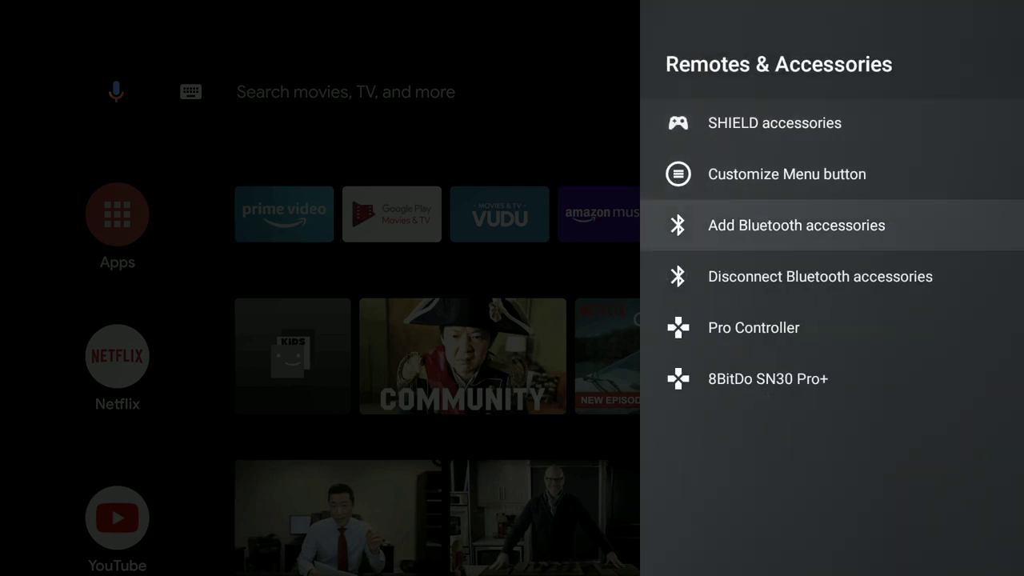
key("Down")
key("Down")
key("Down")
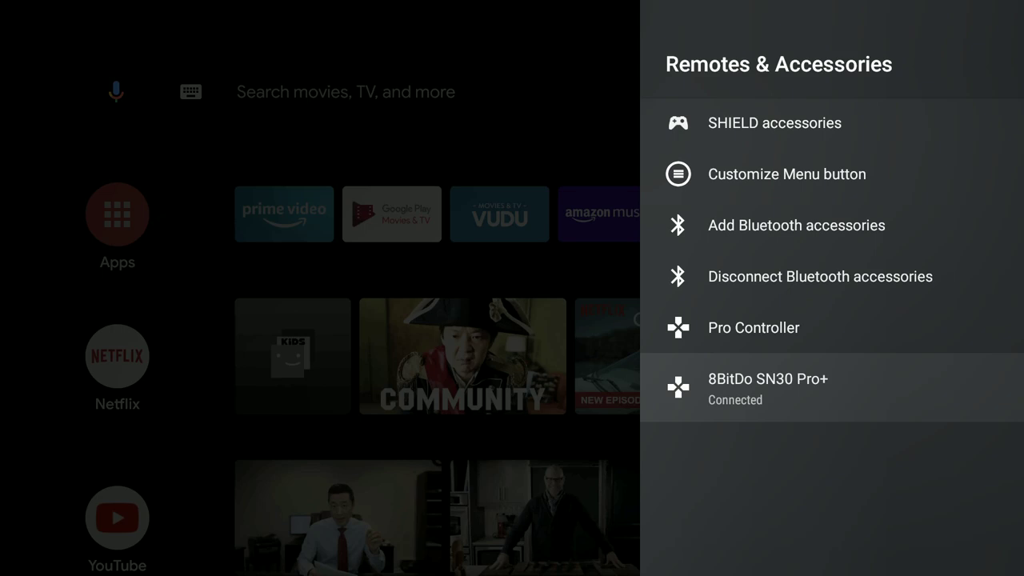
key("Escape")
key("Escape")
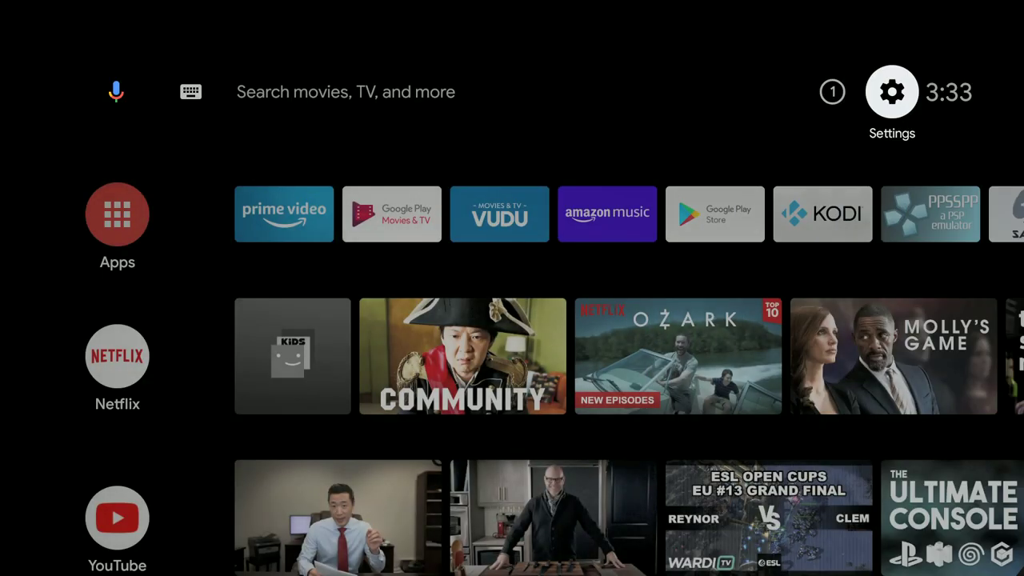
- Launch Google Play Store from the home screen and reach its search page
key("Down")
key("Right")
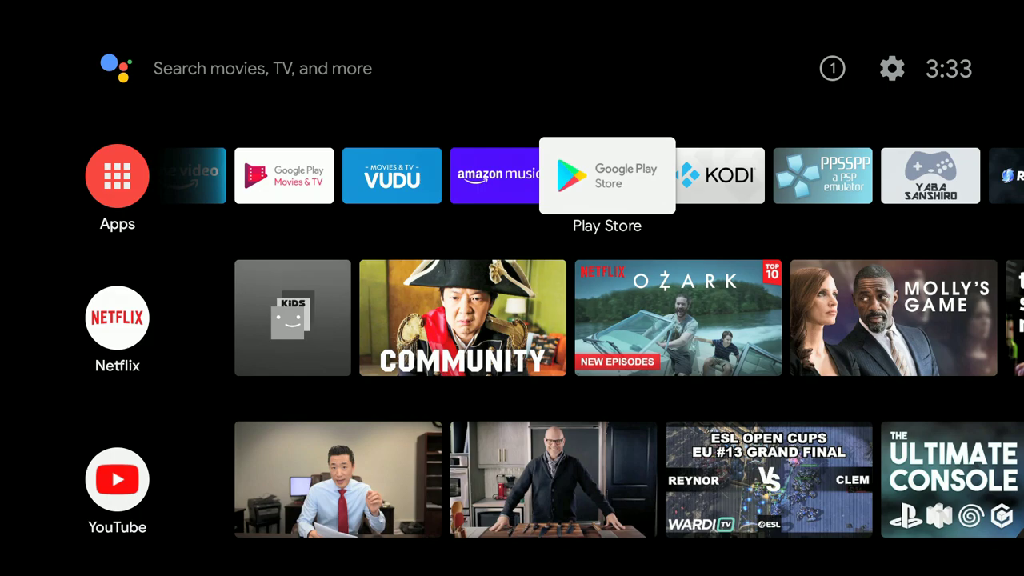
key("Return")
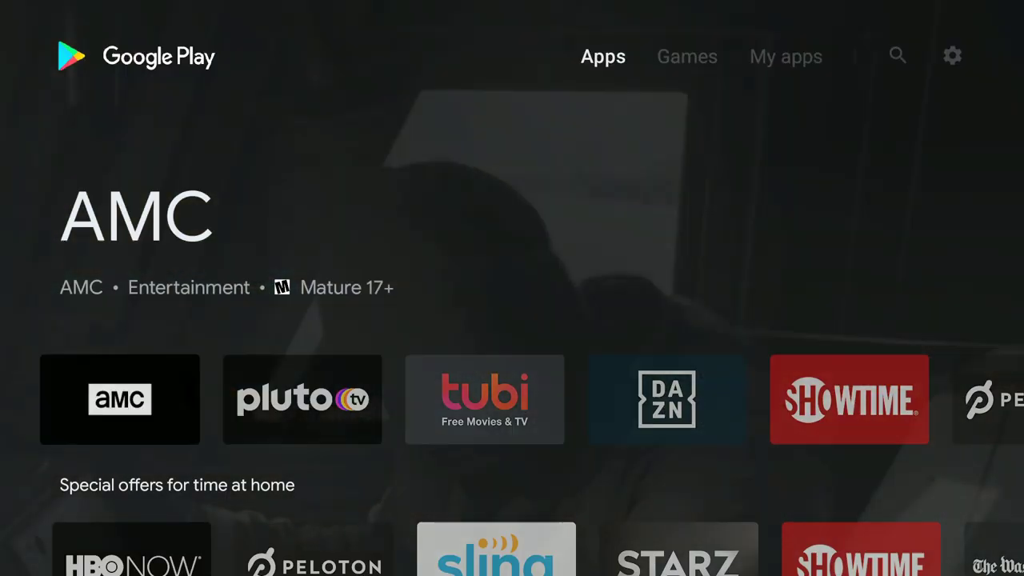
key("Up")
key("Right")
key("Right")
key("Right")
key("Return")
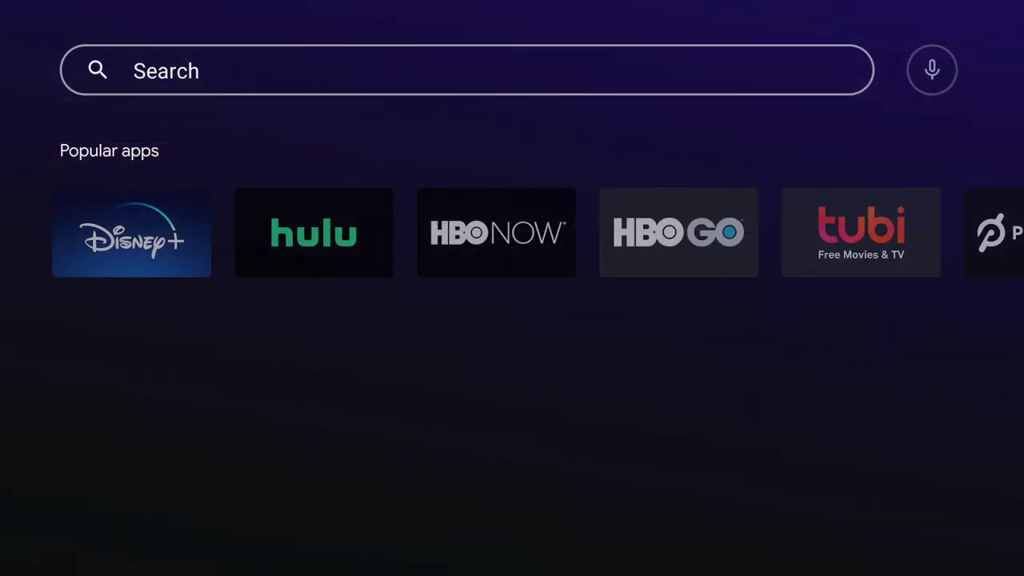
key("Down")
key("Right")
key("Right")
key("Left")
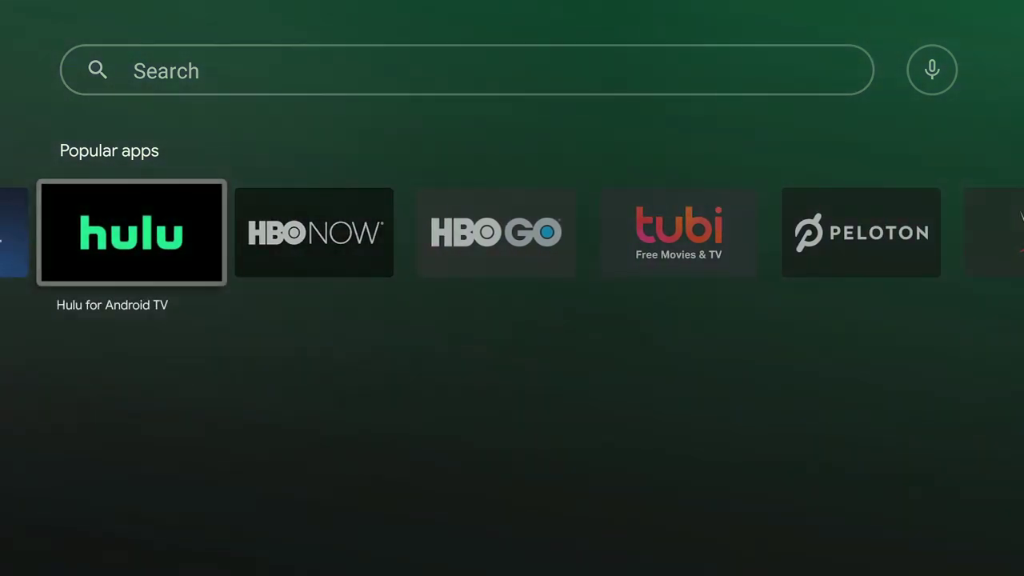
- Spell 'retro' into the Play Store search field with the on-screen keyboard
key("Up")
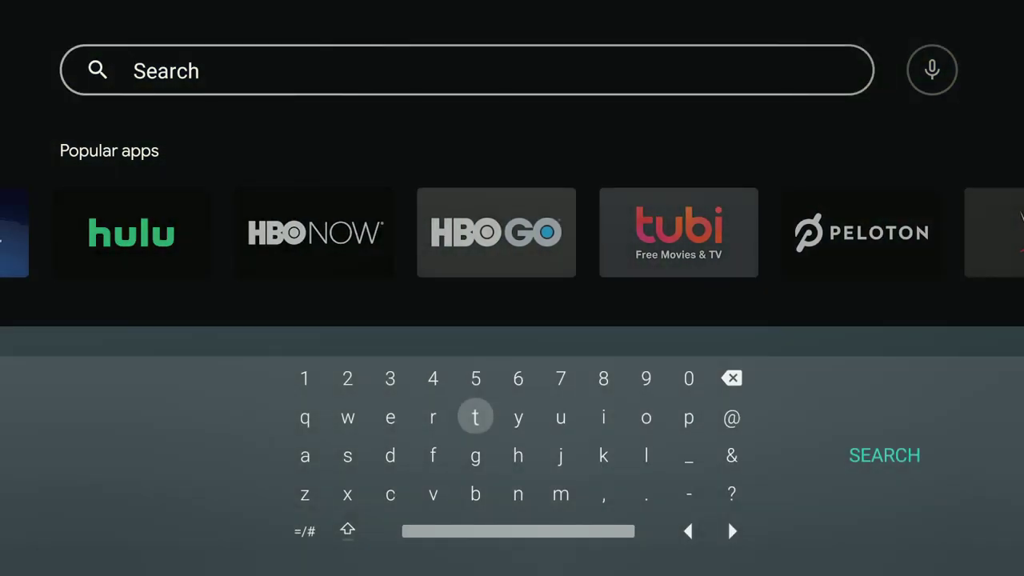
key("Down")
key("Left")
key("Left")
key("Up")
key("Right")
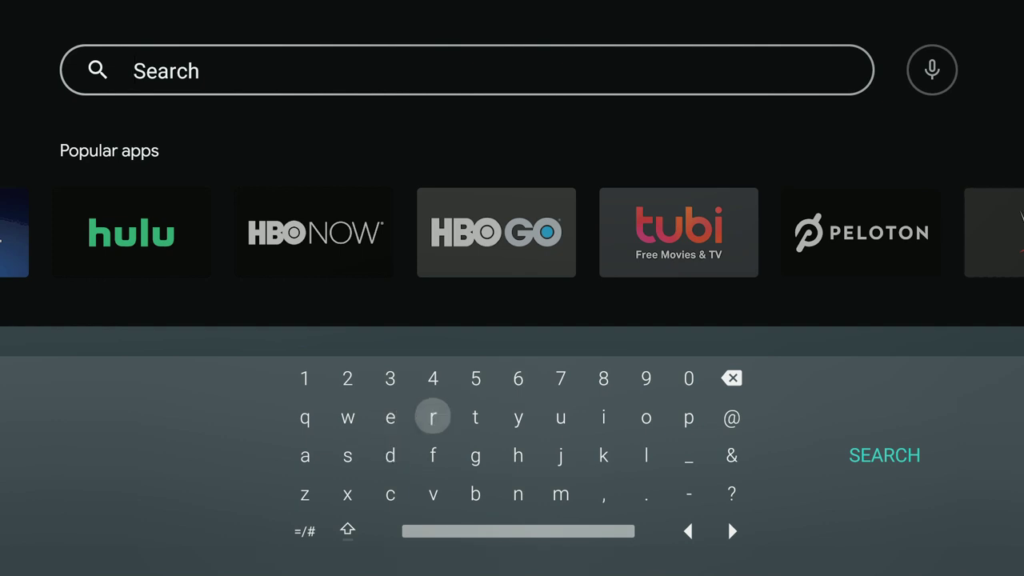
key("Return")
key("Left")
key("Return")
key("Right")
key("Right")
key("Return")
key("Left")
key("Left")
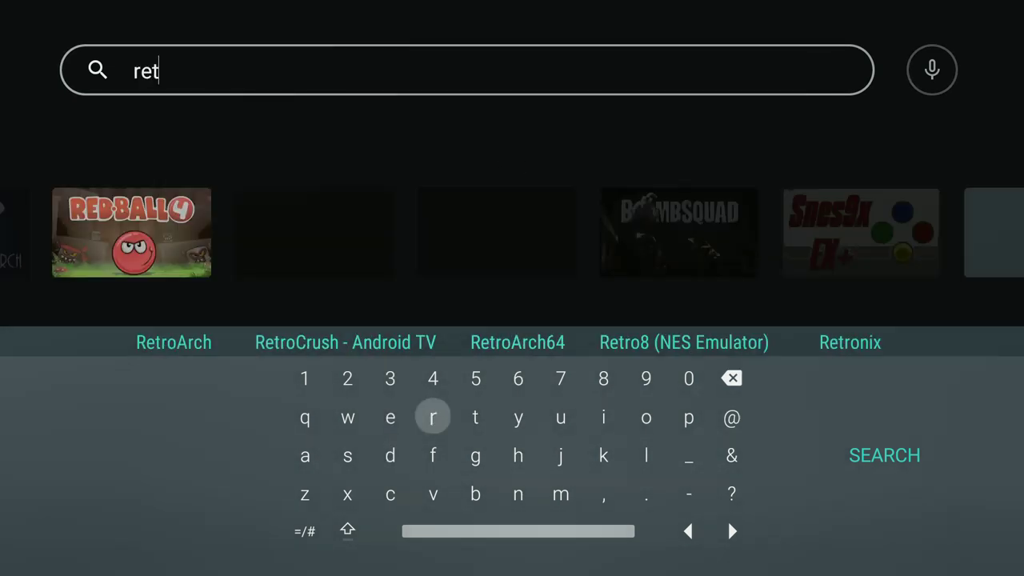
key("Return")
key("Right")
key("Right")
key("Right")
key("Right")
key("Right")
key("Return")
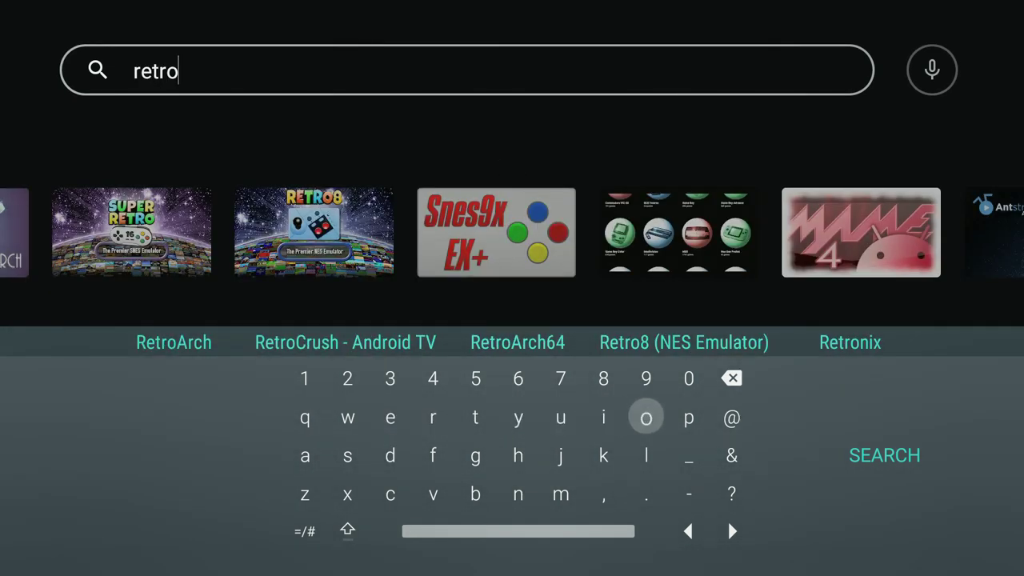
- Pick the RetroArch suggestion and start installing RetroArch from its page
key("Left")
key("Left")
key("Left")
key("Left")
key("Left")
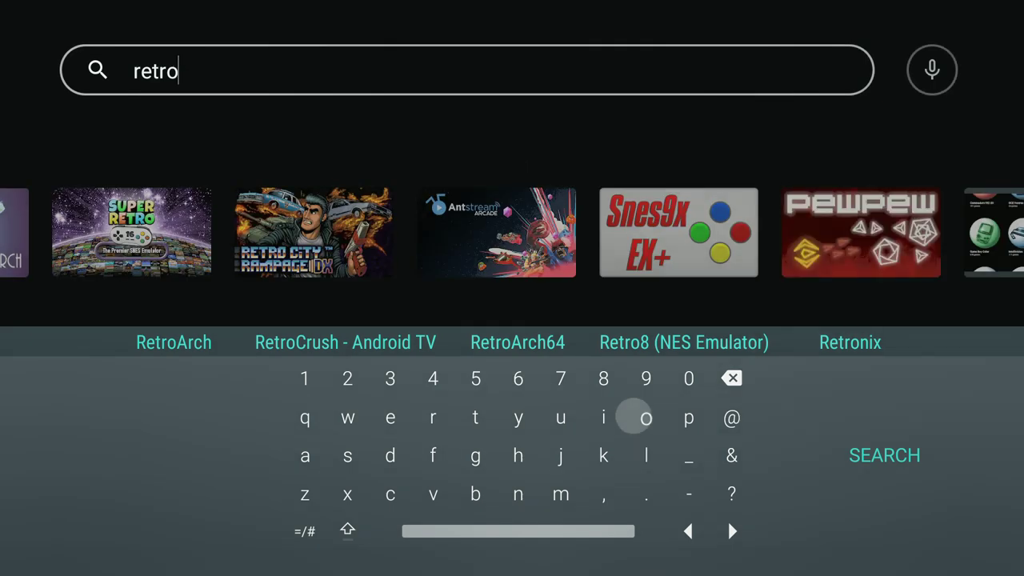
key("Up")
key("Up")
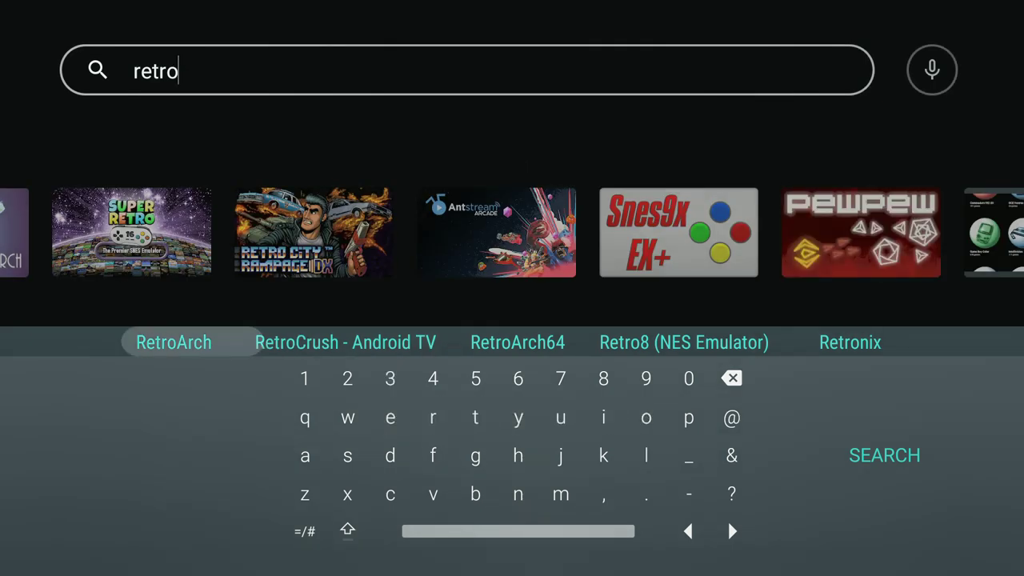
key("Return")
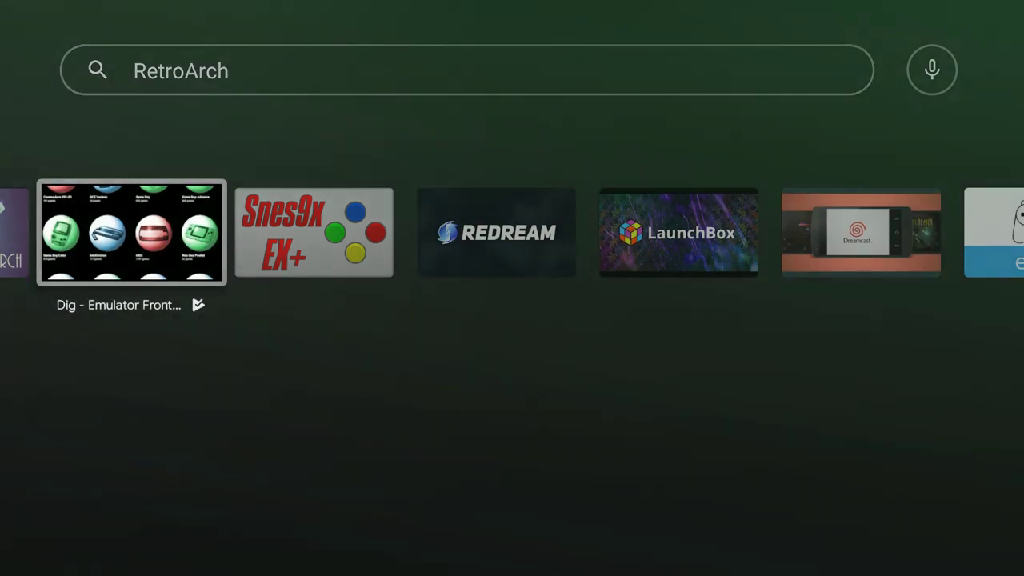
key("Left")
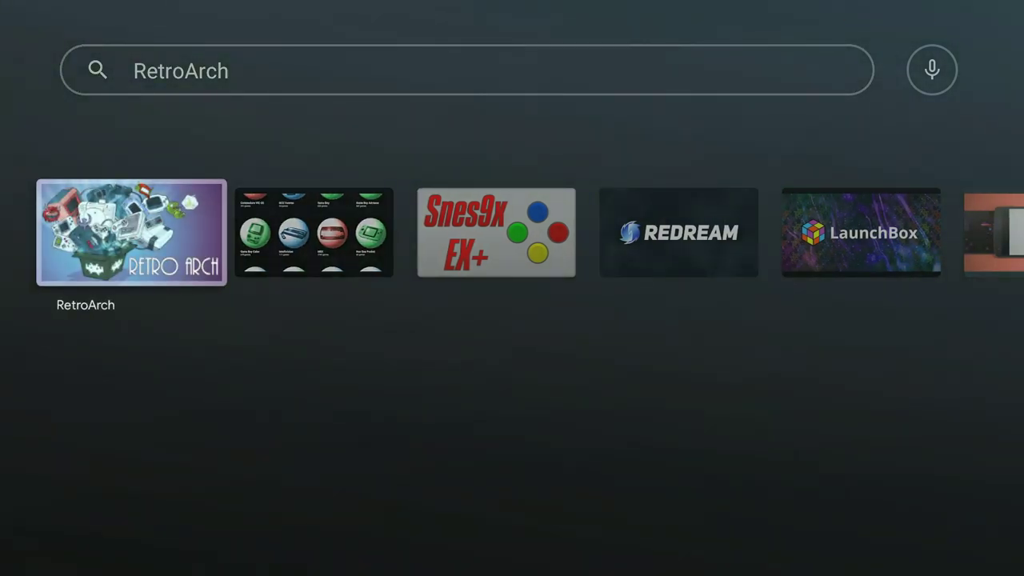
key("Return")
key("Return")
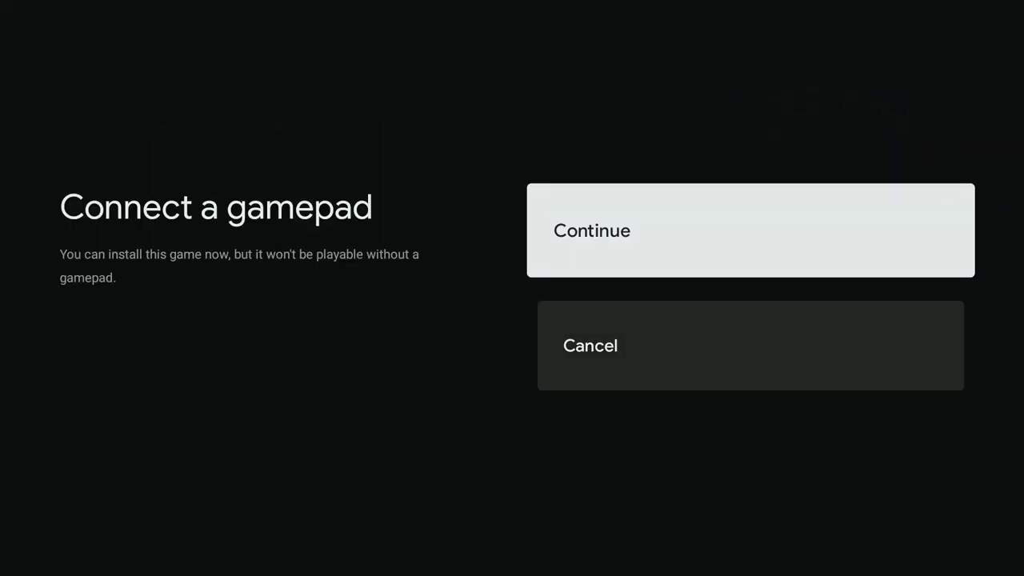
- Continue past the gamepad prompt, launch RetroArch and grant it storage access
key("Return")
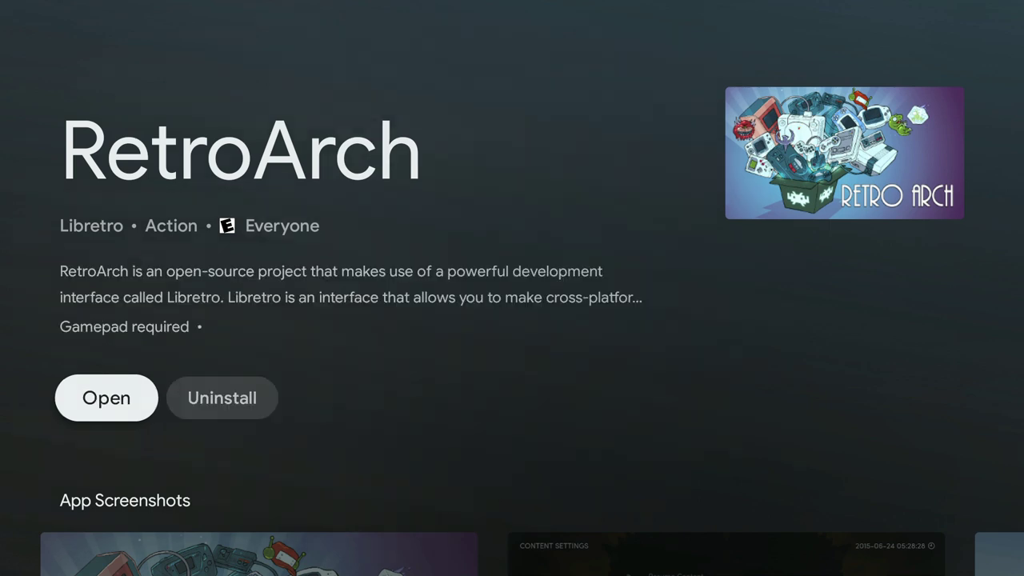
key("Return")
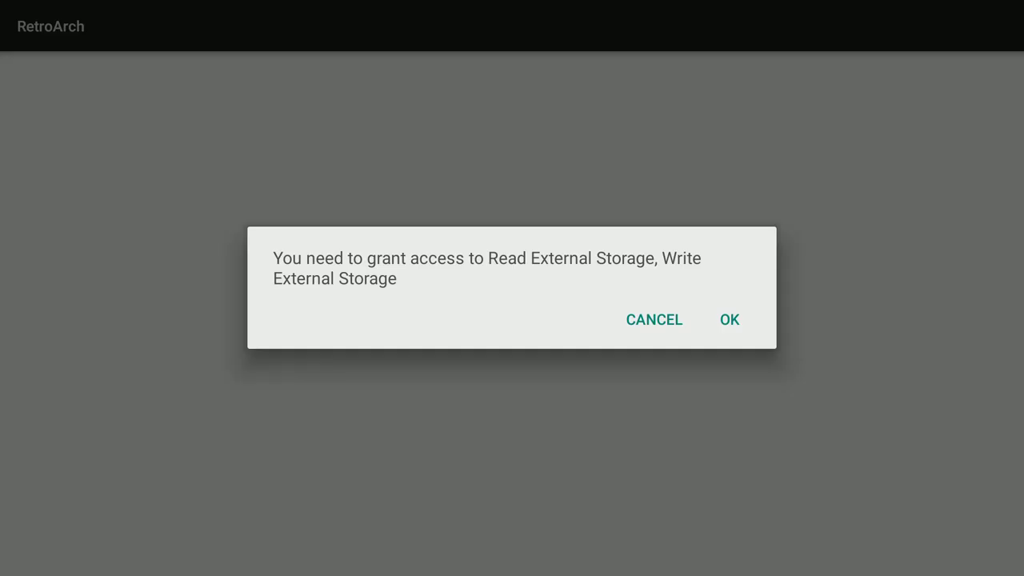
key("Down")
key("Right")
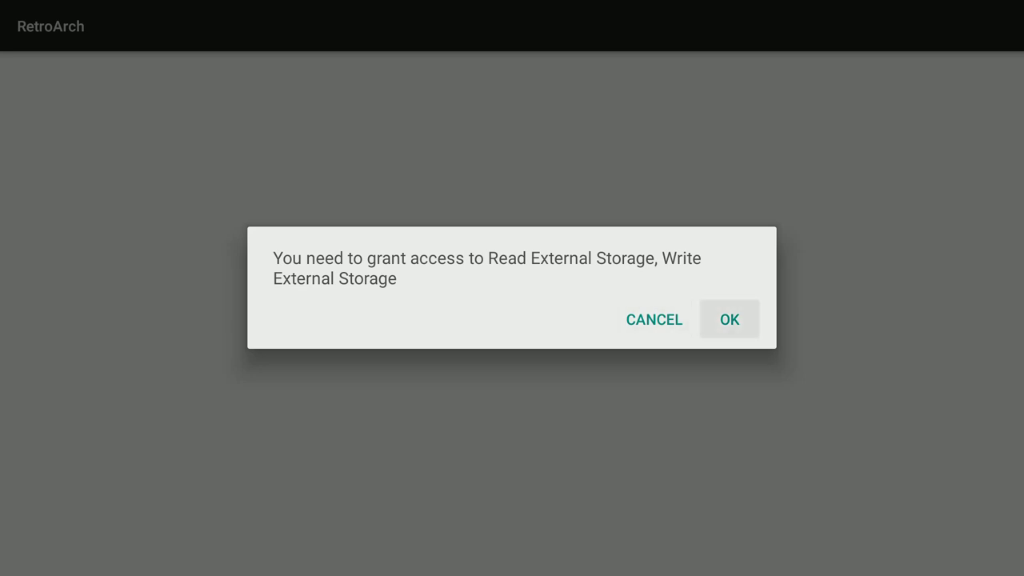
key("Return")
key("Return")
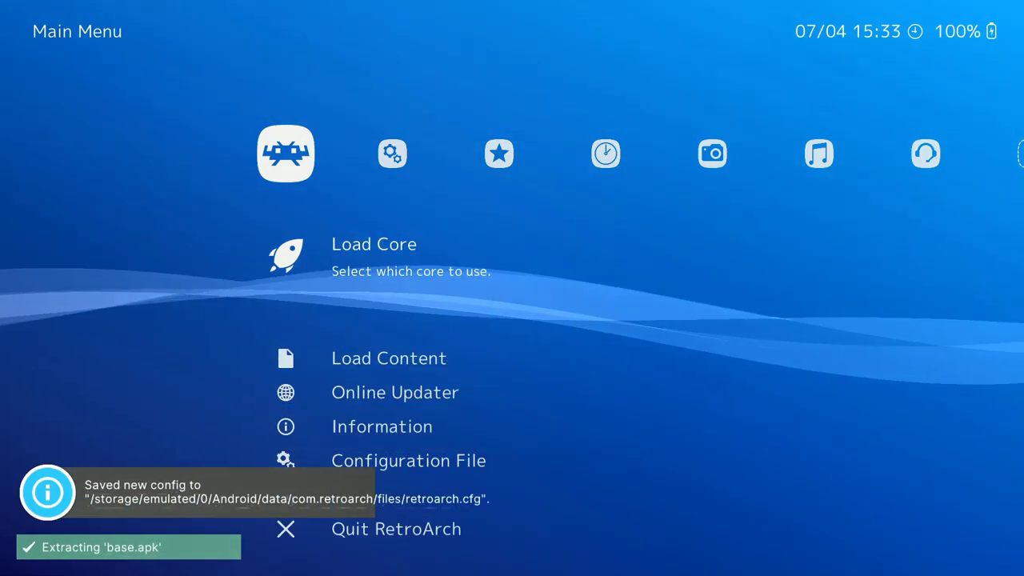
key("Up")
key("Up")
key("Up")
key("Up")
key("Up")
key("Up")
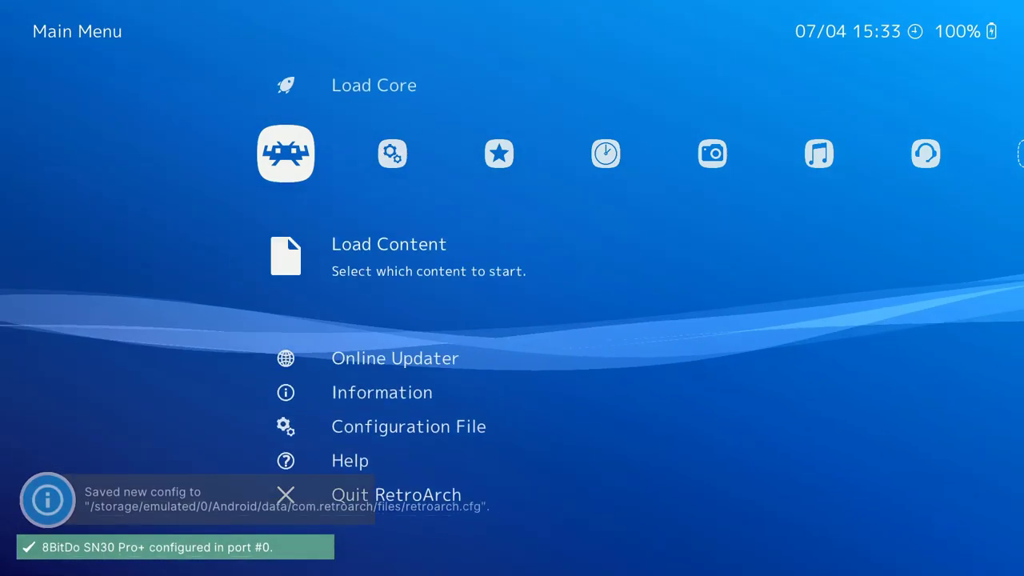
- Browse RetroArch's settings and Favorites, then choose Online Updater from the Main Menu
key("Up")
key("Up")
key("Down")
key("Right")
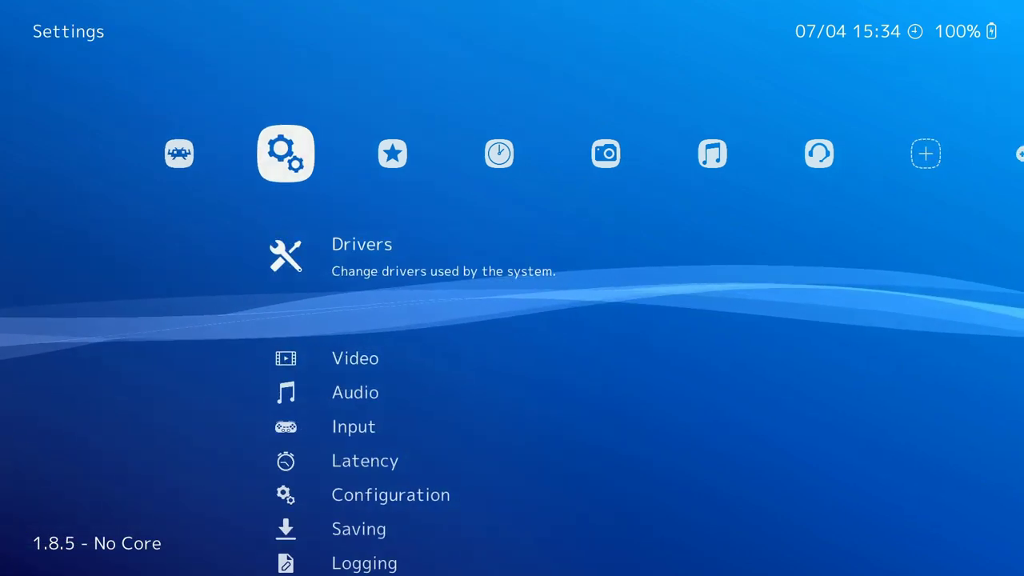
key("Down")
key("Down")
key("Up")
key("Right")
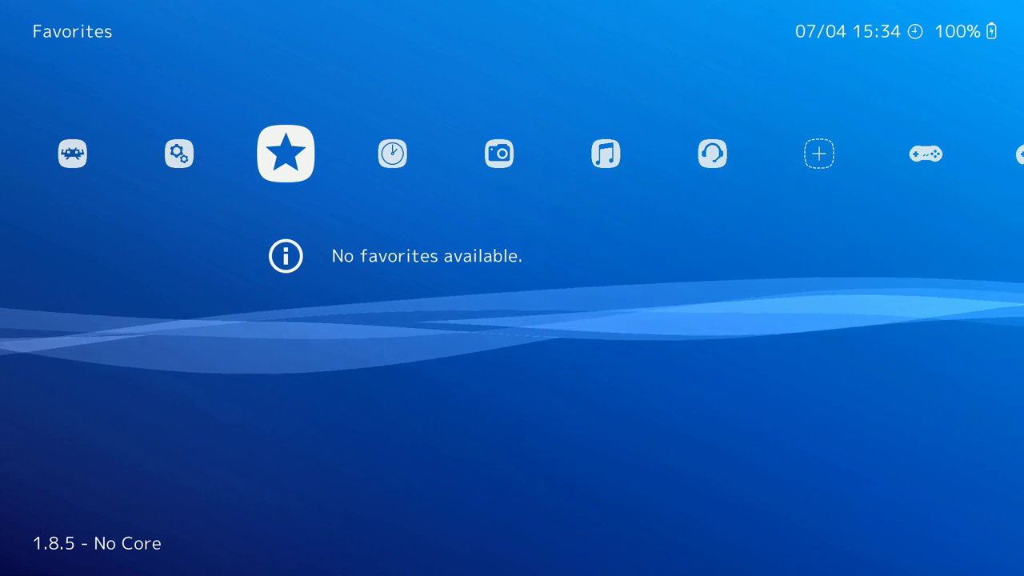
key("Left")
key("Left")
key("Down")
key("Down")
key("Up")
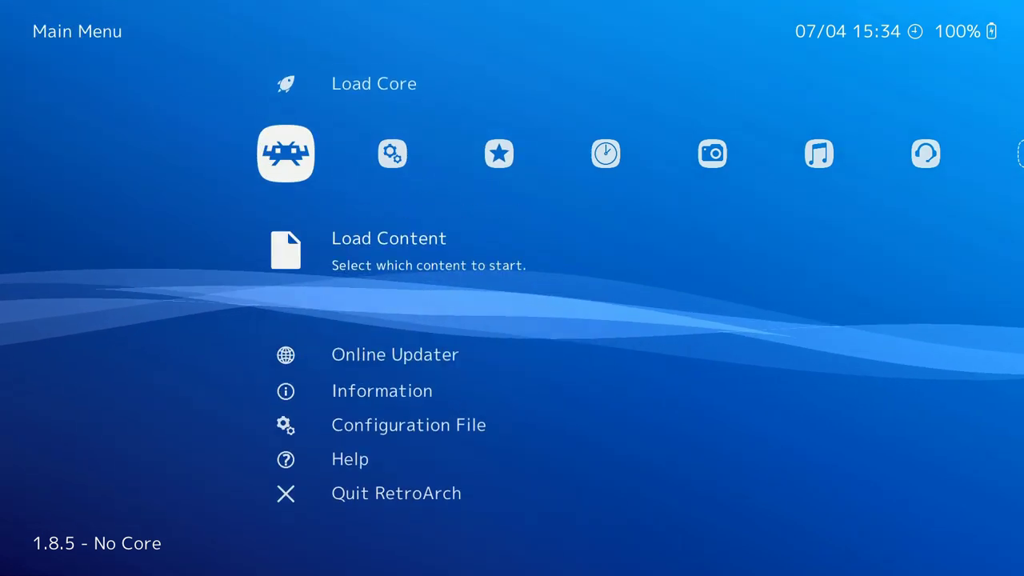
key("Down")
key("Return")
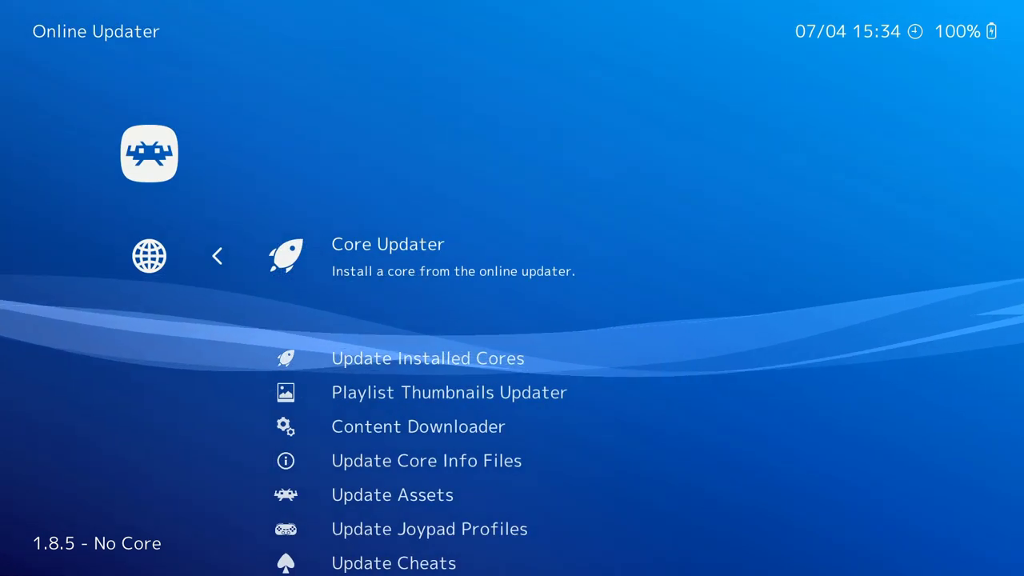
- Enter Core Updater and scroll past the arcade cores toward the Nintendo cores
key("Return")
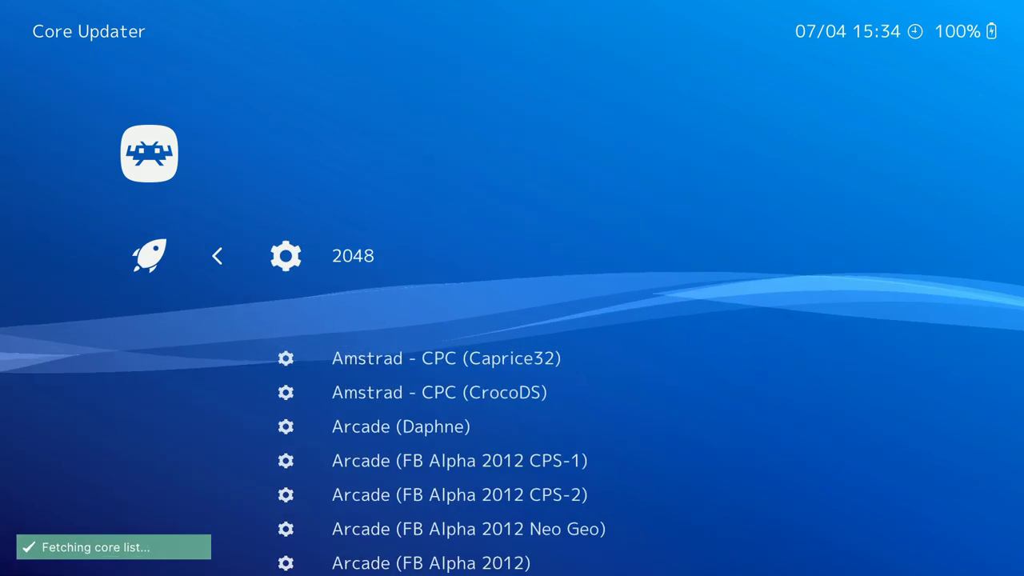
key("Down")
key("Down")
key("Down")
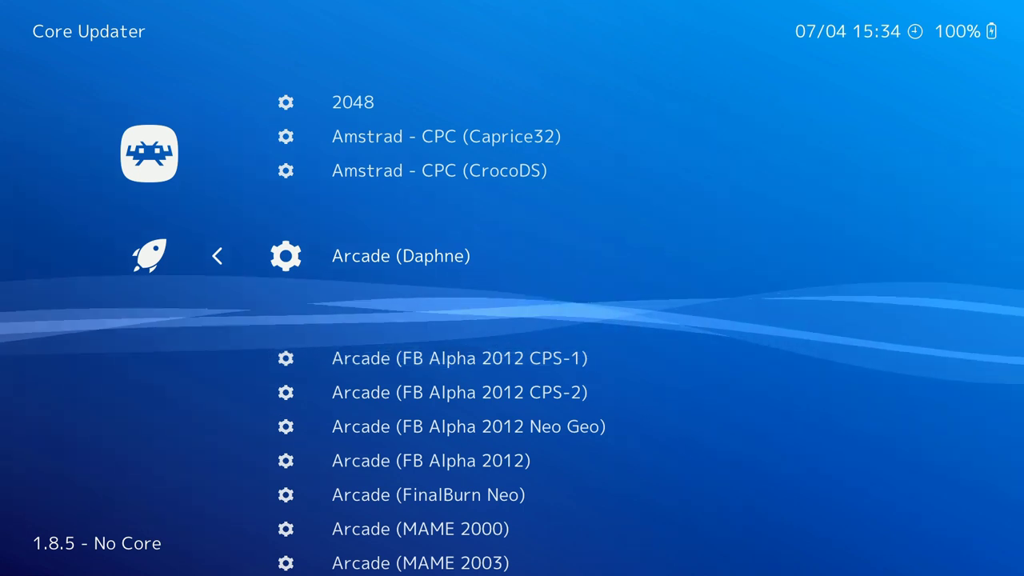
key("Down")
key("Down")
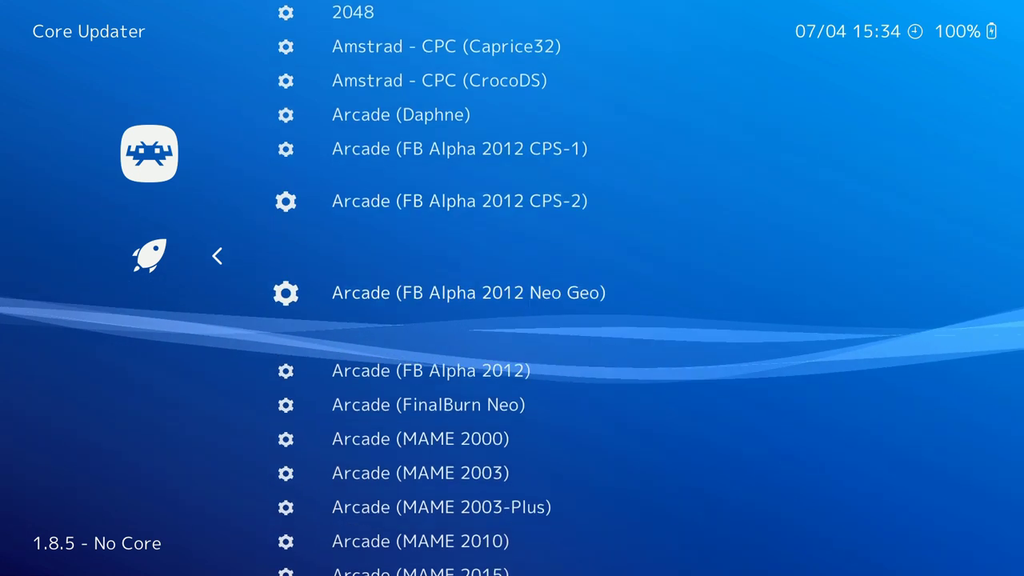
key("Up")
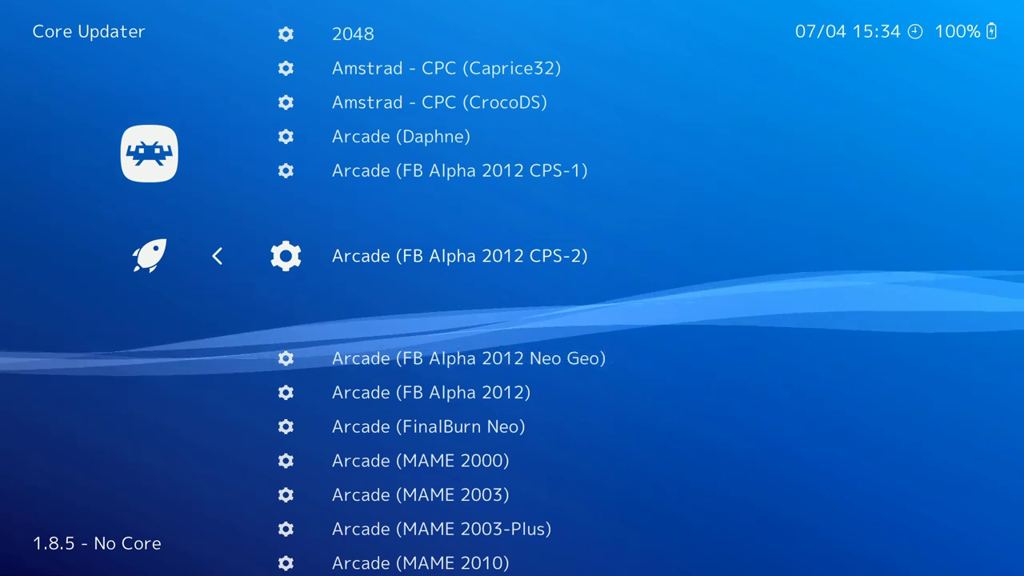
key("Up")
key("Down")
key("Down")
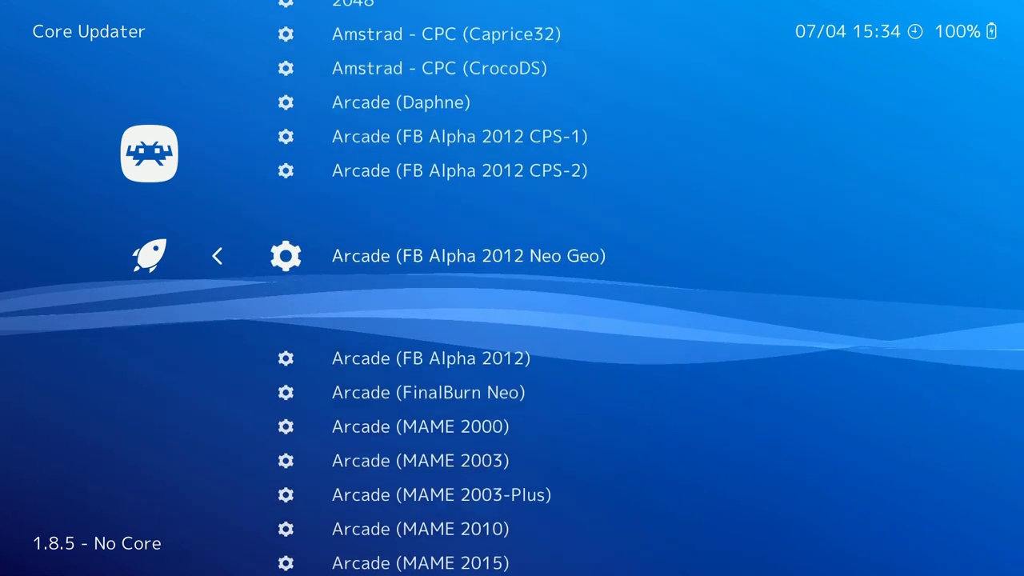
key("Down")
key("Down")
key("Down")
key("Down")
key("Down")
key("Down")
key("Down")
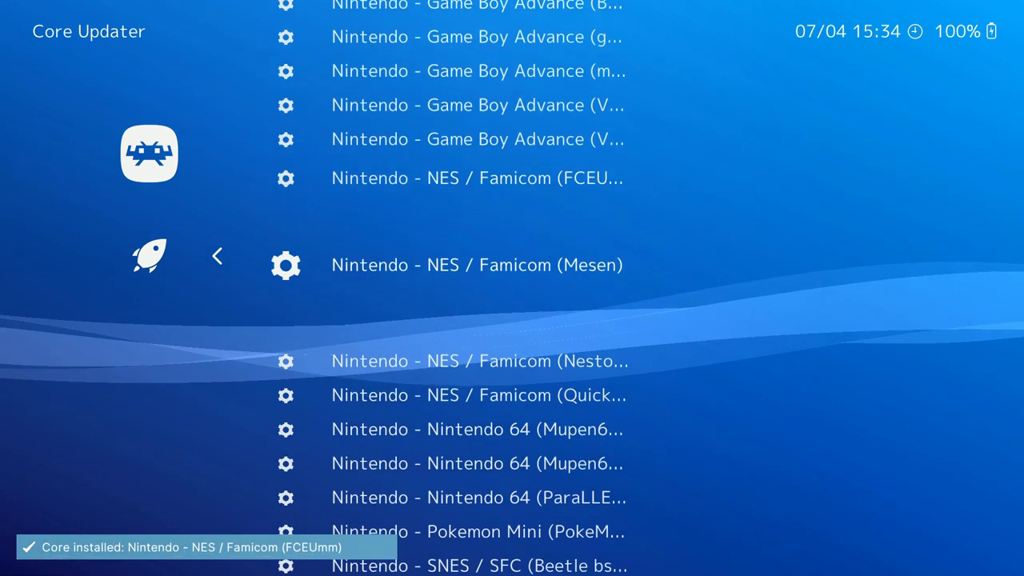
key("Down")
key("Down")
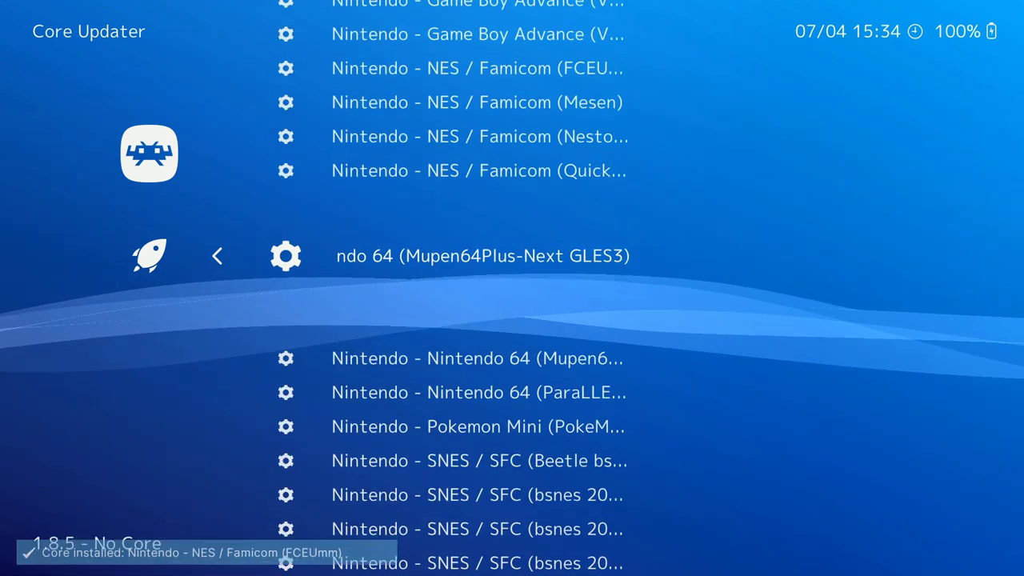
- Install the Nintendo 64 Mupen64Plus-Next core
key("Down")
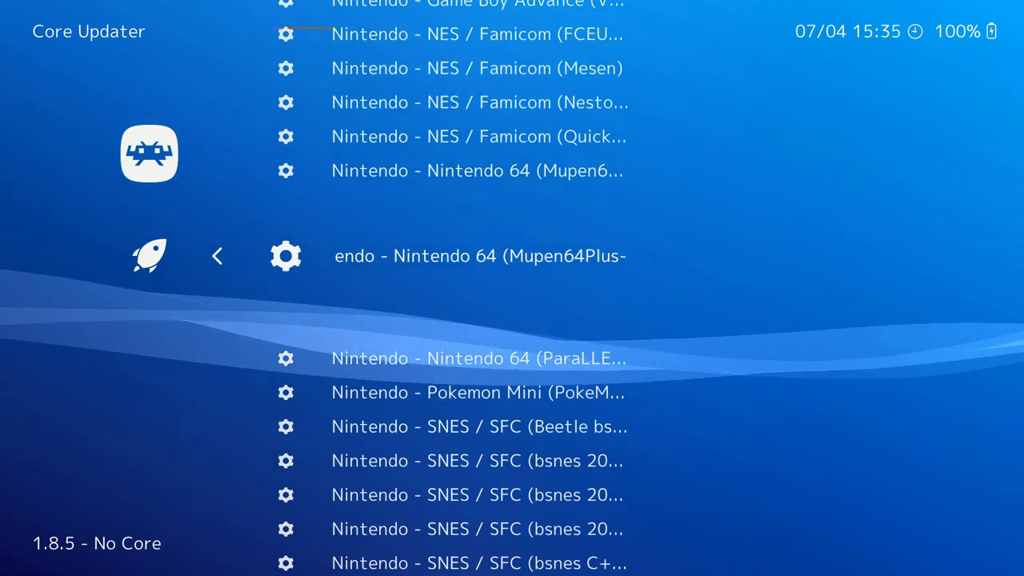
key("Up")
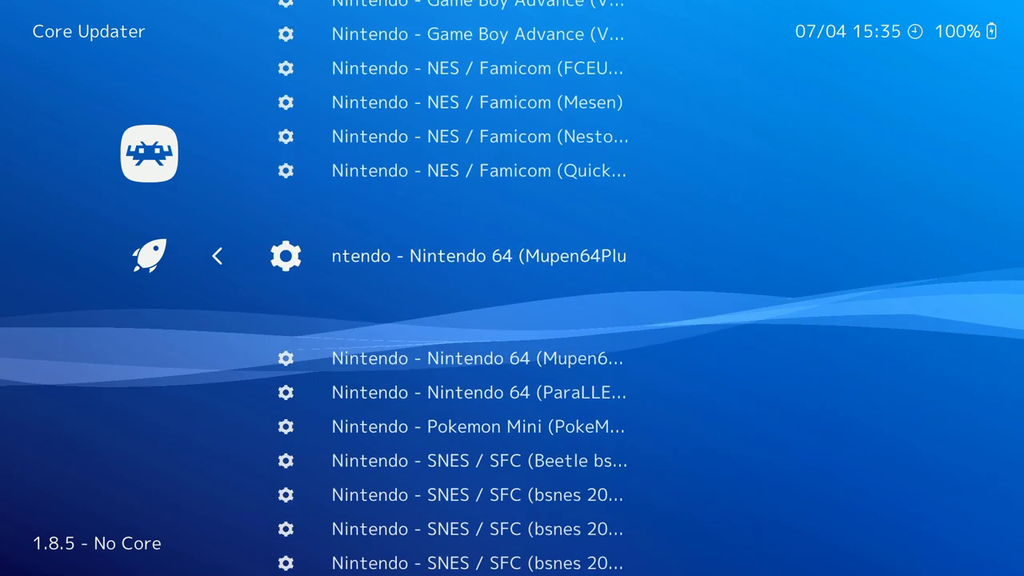
key("Down")
key("Return")
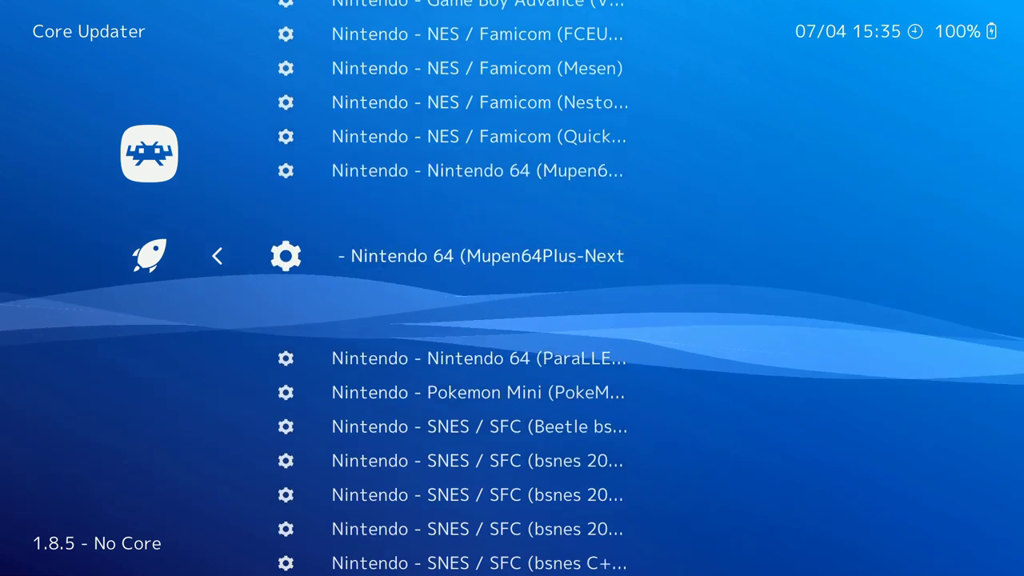
- Install the SNES Snes9x - Current core
key("Down")
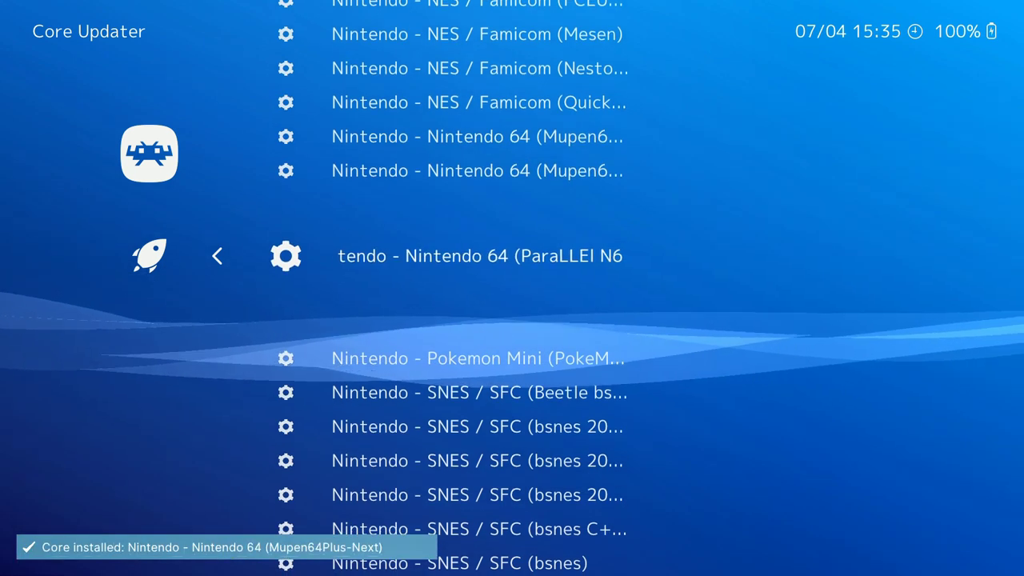
key("Down")
key("Down")
key("Down")
key("Down")
key("Down")
key("Down")
key("Down")
key("Down")
key("Down")
key("Down")
key("Down")
key("Down")
key("Down")
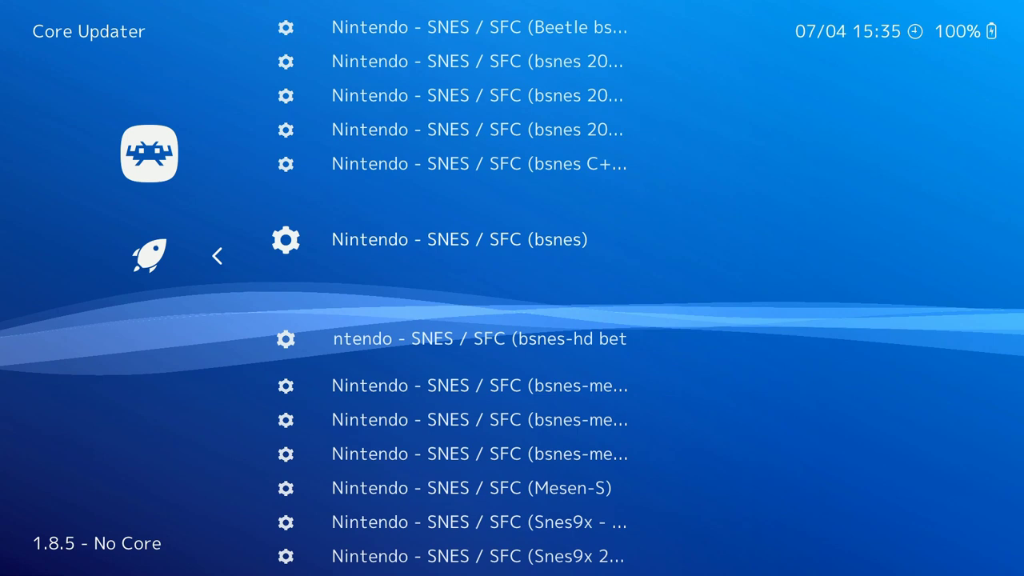
- Move to the PlayStation PCSX ReARMed core, then return to the Online Updater
key("Down")
key("Up")
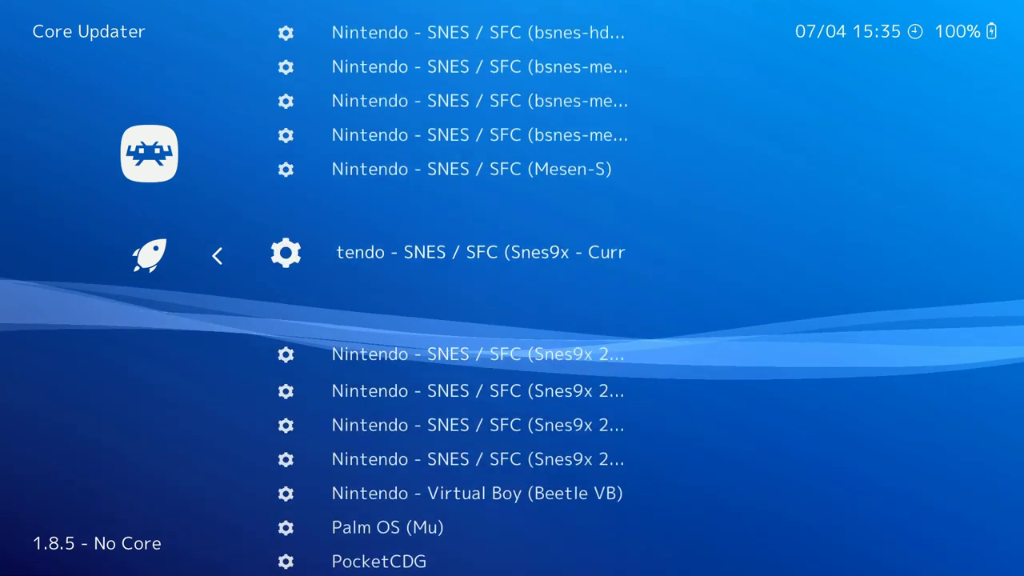
key("Return")
key("Down")
key("Down")
key("Down")
key("Down")
key("Down")
key("Down")
key("Down")
key("Down")
key("Down")
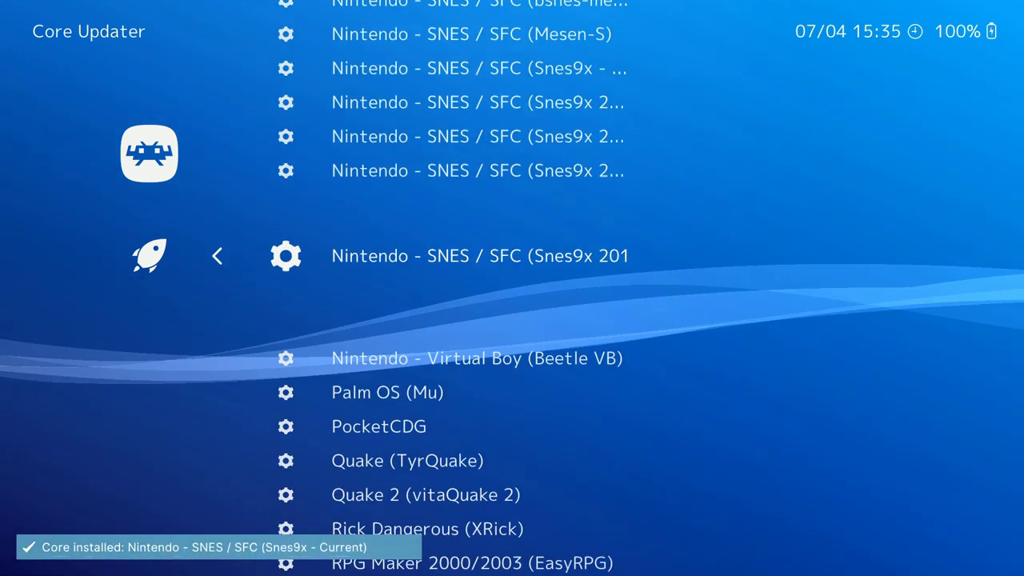
key("Down")
key("Down")
key("Down")
key("Down")
key("Down")
key("Down")
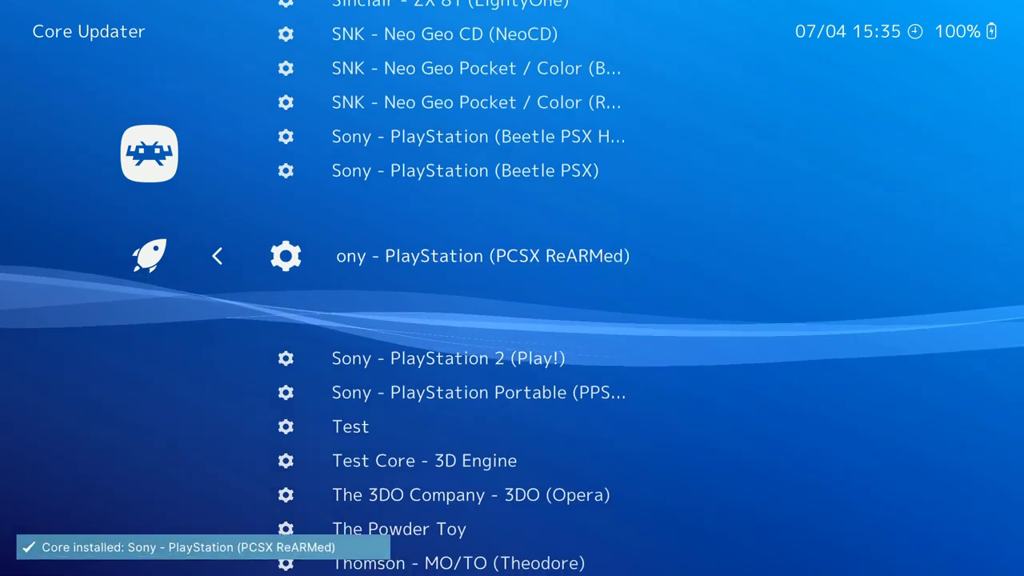
key("Down")
key("Down")
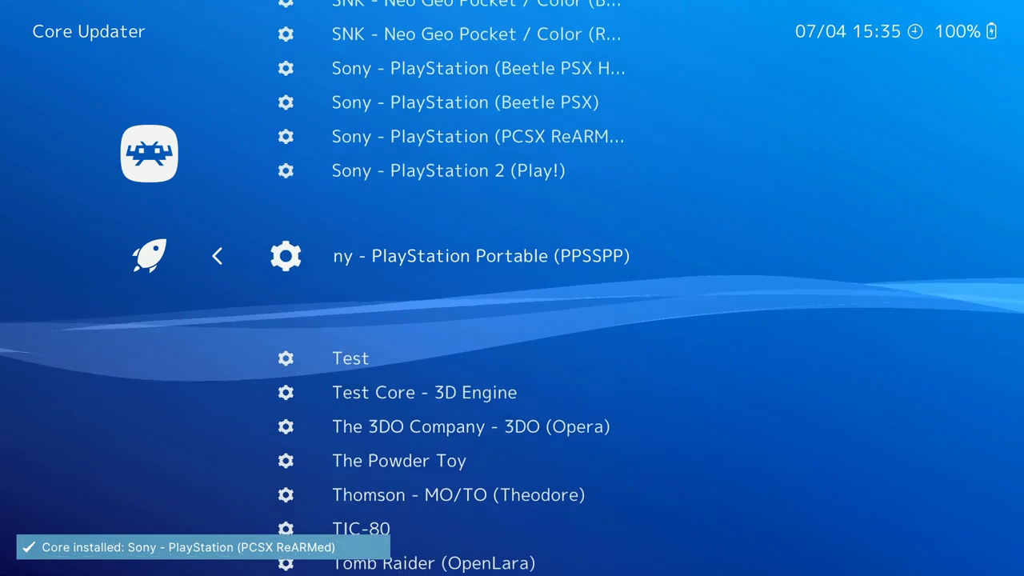
key("Down")
key("Down")
key("Down")
key("Down")
key("Down")
key("Down")
key("Down")
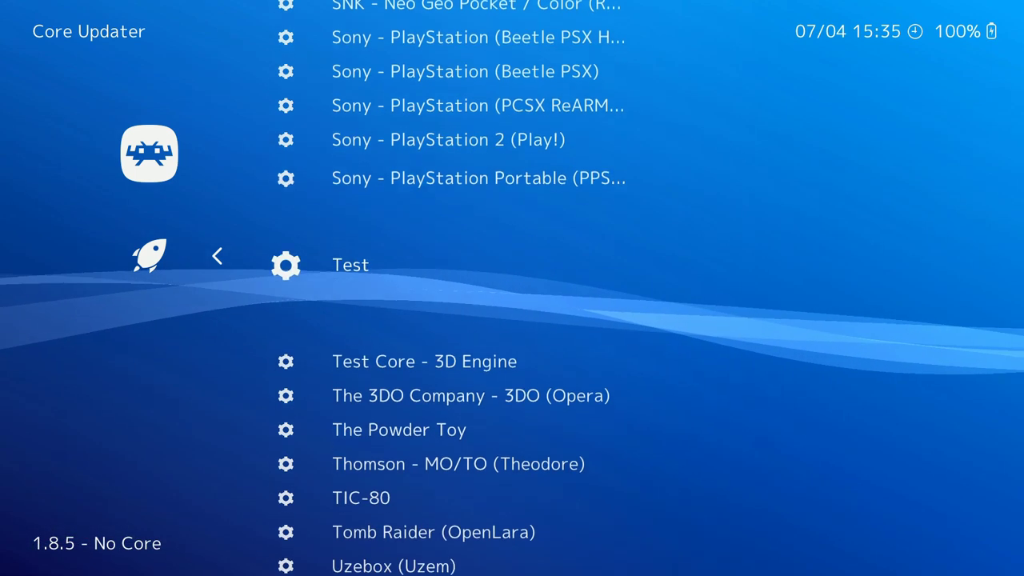
key("Up")
key("Up")
key("Up")
key("Up")
key("Up")
key("Up")
key("Up")
key("Up")
key("Up")
key("Up")
key("Up")
key("Up")
key("Up")
key("Up")
key("Up")
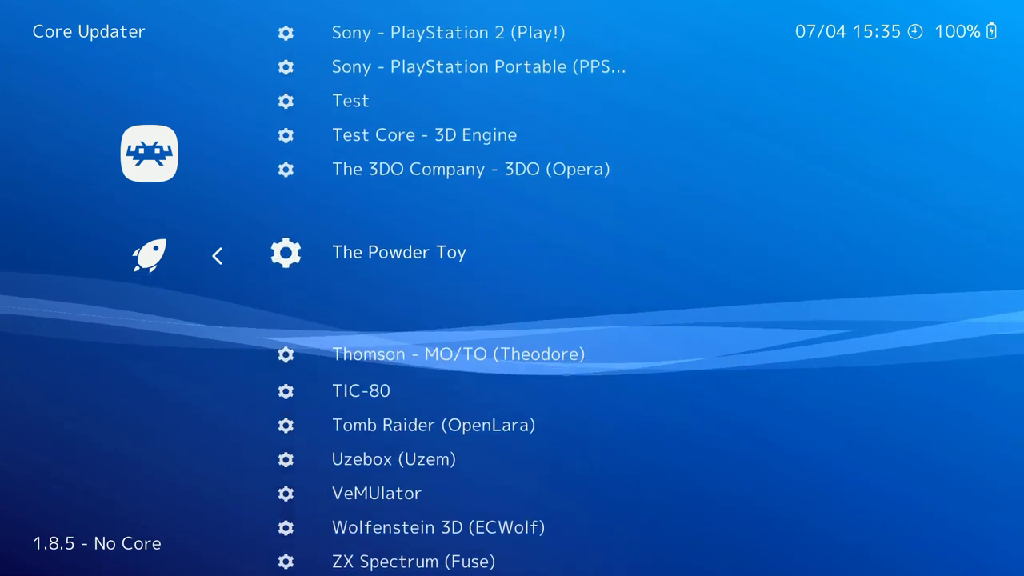
key("Up")
key("Up")
key("Up")
key("Up")
key("Up")
key("Up")
key("Up")
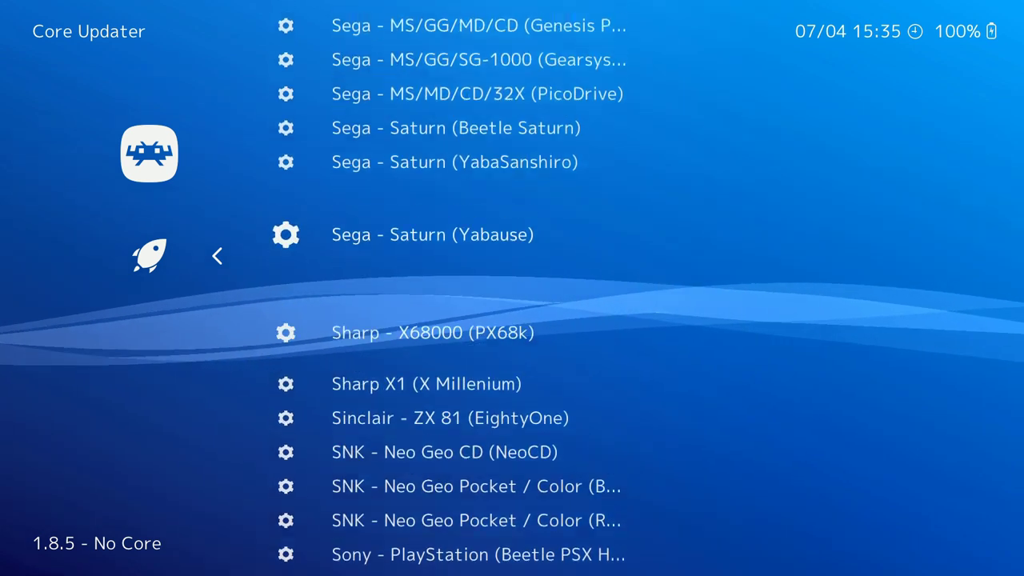
key("Up")
key("Up")
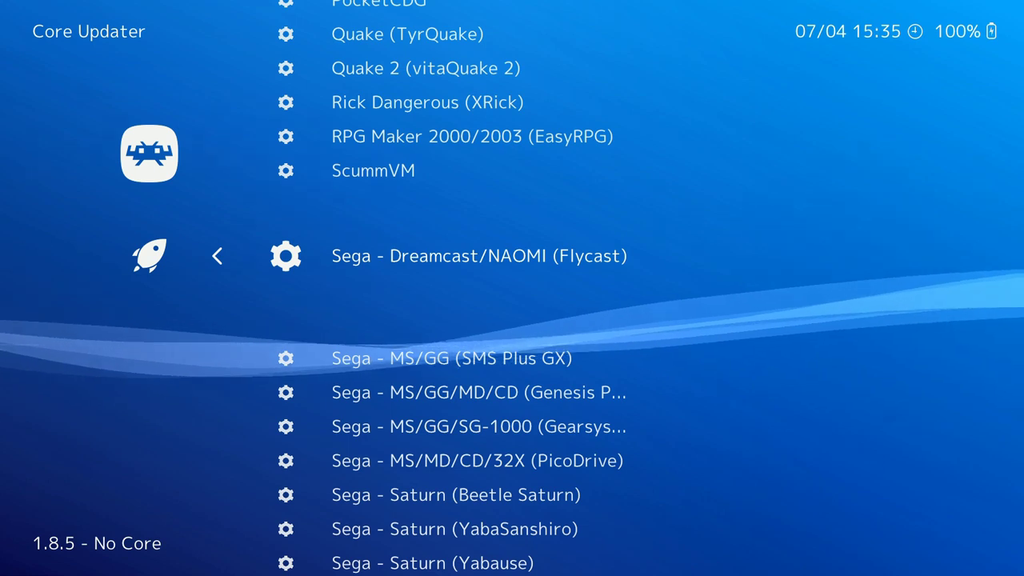
key("BackSpace")
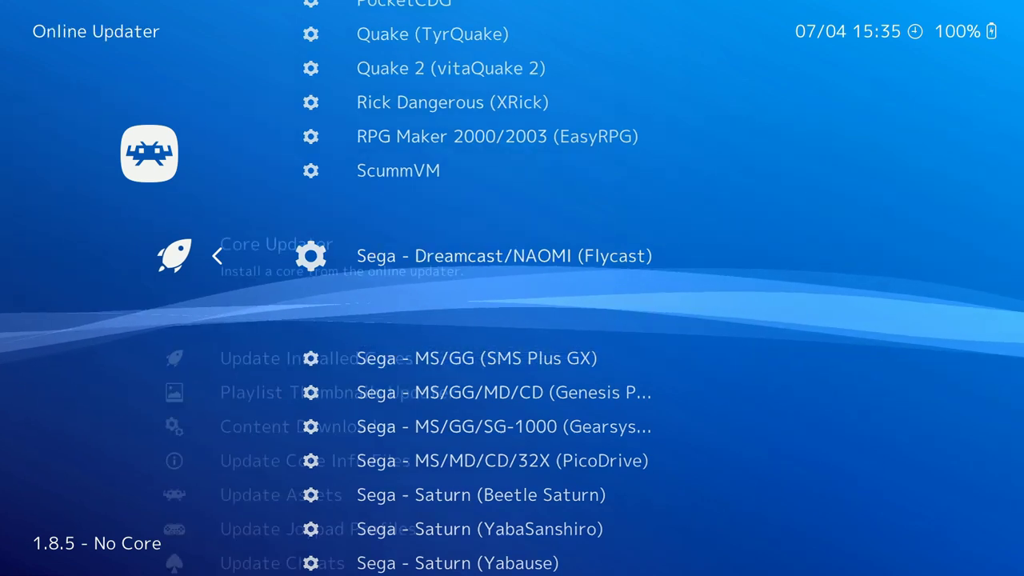
- Go to the Import content category and start Scan Directory
key("BackSpace")
key("Up")
key("Right")
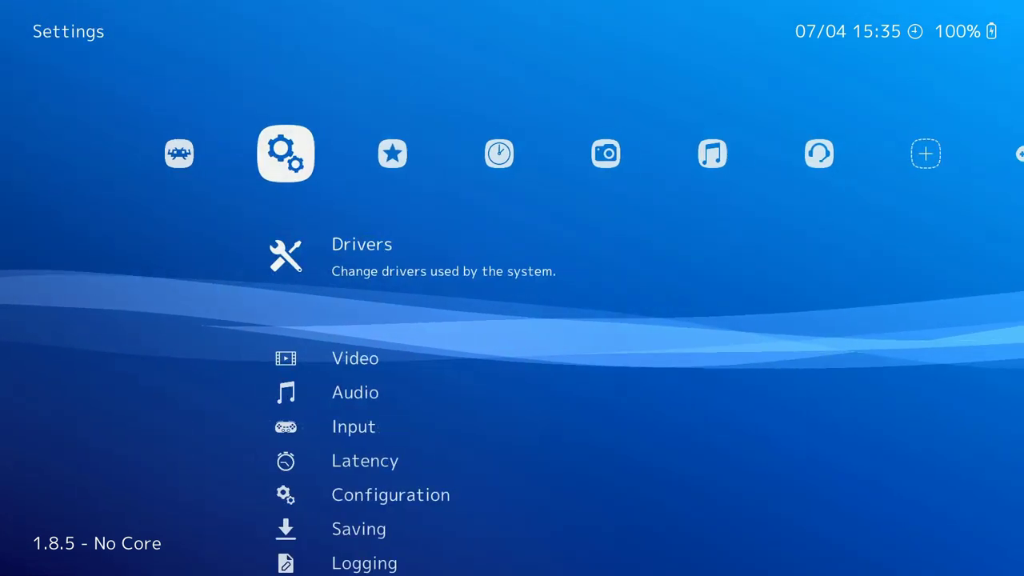
key("Right")
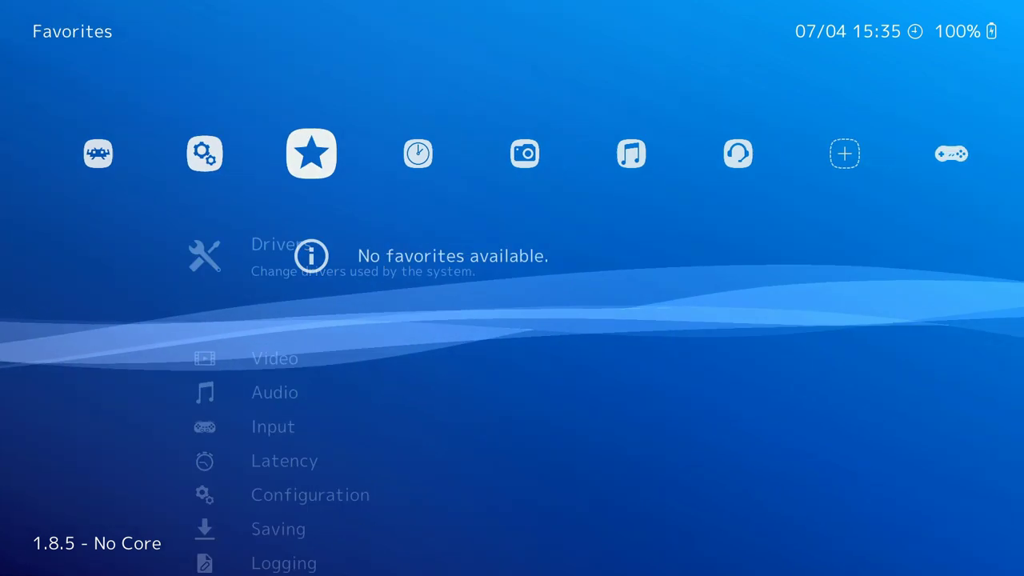
key("Right")
key("Right")
key("Right")
key("Right")
key("Right")
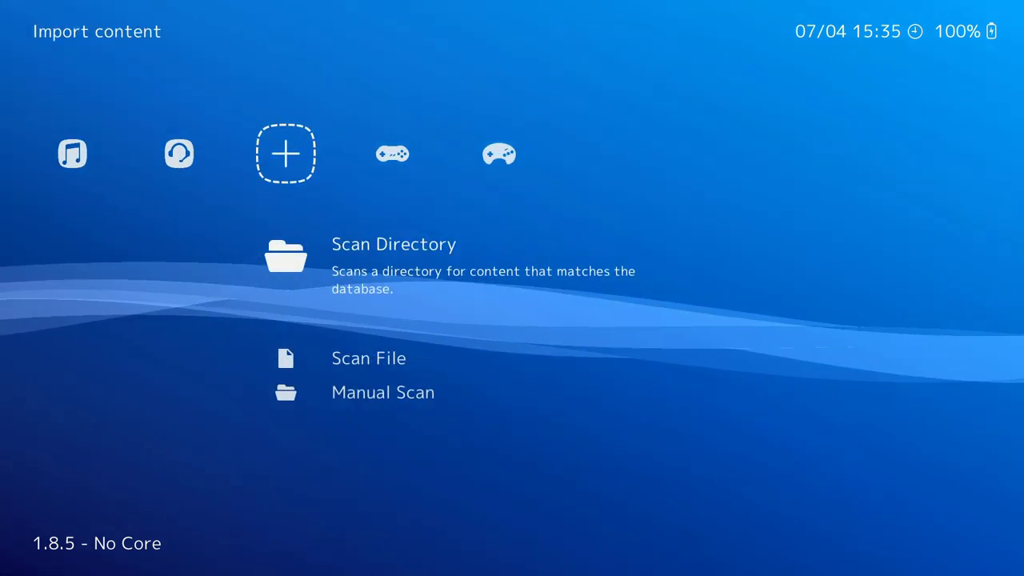
key("Return")
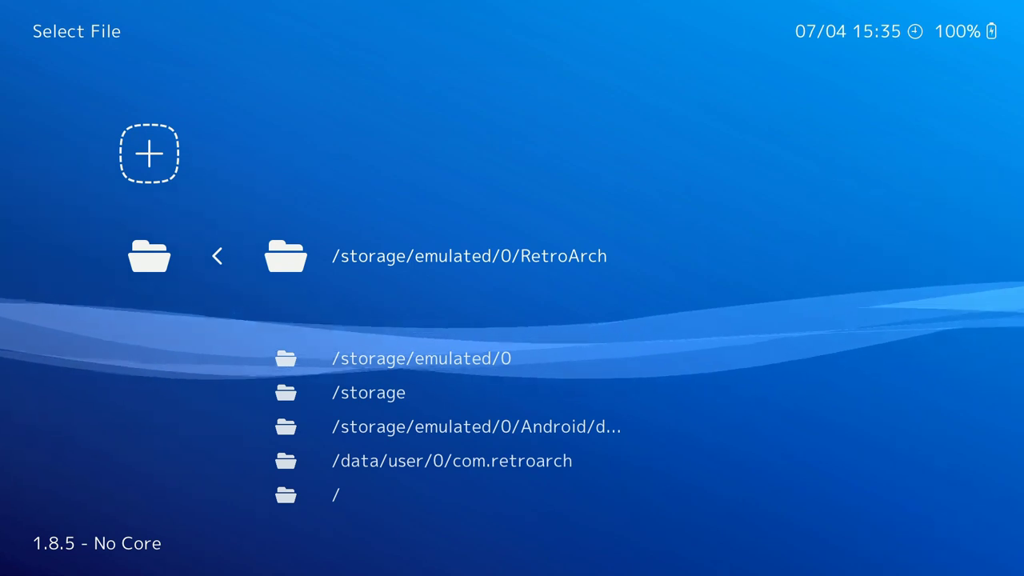
- Browse /storage > 8E37-4B7A down to the snes folder and enter it
key("Down")
key("Down")
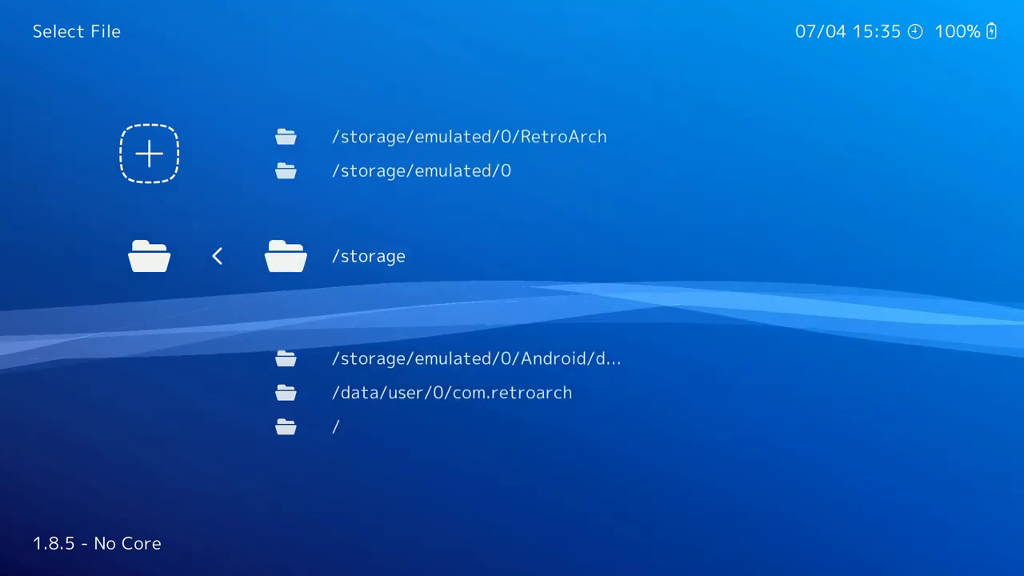
key("Return")
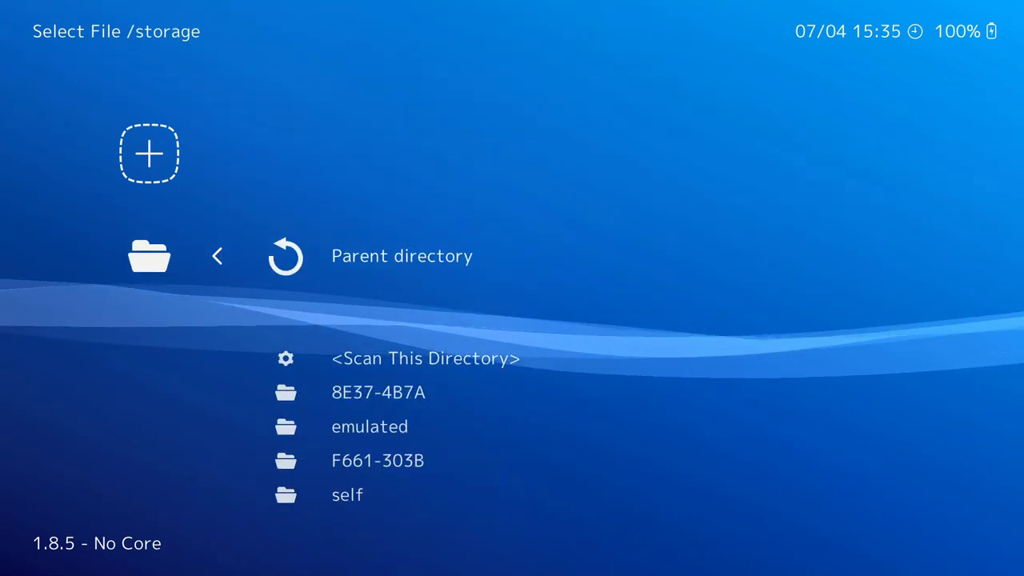
key("Down")
key("Down")
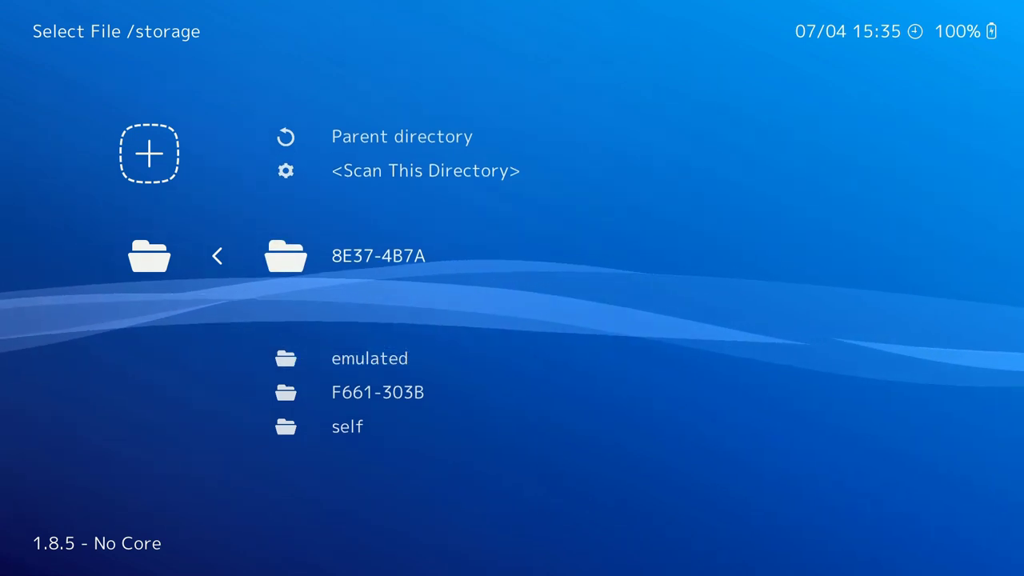
key("Return")
key("Down")
key("Down")
key("Down")
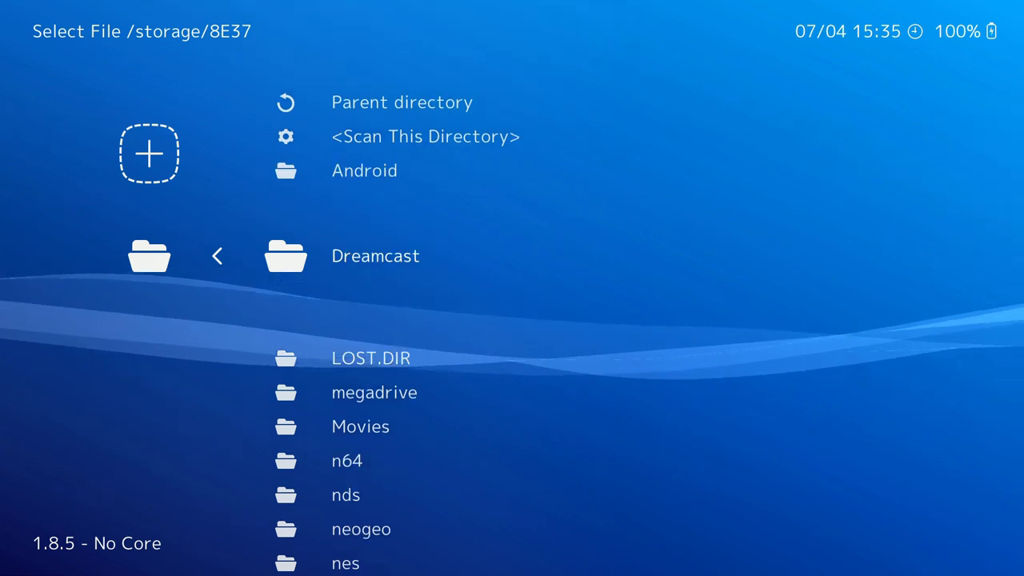
key("Down")
key("Down")
key("Down")
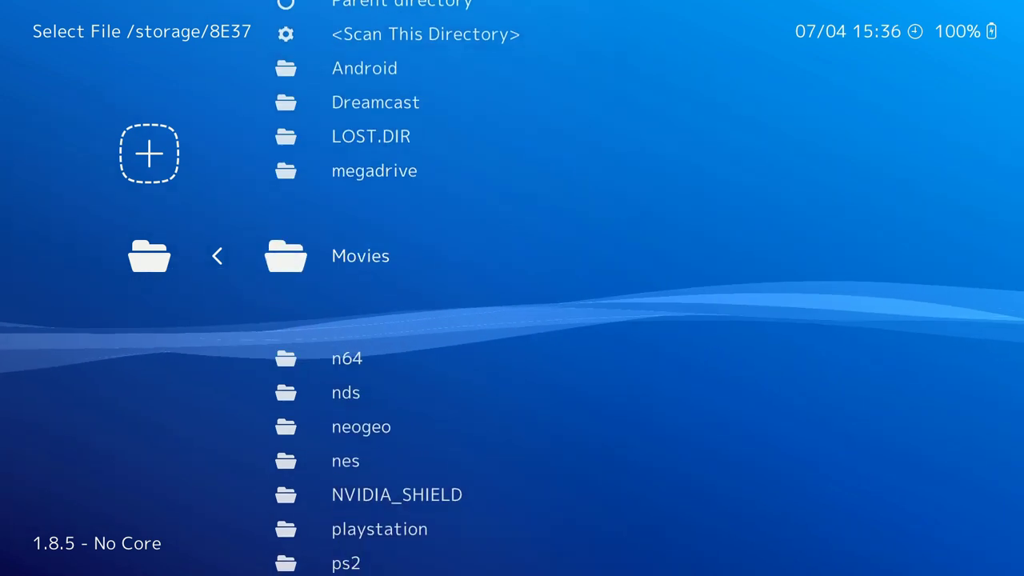
key("Down")
key("Down")
key("Down")
key("Down")
key("Down")
key("Down")
key("Down")
key("Down")
key("Down")
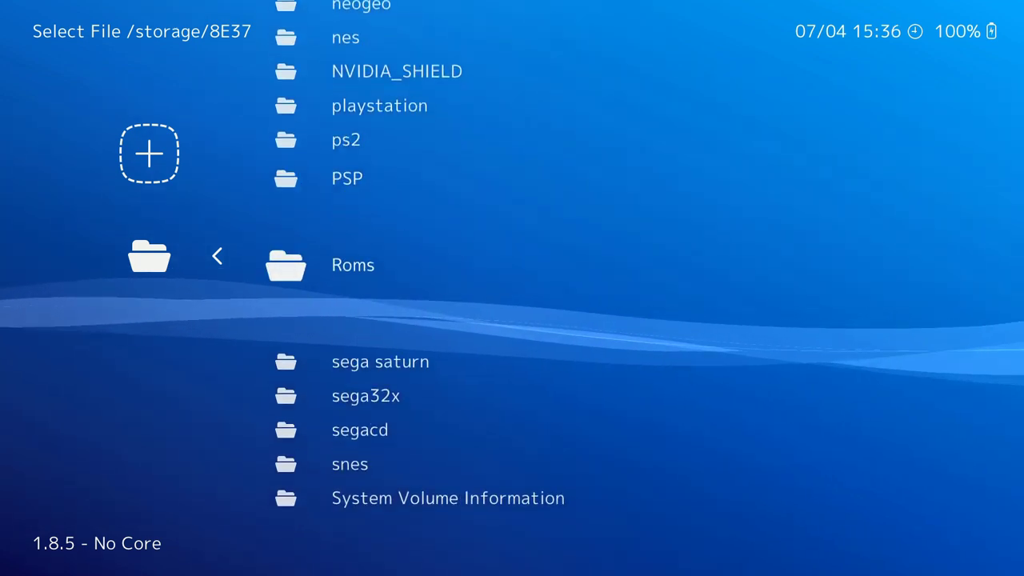
key("Down")
key("Down")
key("Up")
key("Up")
key("Down")
key("Down")
key("Down")
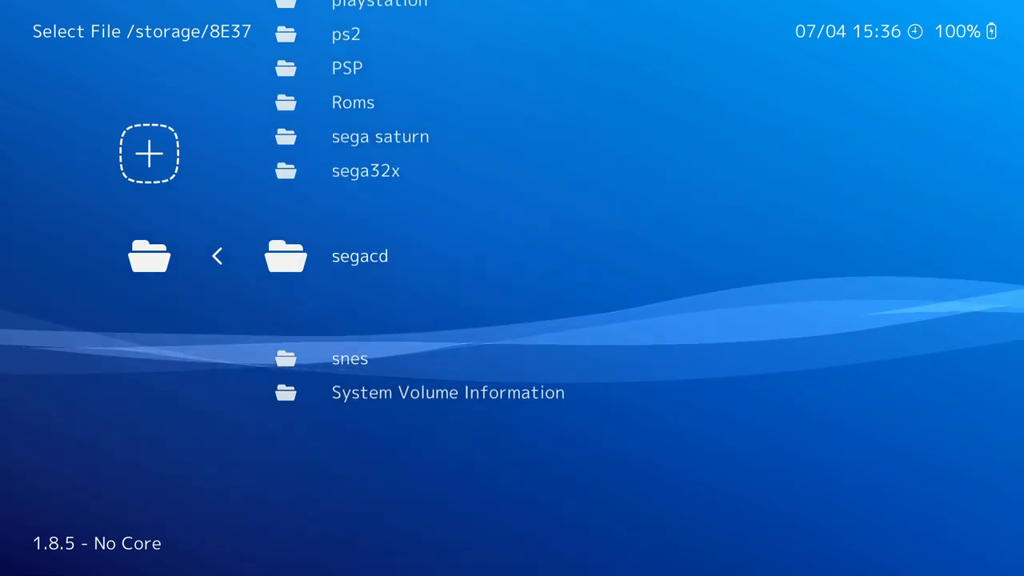
key("Up")
key("Up")
key("Down")
key("Down")
- Go back up out of the snes folder to the Import content options
key("Down")
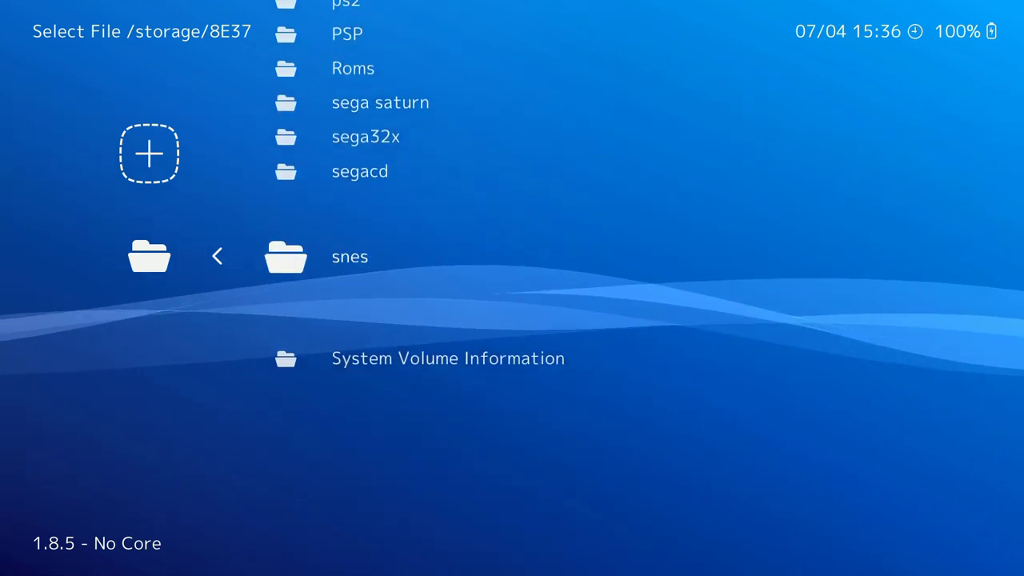
key("Return")
key("Down")
key("Down")
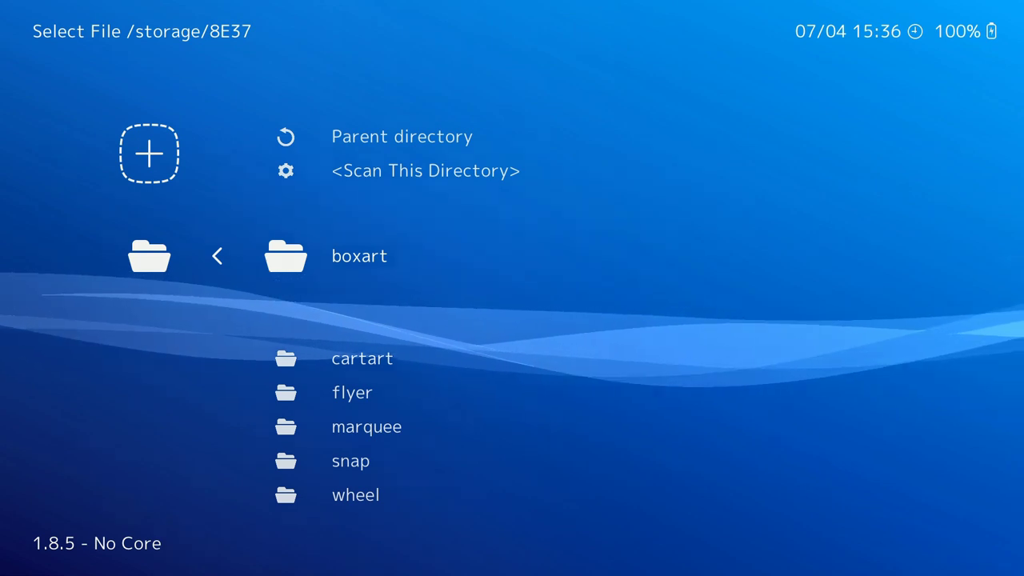
key("Up")
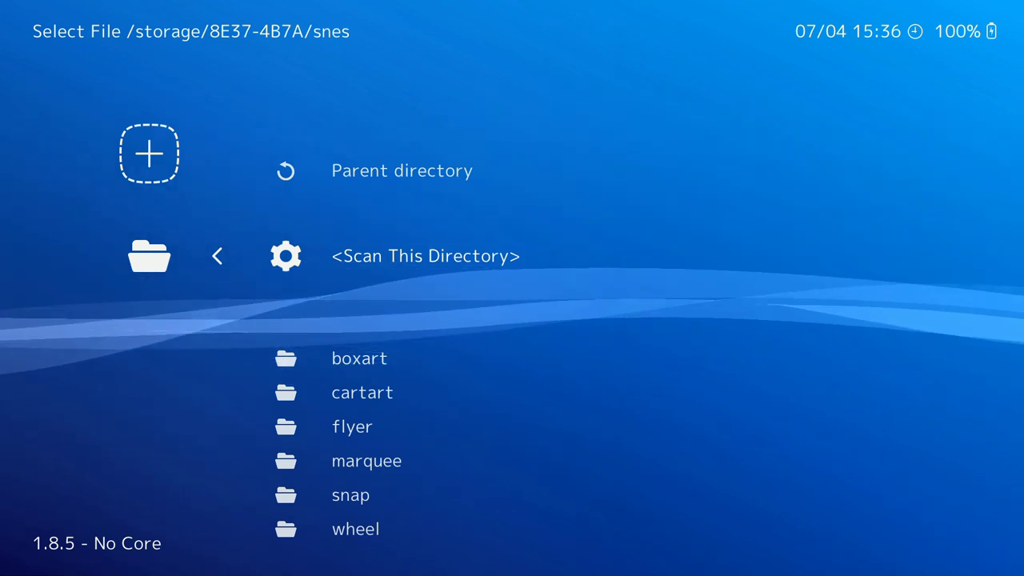
key("Up")
key("Return")
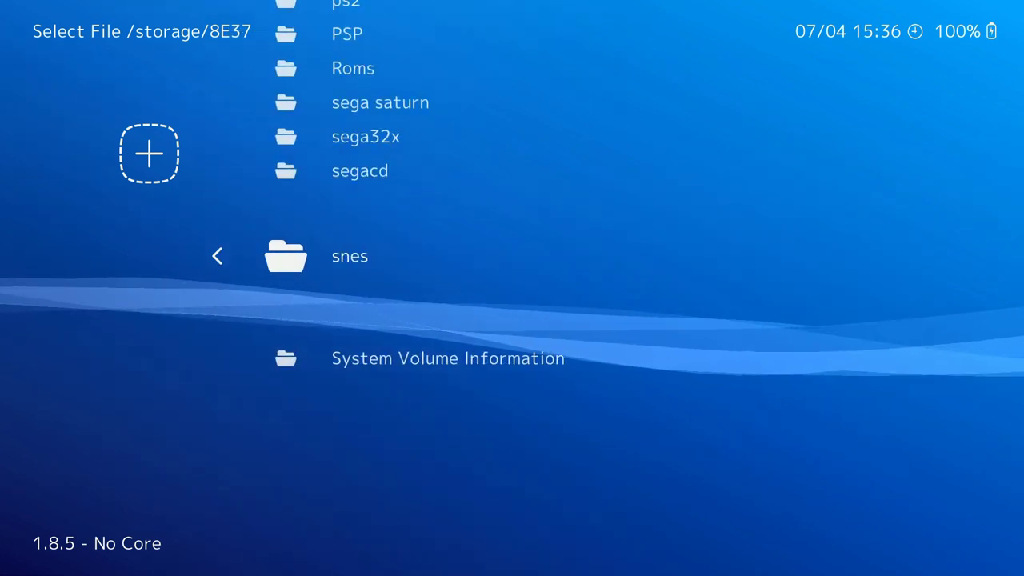
key("BackSpace")
key("BackSpace")
key("BackSpace")
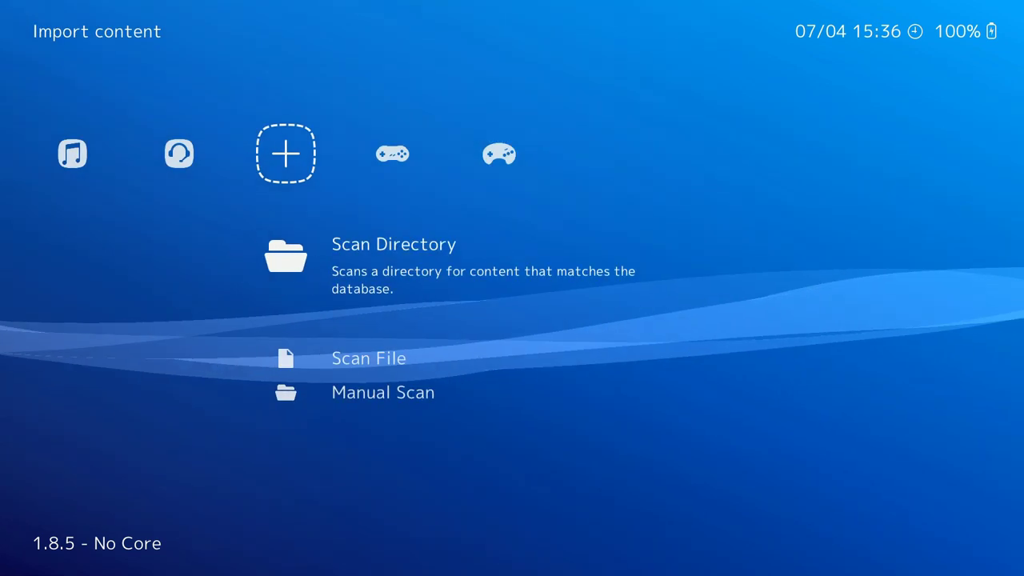
- Move to the Nintendo - Super Nintendo playlist and select Aero Fighters (USA)
key("Down")
key("Down")
key("Up")
key("Up")
key("Right")
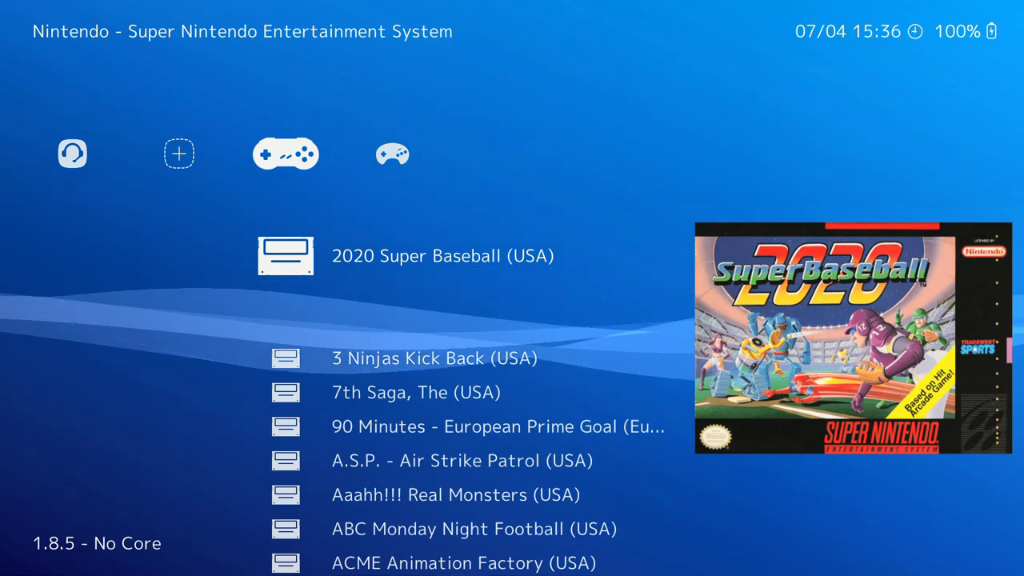
key("Down")
key("Down")
key("Down")
key("Down")
key("Down")
key("Down")
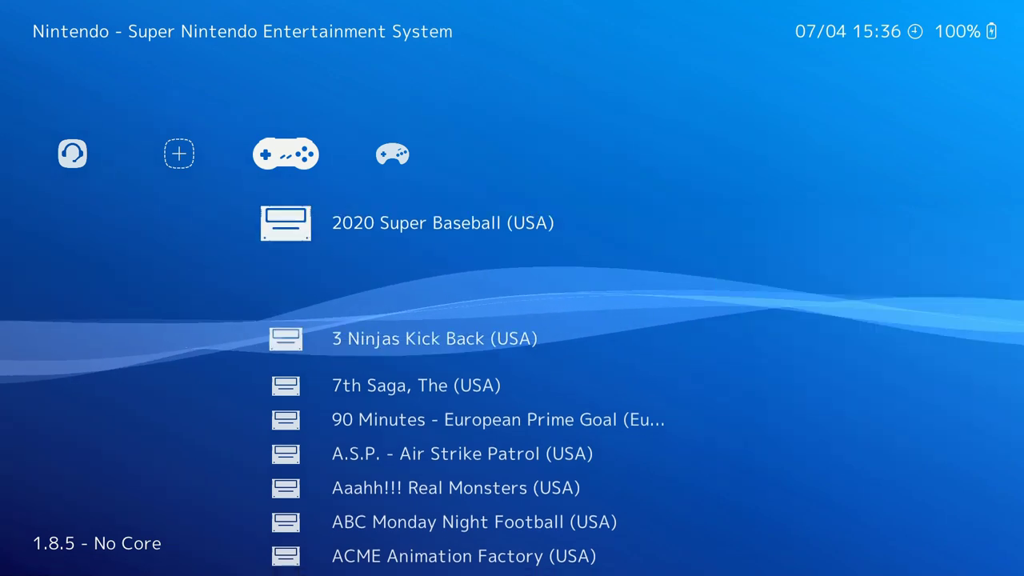
key("Down")
key("Down")
key("Down")
key("Down")
key("Down")
key("Down")
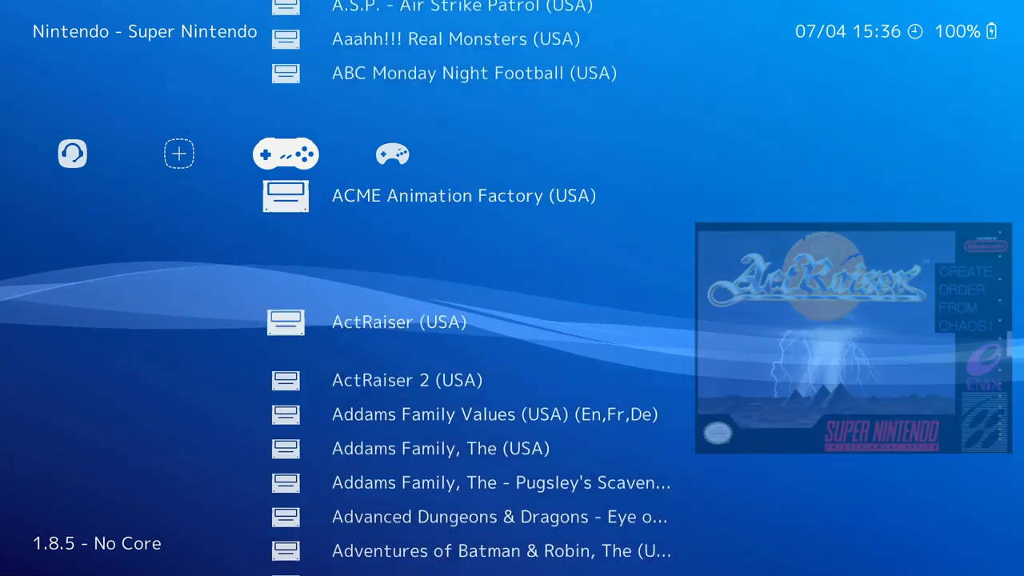
key("Down")
key("Down")
key("Down")
key("Down")
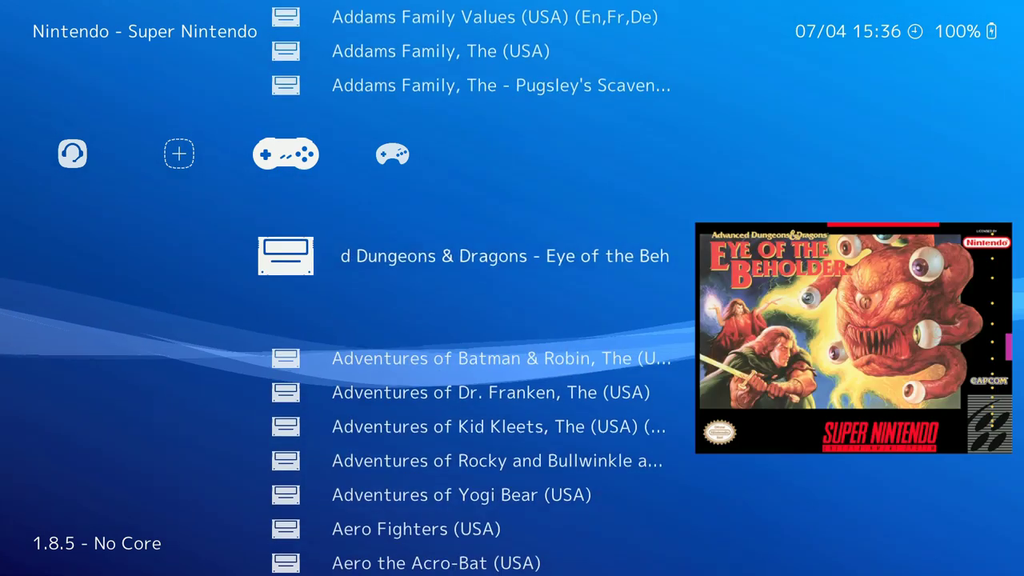
key("Down")
key("Down")
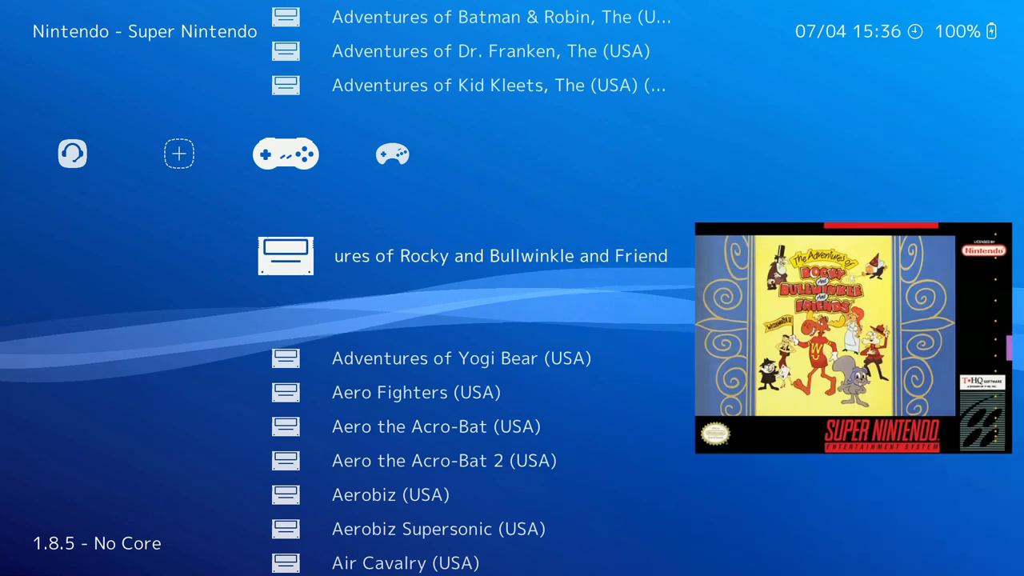
key("Up")
key("Down")
key("Down")
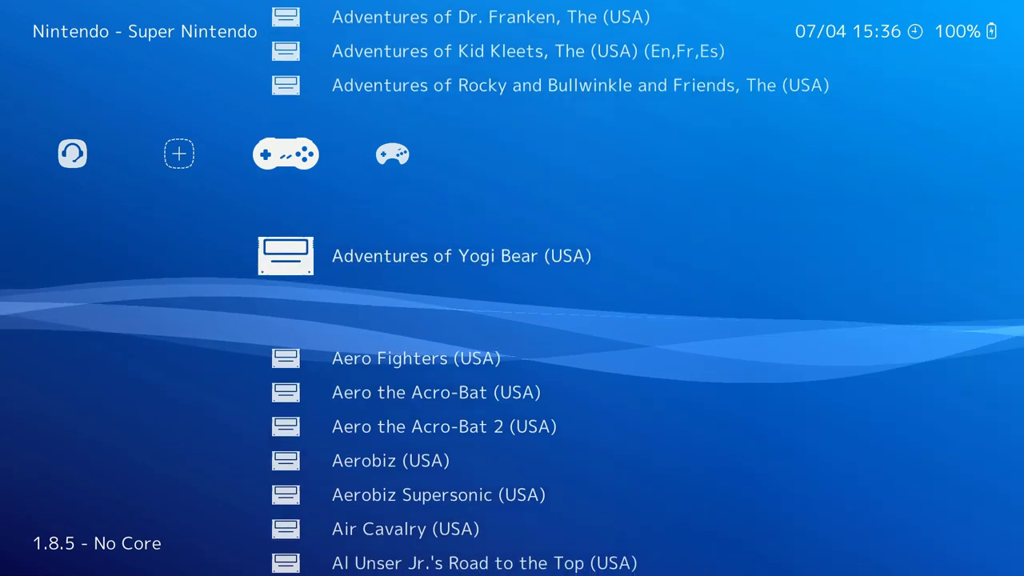
key("Return")
- Set Snes9x as the core for Aero Fighters (USA)
key("Down")
key("Down")
key("Down")
key("Down")
key("Return")
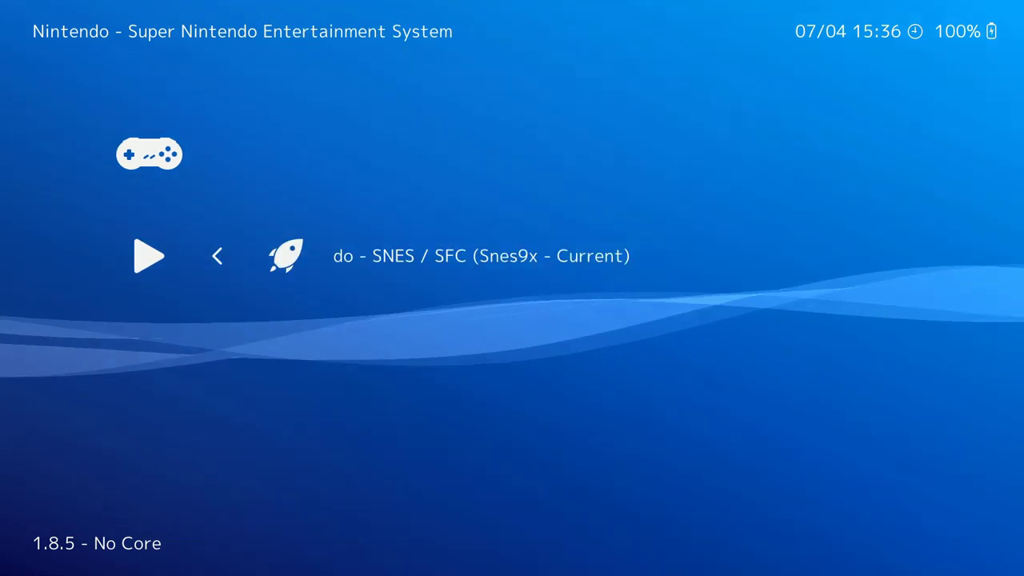
key("Return")
key("Down")
key("Down")
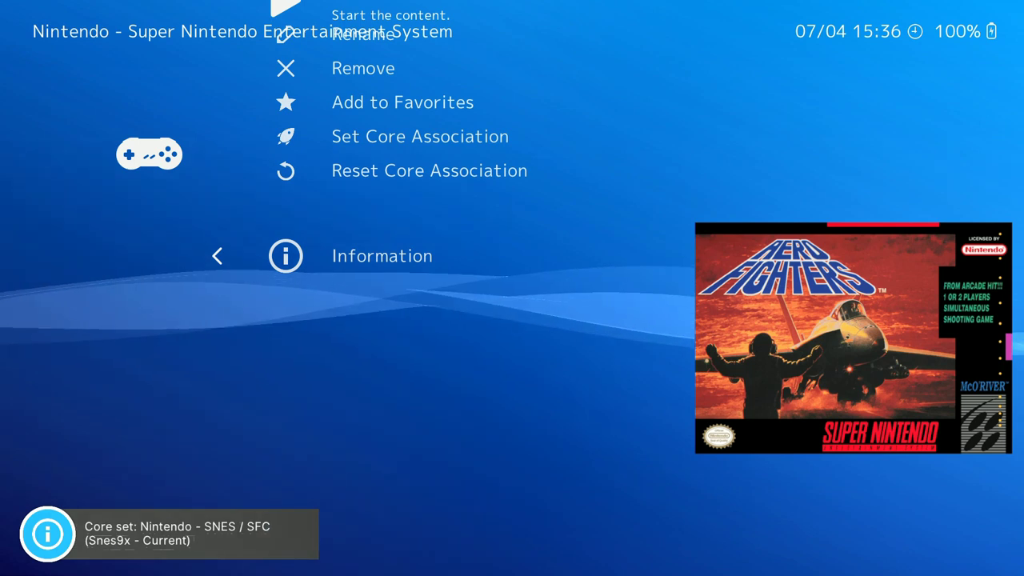
- Run Aero Fighters briefly, then back out to the Main Menu
key("Up")
key("Up")
key("Up")
key("Up")
key("Up")
key("Up")
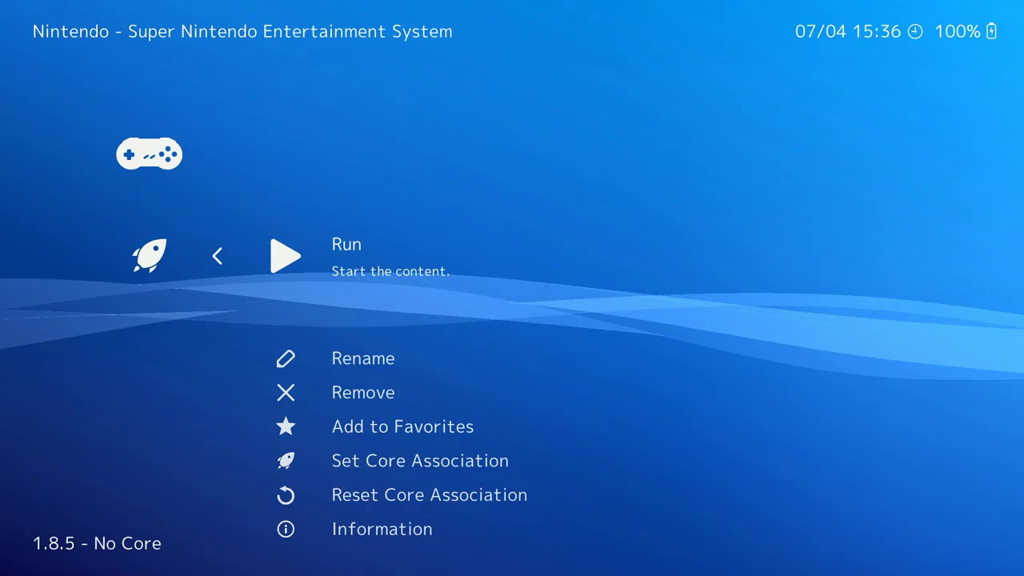
key("BackSpace")
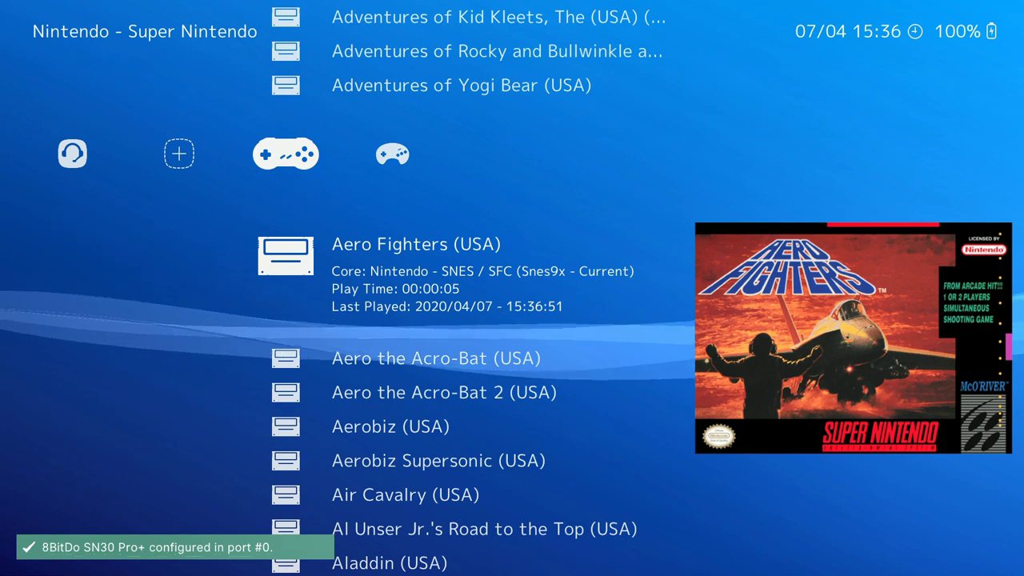
key("Left")
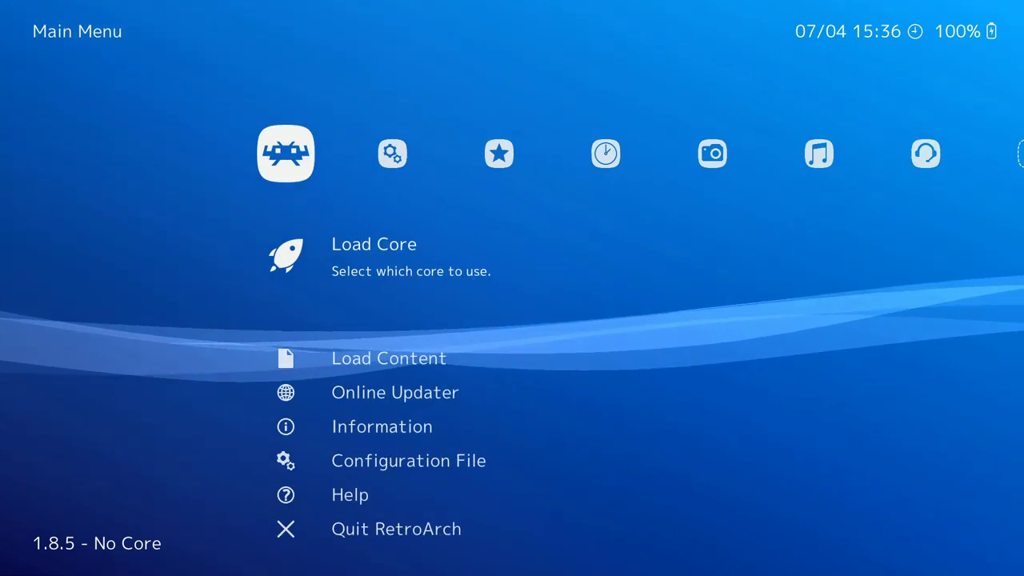
- From the Main Menu, open Load Content and enter /storage
key("Down")
key("Left")
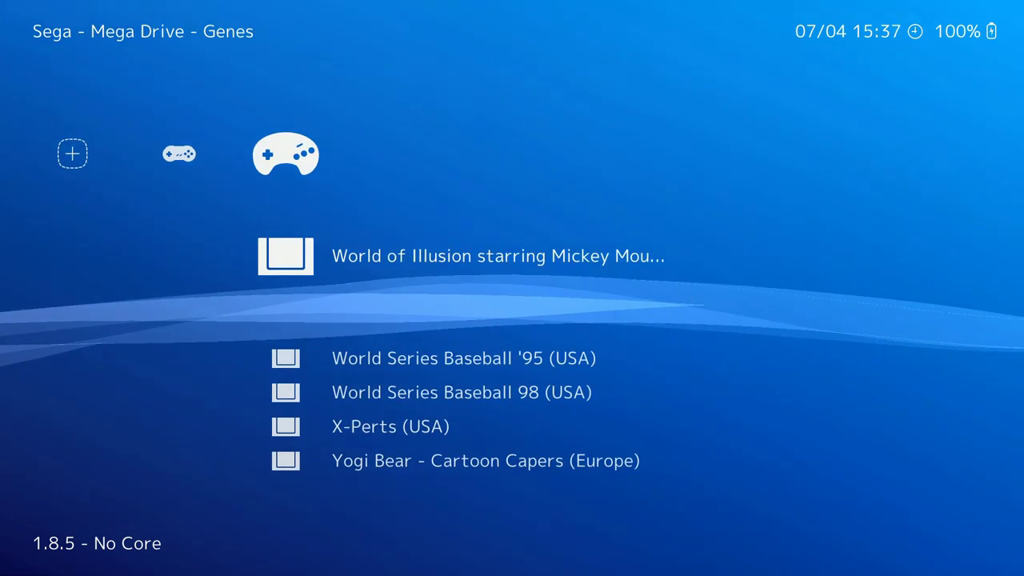
key("Right")
key("Down")
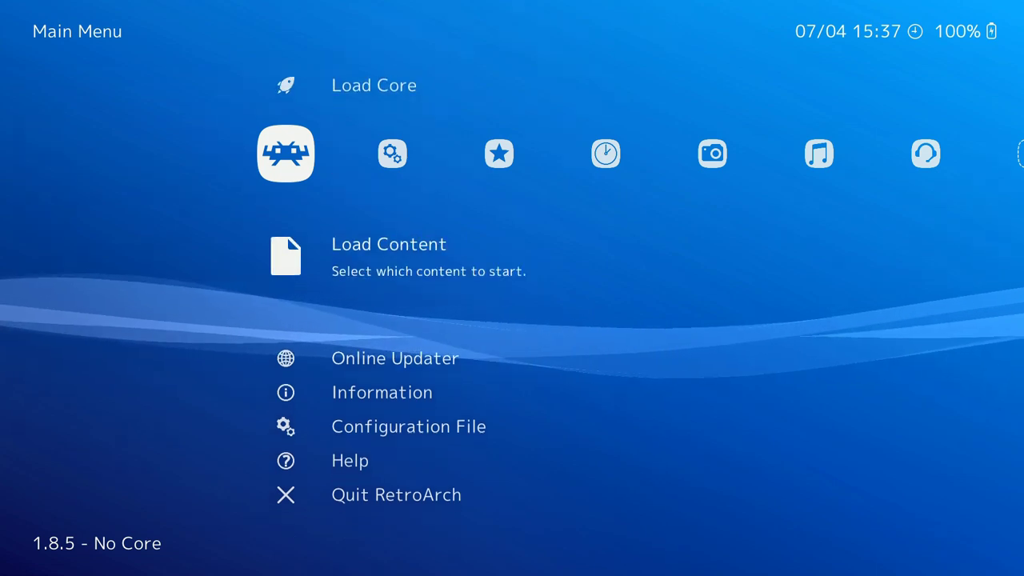
key("Return")
key("Down")
key("Down")
key("Down")
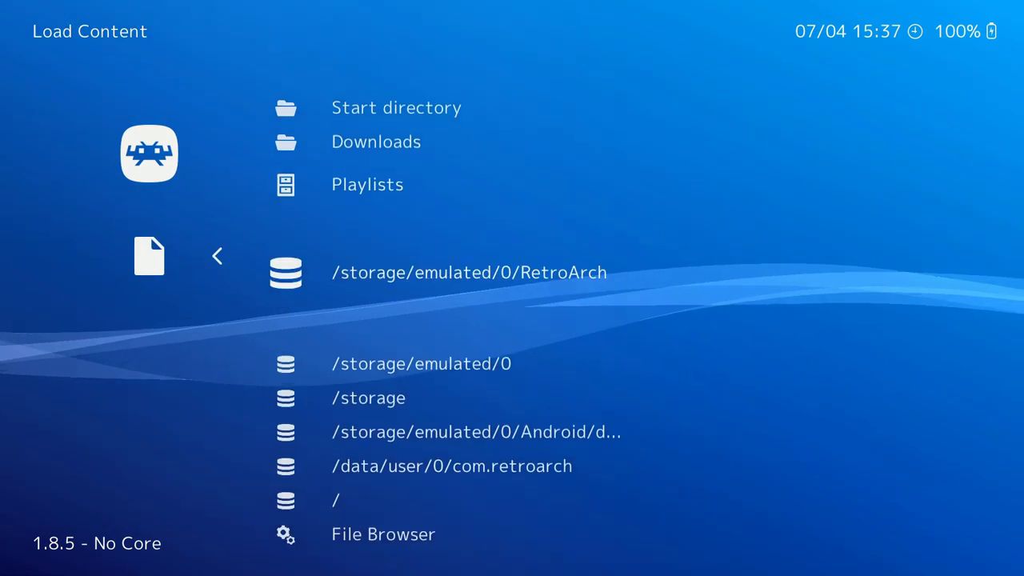
key("Down")
key("Down")
key("Return")
- Launch 007 - GoldenEye (USA).n64 from 8E37-4B7A/n64 on Mupen64Plus-Next and bring up the Quick Menu
key("Down")
key("Return")
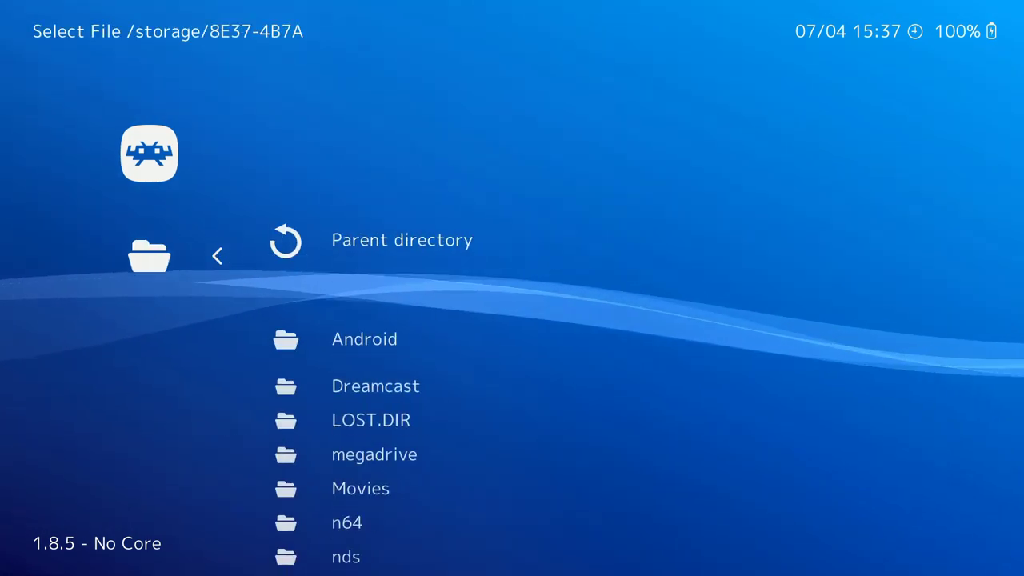
key("Down")
key("Down")
key("Down")
key("Down")
key("Down")
key("Down")
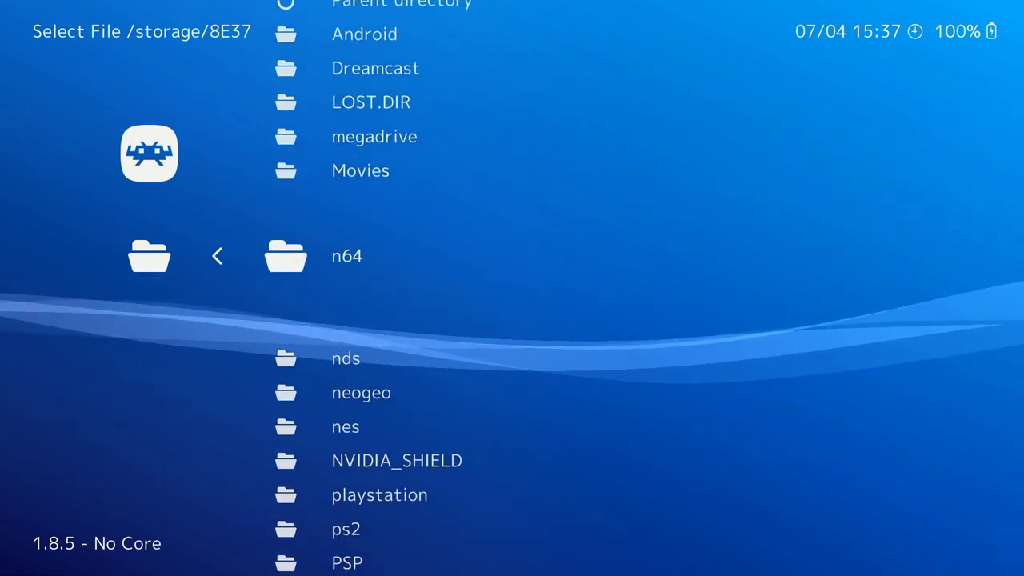
key("Return")
key("Down")
key("Down")
key("Down")
key("Down")
key("Down")
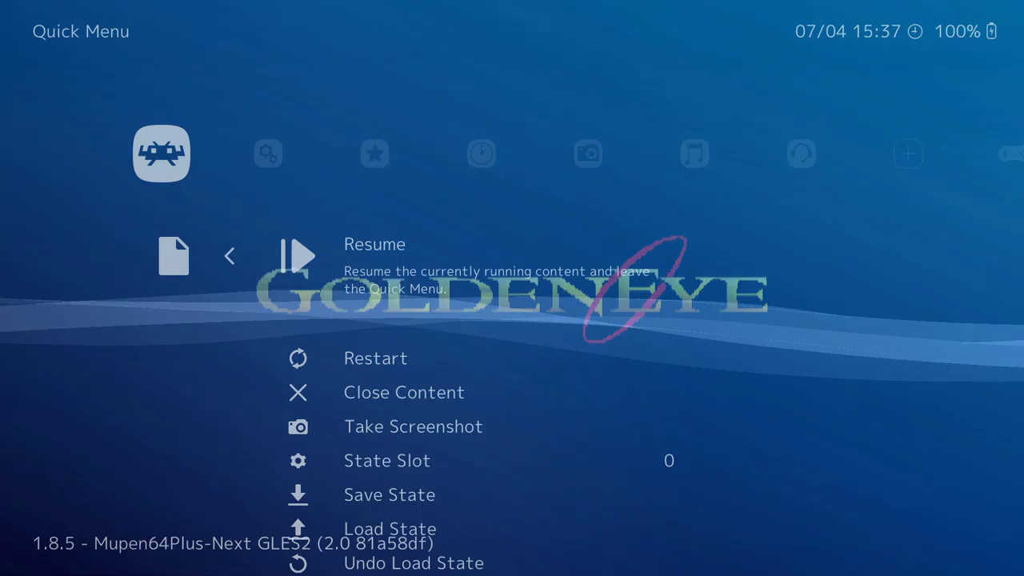
key("Down")
key("Down")
- Close GoldenEye and open Load Content's list of start locations
key("Return")
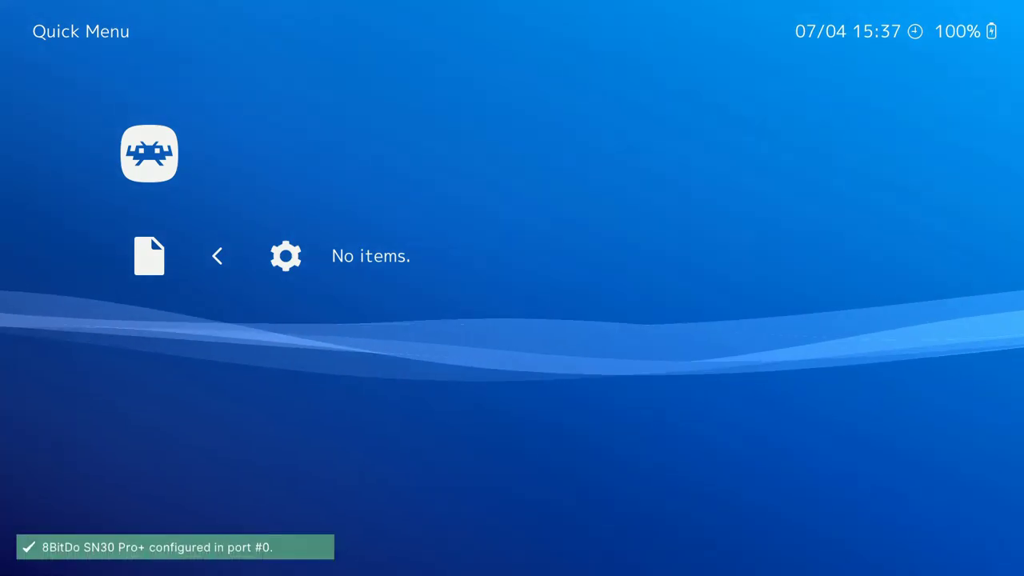
key("BackSpace")
key("Down")
key("Return")
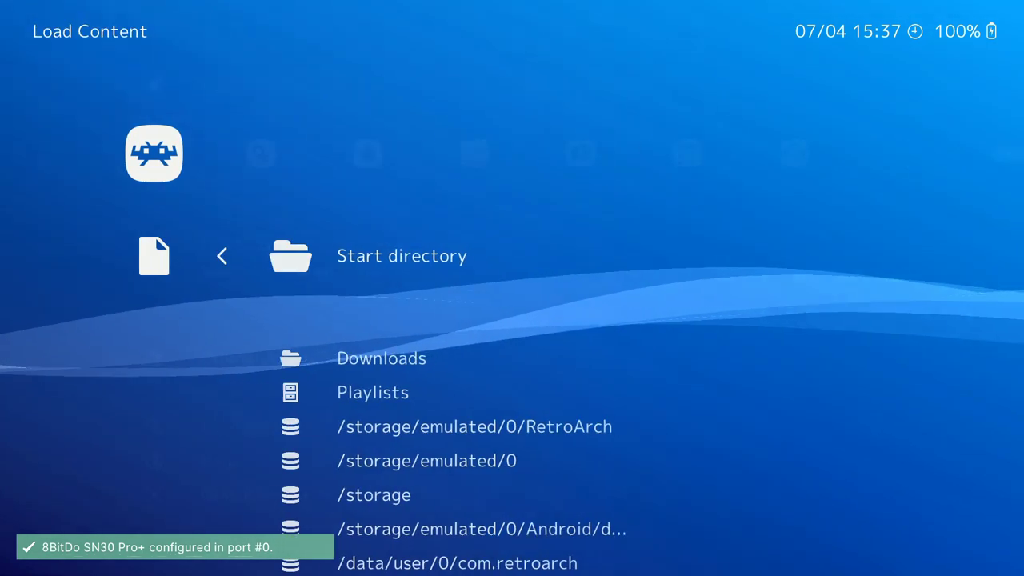
key("Down")
key("Down")
key("Down")
key("Down")
key("Down")
key("Down")
key("Down")
key("Return")
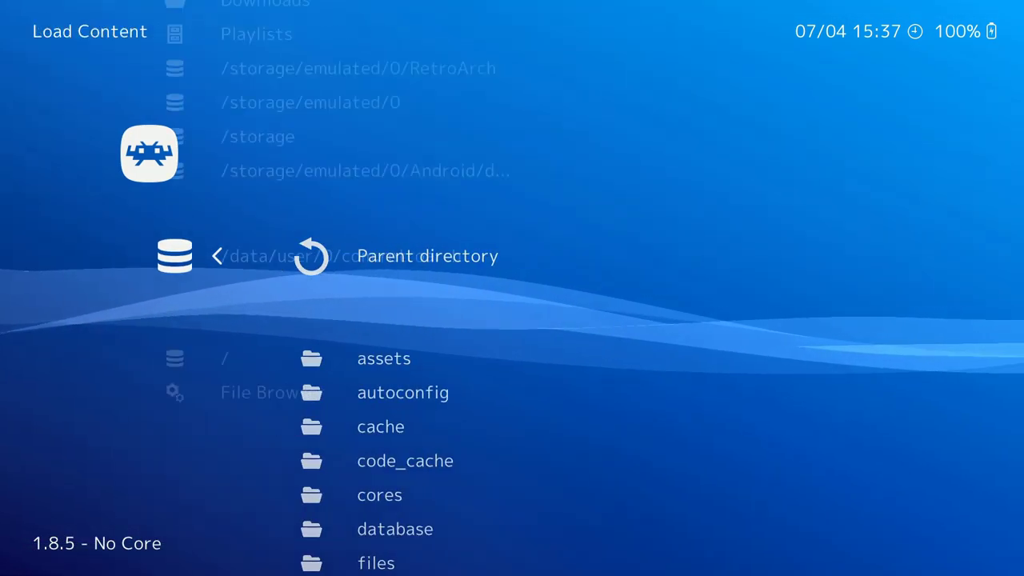
key("BackSpace")
- Browse to /storage/8E37-4B7A and open the playstation folder
key("Up")
key("Up")
key("Up")
key("Down")
key("Return")
key("Down")
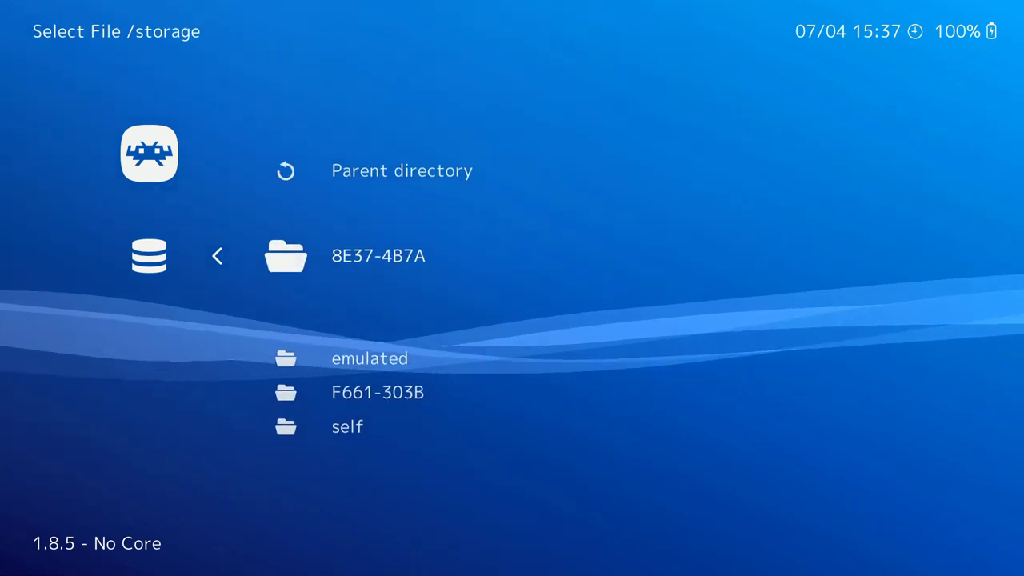
key("Return")
key("Down")
key("Down")
key("Down")
key("Down")
key("Down")
key("Down")
key("Down")
key("Down")
- Launch Mortal Kombat Trilogy.pbp on PCSX-ReARMed and bring up the in-game menu
key("Down")
key("Down")
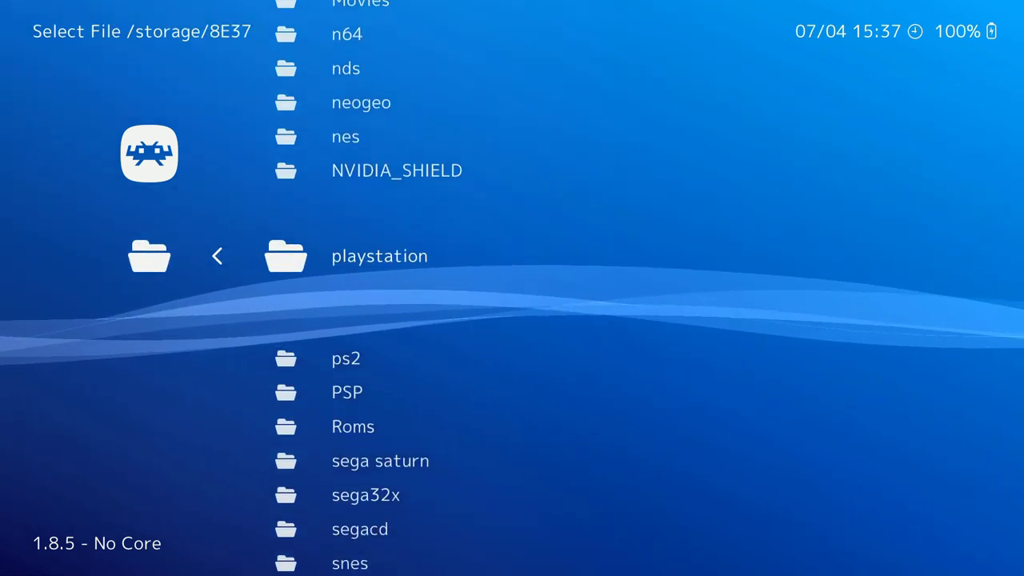
key("Return")
key("Down")
key("Down")
key("Return")
key("Down")
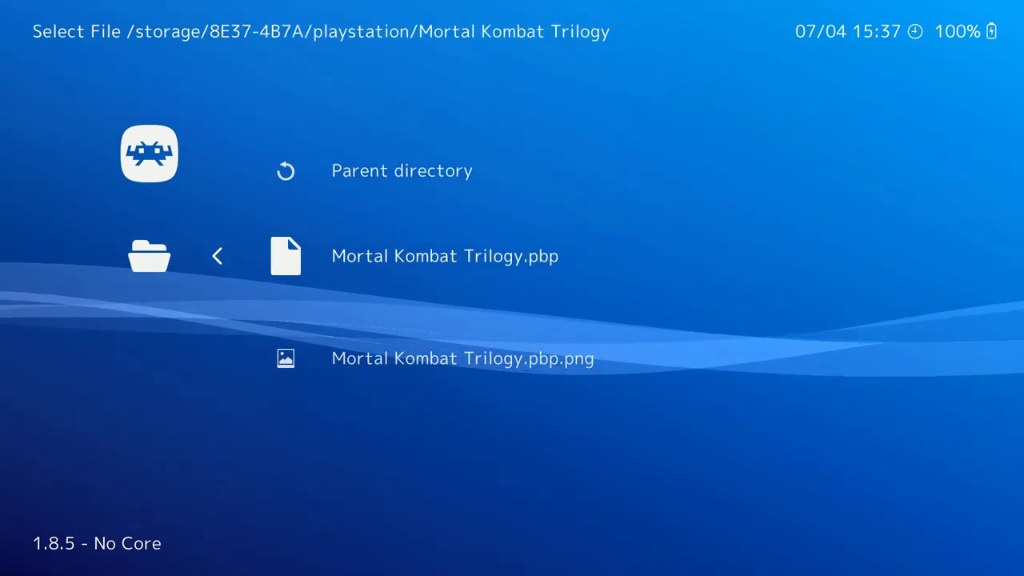
key("Return")
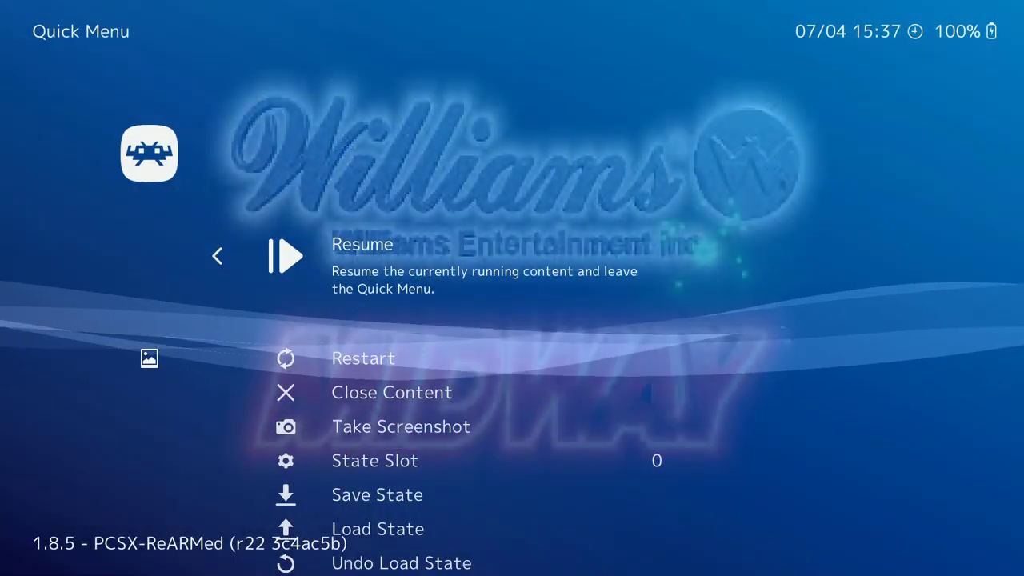
key("Down")
key("Down")
- Close Mortal Kombat Trilogy and open /storage from Load Content
key("Return")
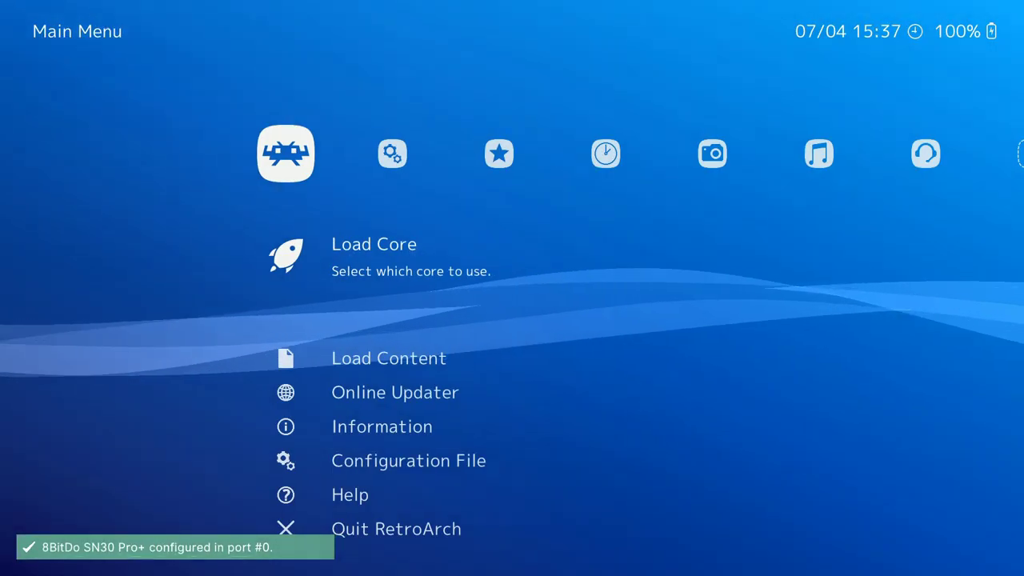
key("Down")
key("Return")
key("Down")
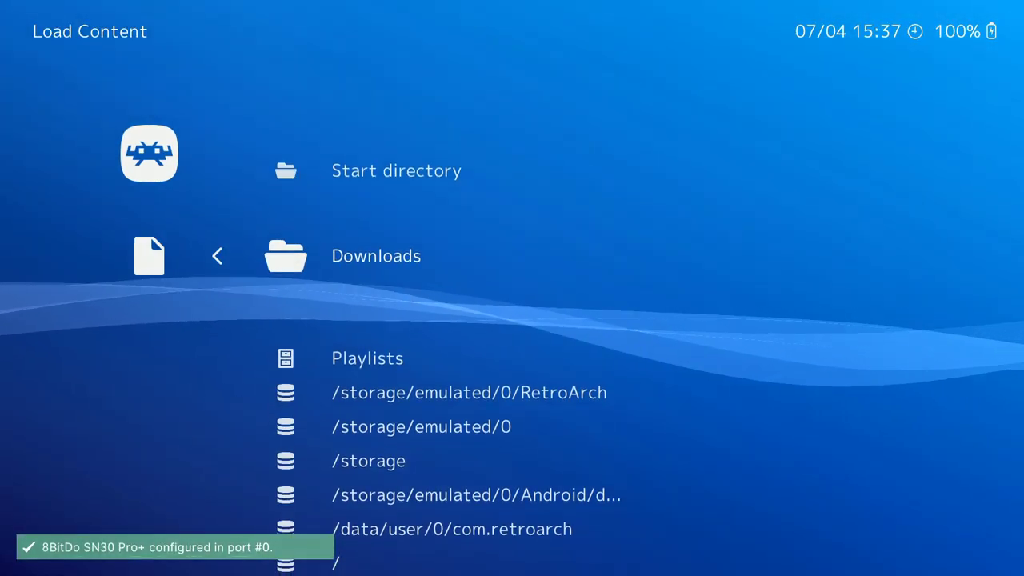
key("Down")
key("Down")
key("Down")
key("Down")
key("Return")
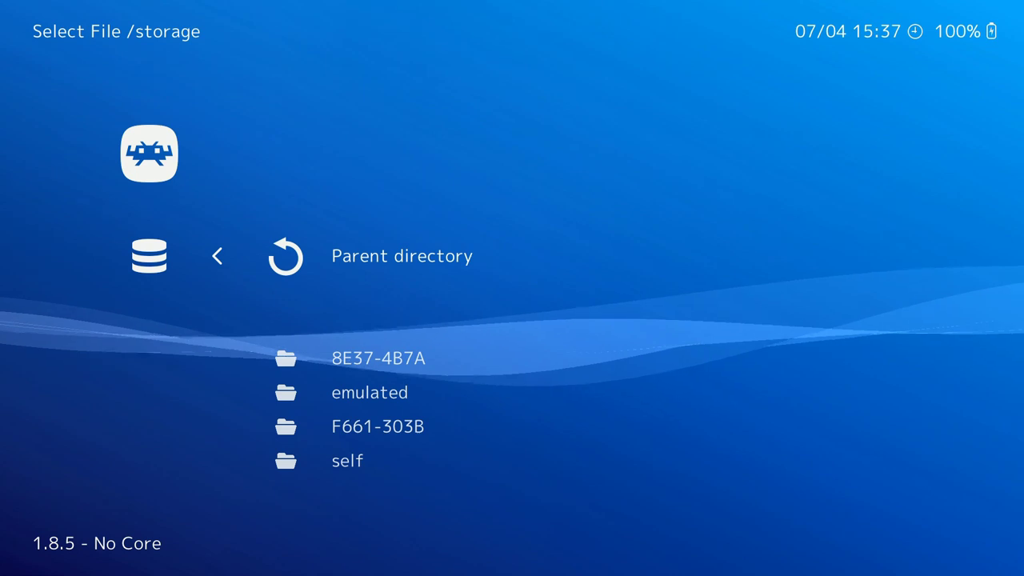
- Open the 8E37-4B7A drive's megadrive folder
key("Down")
key("Return")
key("Down")
key("Down")
key("Down")
key("Down")
key("Down")
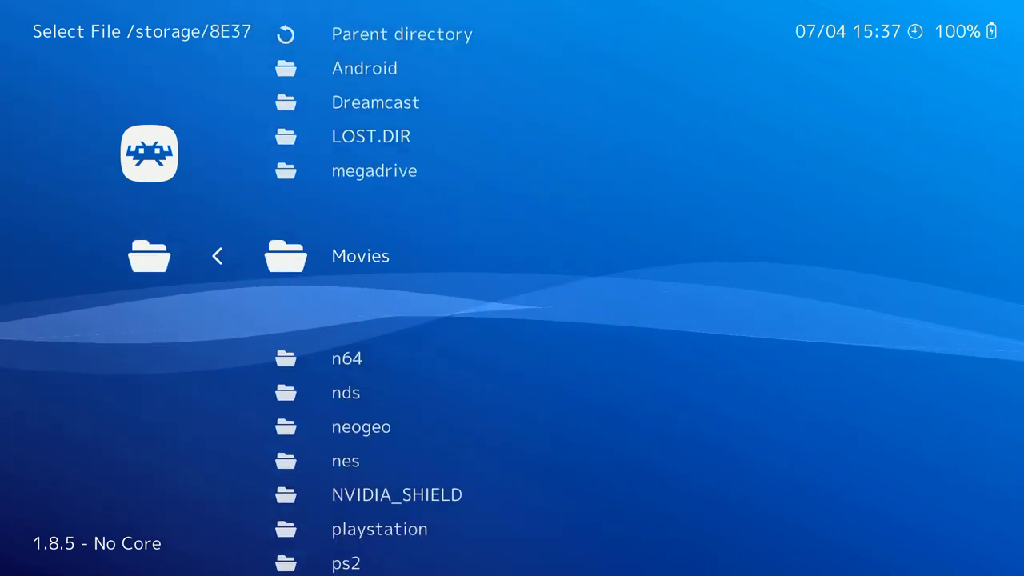
key("Return")
key("BackSpace")
key("Up")
key("Return")
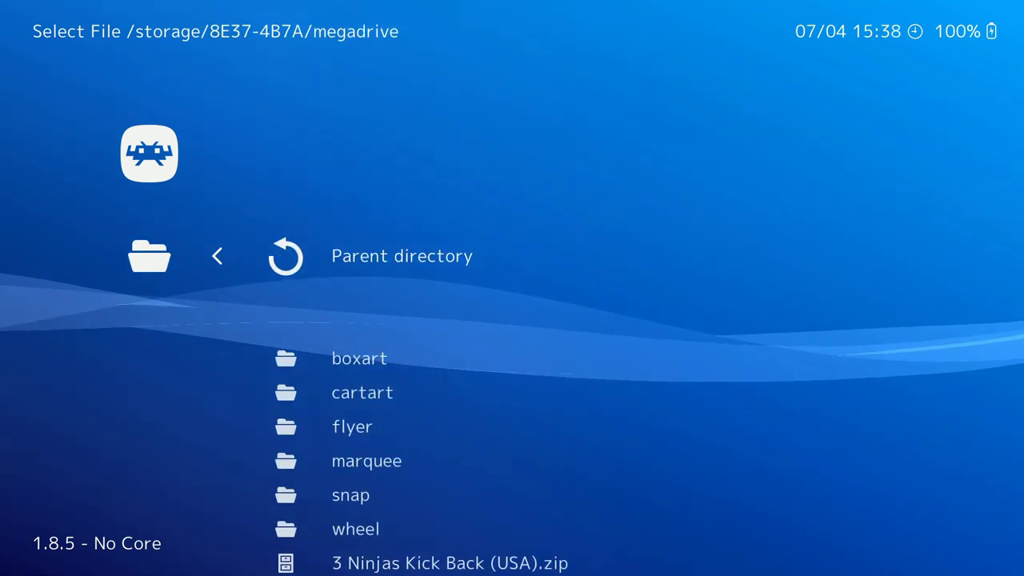
- Load 3 Ninjas Kick Back (USA).zip directly with the suggested Genesis Plus GX core
key("Down")
key("Down")
key("Down")
key("Down")
key("Down")
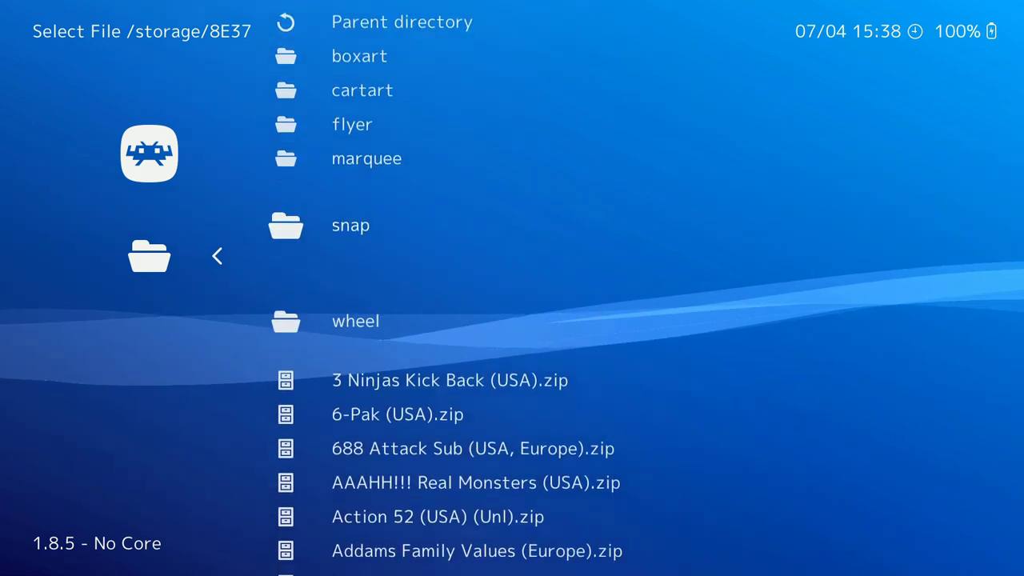
key("Down")
key("Down")
key("Return")
key("Down")
key("Return")
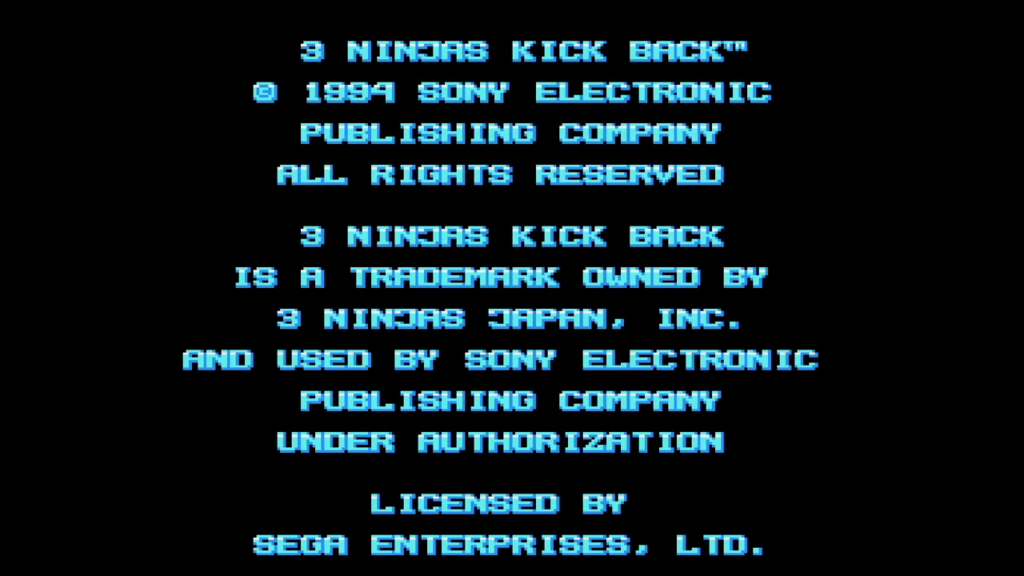
- Close 3 Ninjas from the in-game menu and return to the Main Menu
key("F1")
key("Down")
key("Down")
key("Return")
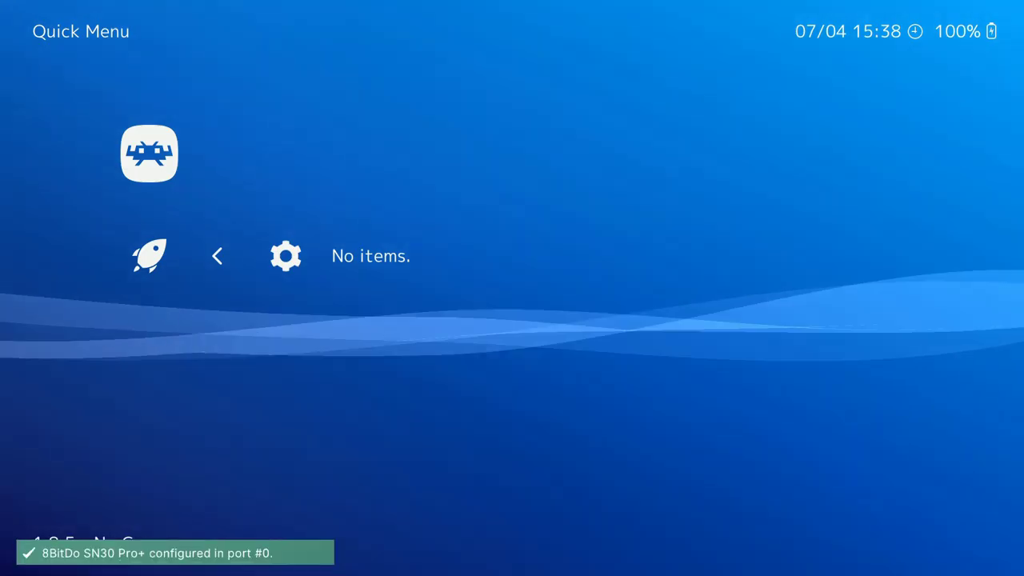
key("BackSpace")
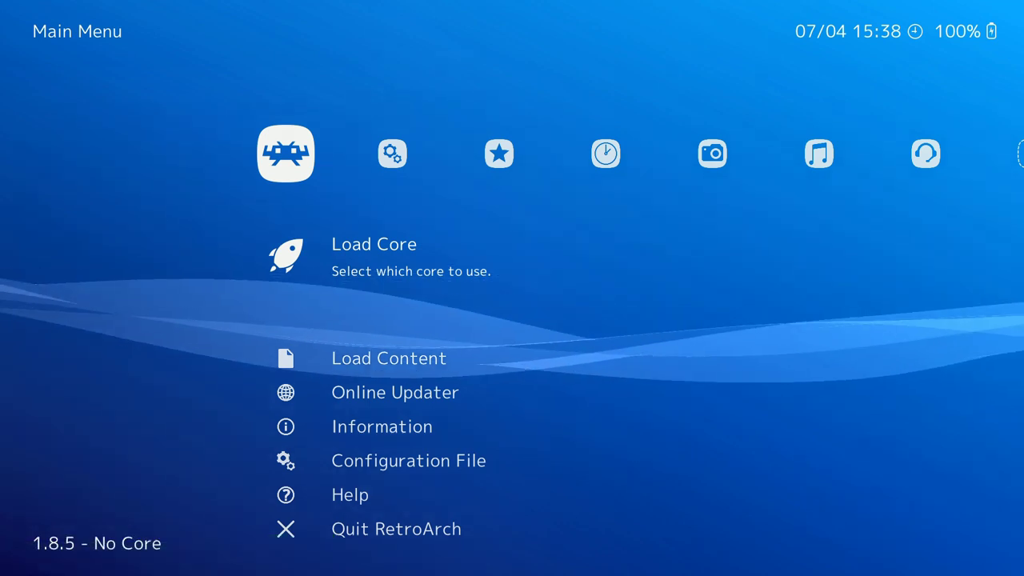
key("Down")
key("Down")
key("Down")
key("Down")
key("Down")
key("Down")
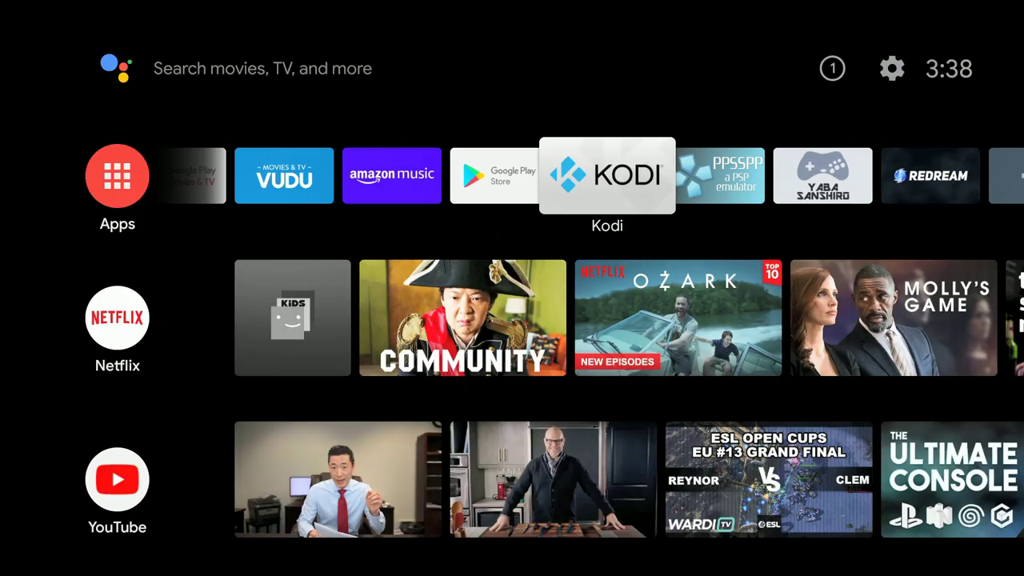
- Quit RetroArch and launch Yaba Sanshiro from the Android TV apps row
key("Left")
key("Left")
key("Left")
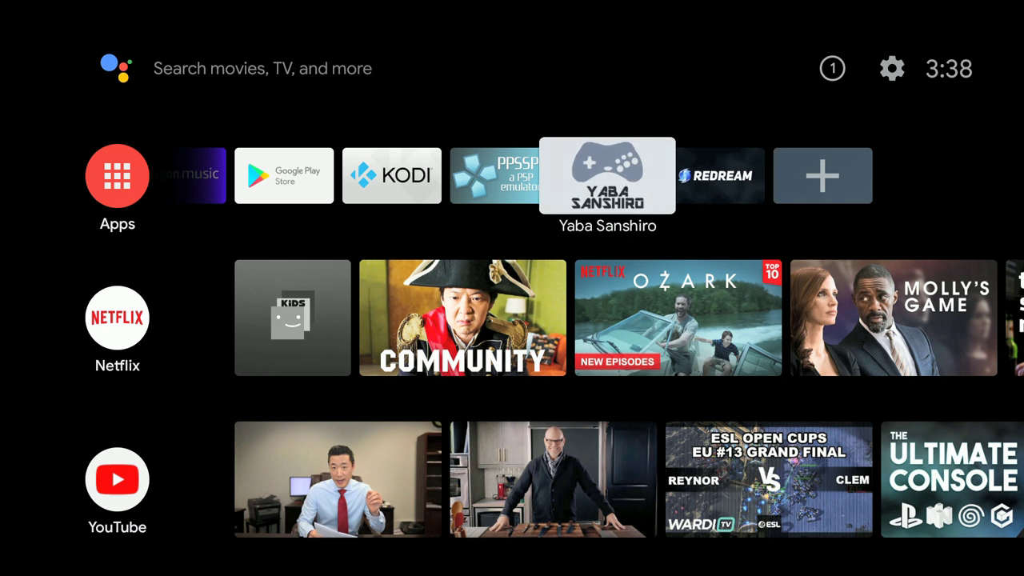
key("Left")
key("Right")
key("Right")
key("Right")
key("Left")
key("Left")
key("Left")
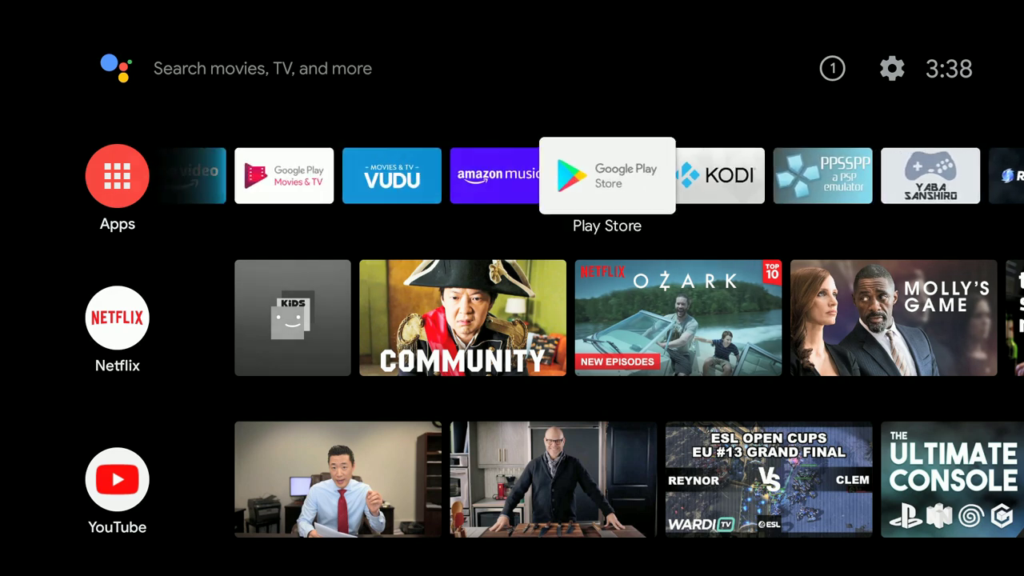
key("Right")
key("Right")
key("Right")
key("Left")
key("Left")
key("Left")
key("Left")
key("Left")
key("Left")
key("Left")
key("Left")
key("Left")
key("Left")
key("Right")
key("Right")
key("Right")
key("Right")
key("Right")
key("Right")
key("Right")
key("Right")
key("Right")
key("Right")
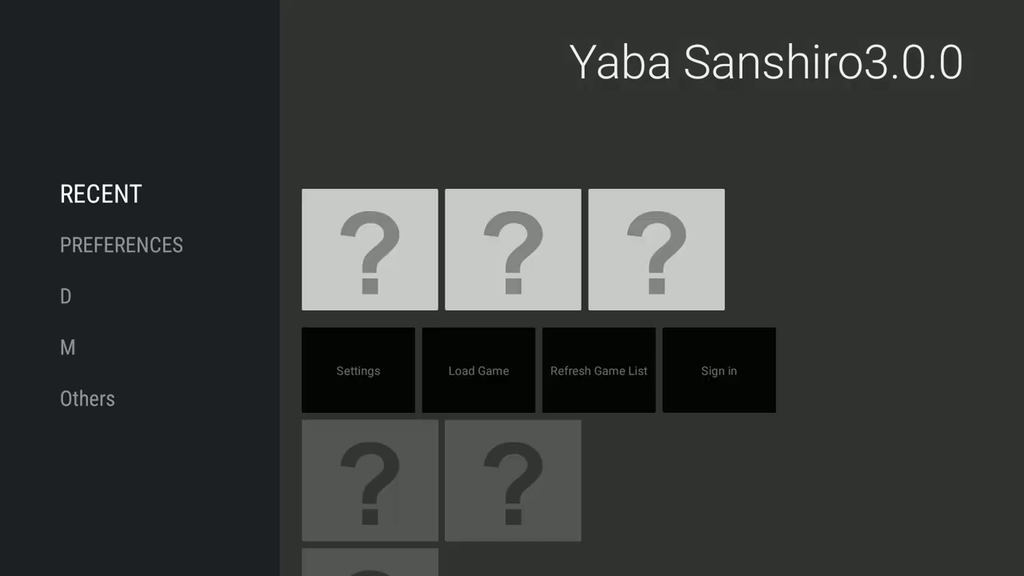
- Load Mortal Kombat II (USA).cue from the sega saturn file list
key("Right")
key("Down")
key("Right")
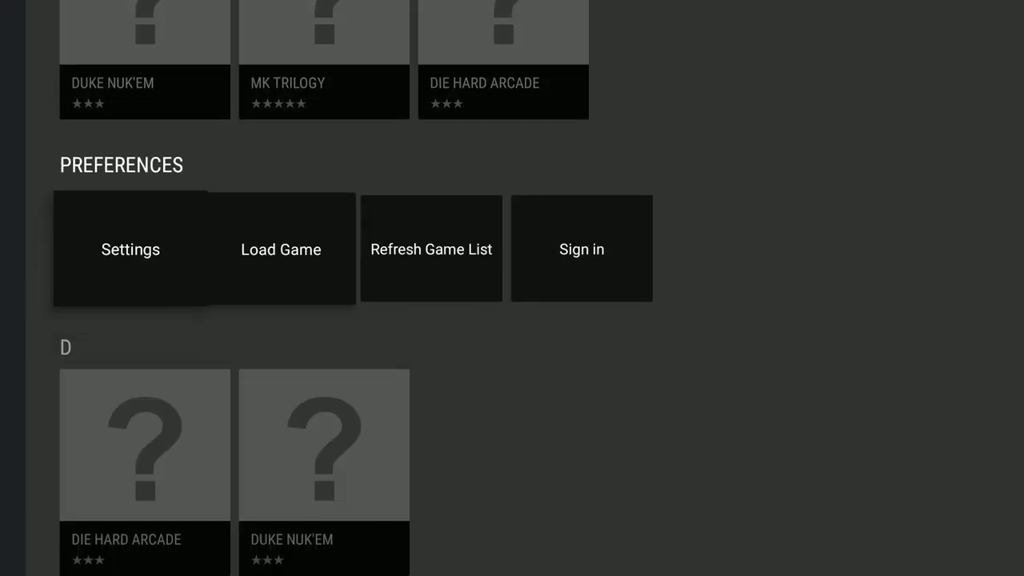
key("Return")
key("Down")
key("Down")
key("Down")
key("Down")
key("Down")
key("Down")
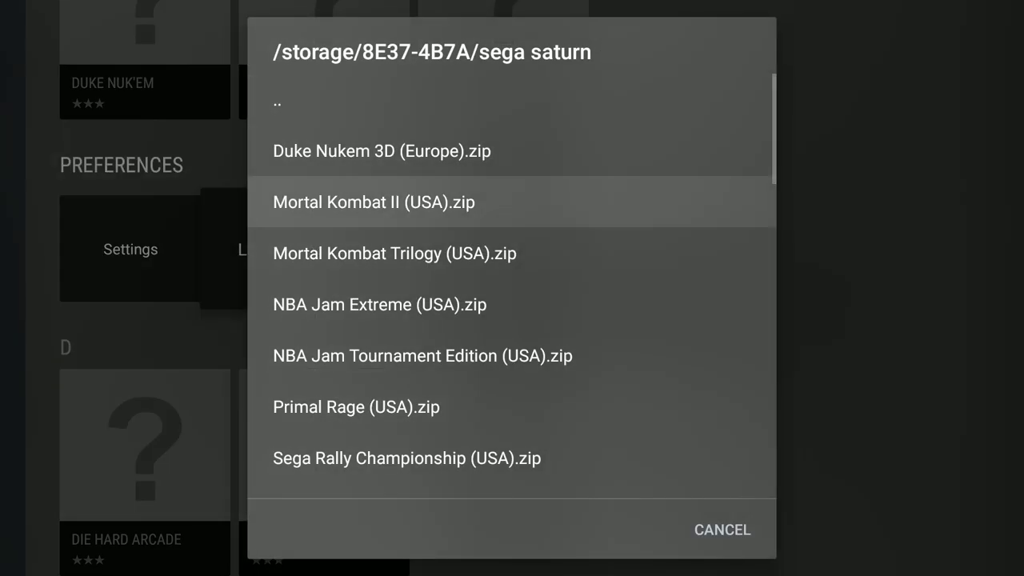
key("Down")
key("Down")
key("Down")
key("Down")
key("Down")
key("Down")
key("Down")
key("Down")
key("Down")
key("Down")
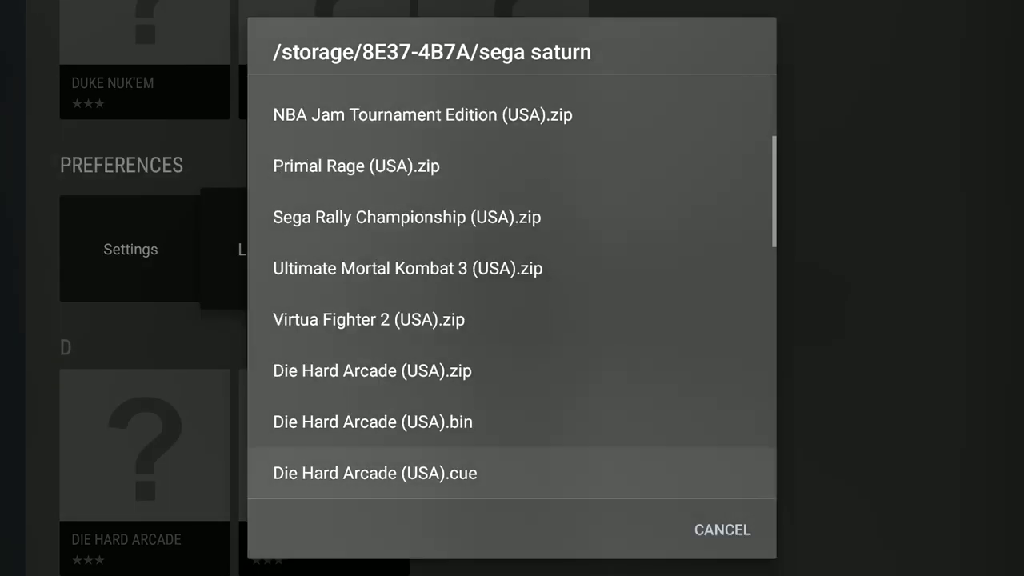
key("Down")
key("Down")
key("Up")
key("Up")
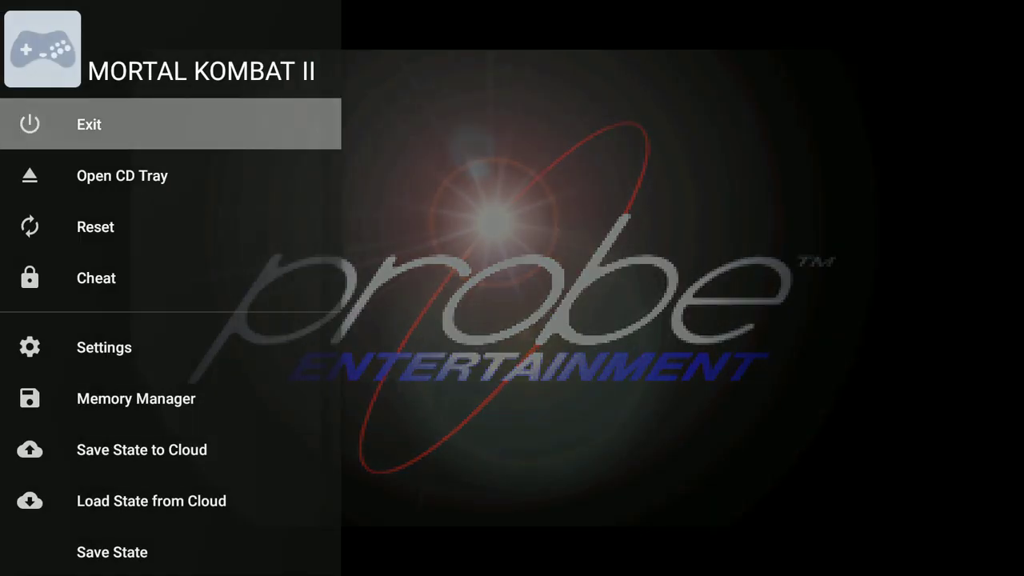
- Exit Mortal Kombat II and leave Yaba Sanshiro for the Android TV home screen
key("Return")
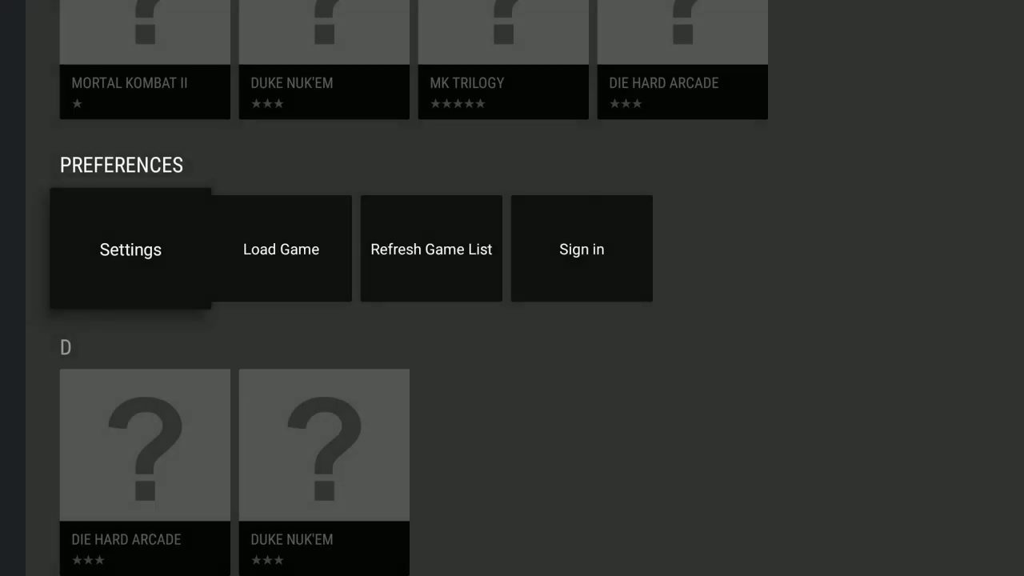
key("Left")
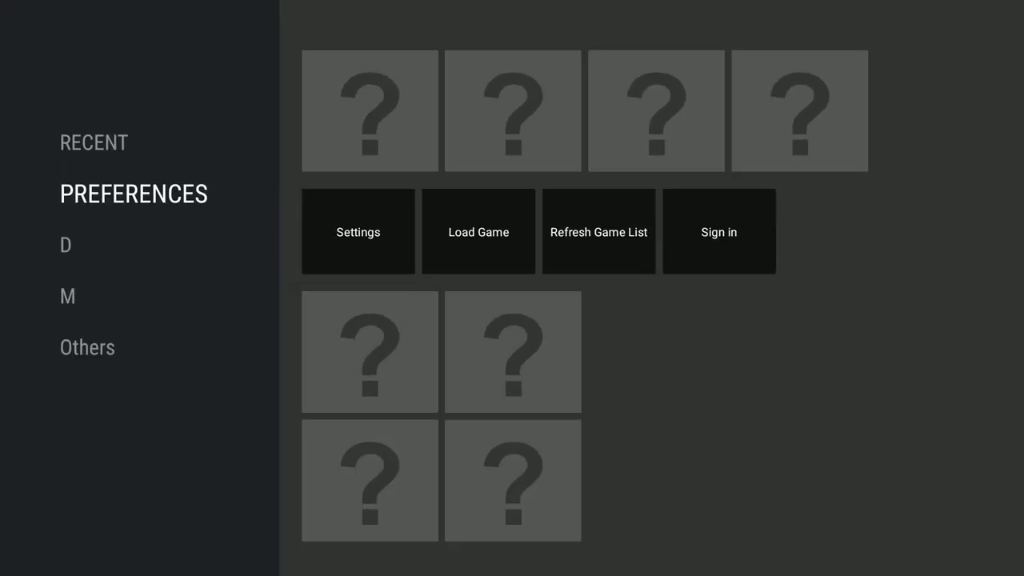
key("Escape")
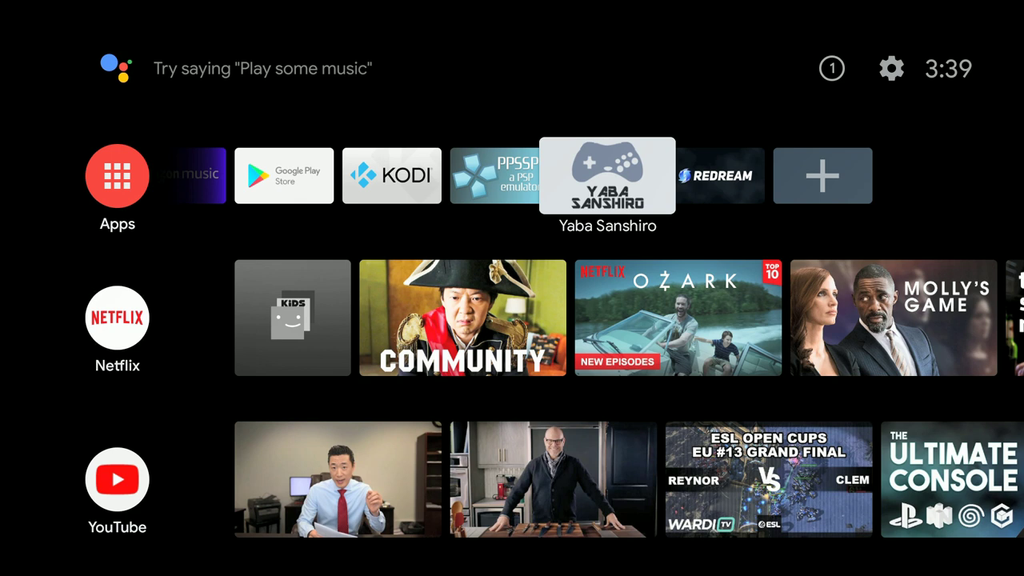
key("Left")
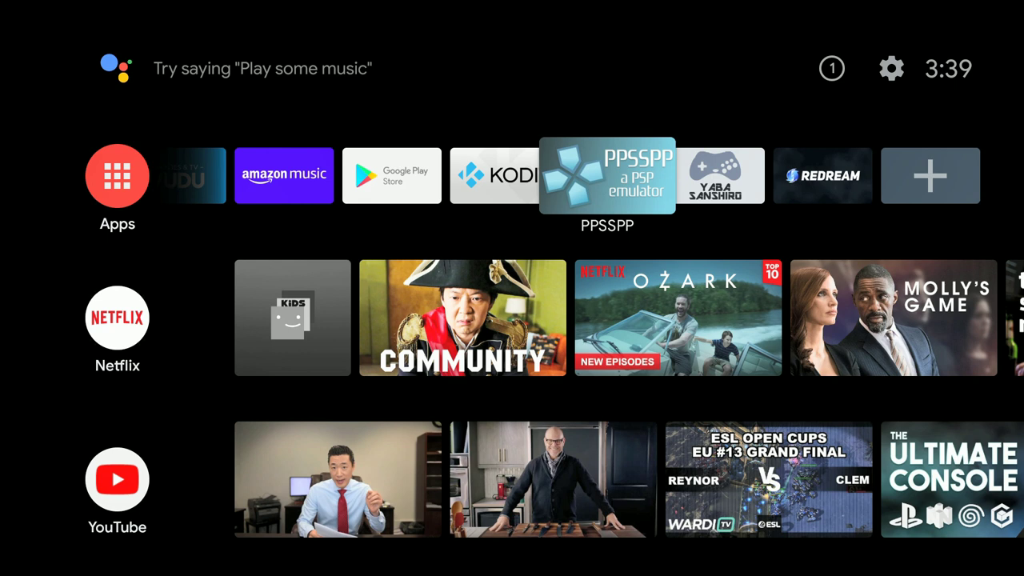
- Launch PPSSPP from the apps row and start God of War: Chains of Olympus
key("Left")
key("Left")
key("Left")
key("Left")
key("Left")
key("Left")
key("Left")
key("Left")
key("Left")
key("Right")
key("Right")
key("Right")
key("Right")
key("Right")
key("Right")
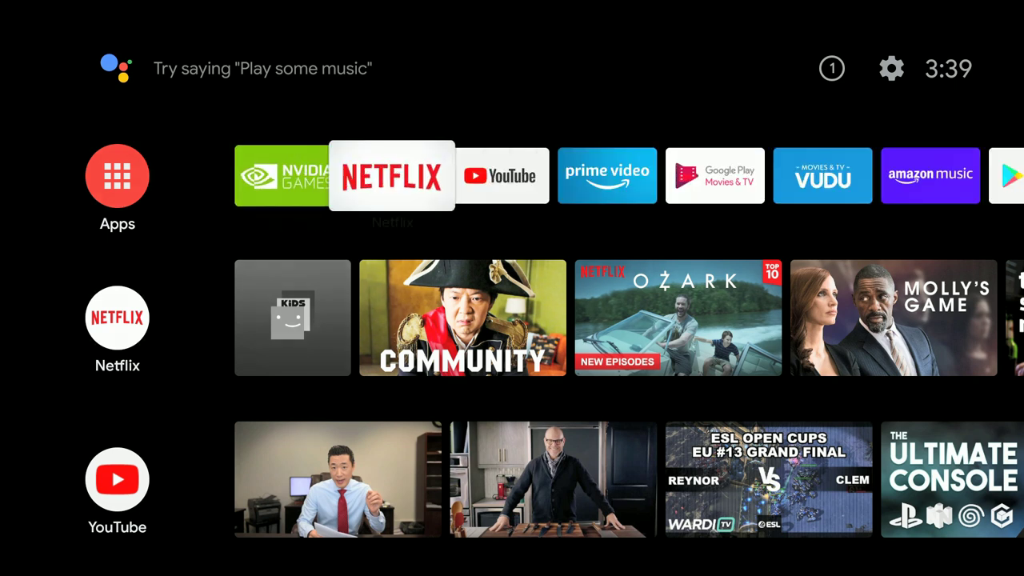
key("Right")
key("Right")
key("Right")
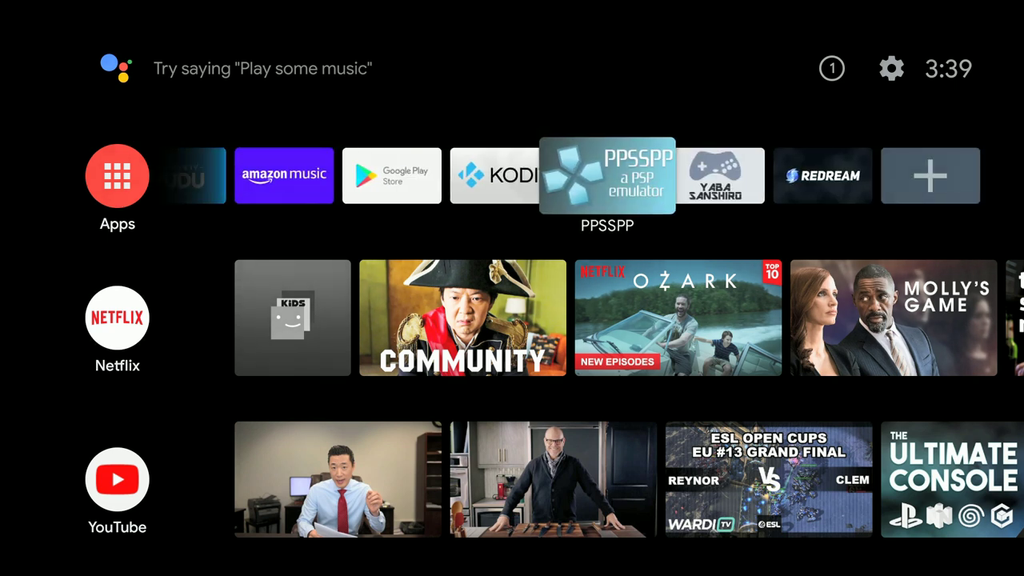
key("Left")
key("Right")
key("Left")
key("Right")
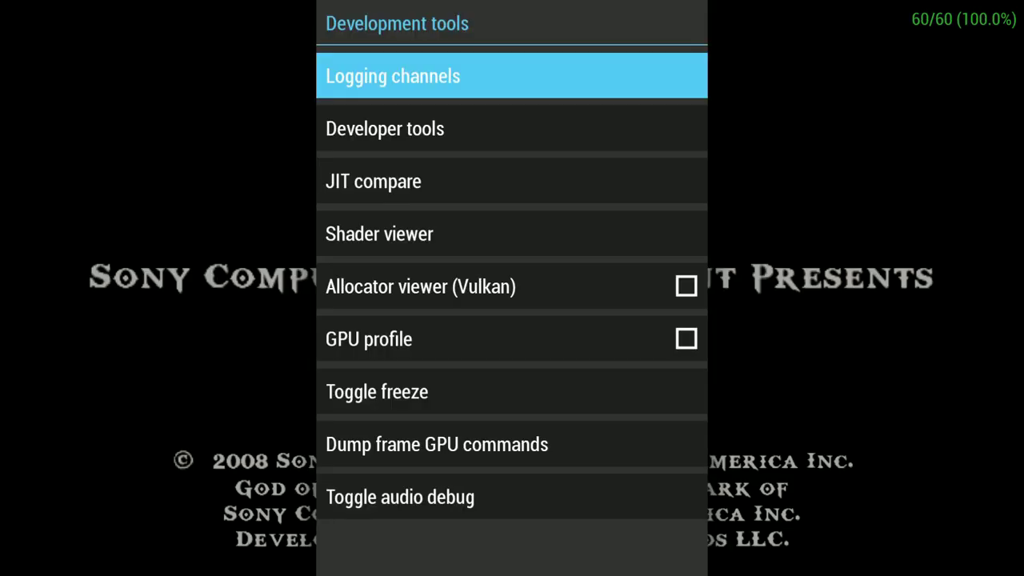
- View the Logging channels screen, then open and close the game's pause menu
key("Return")
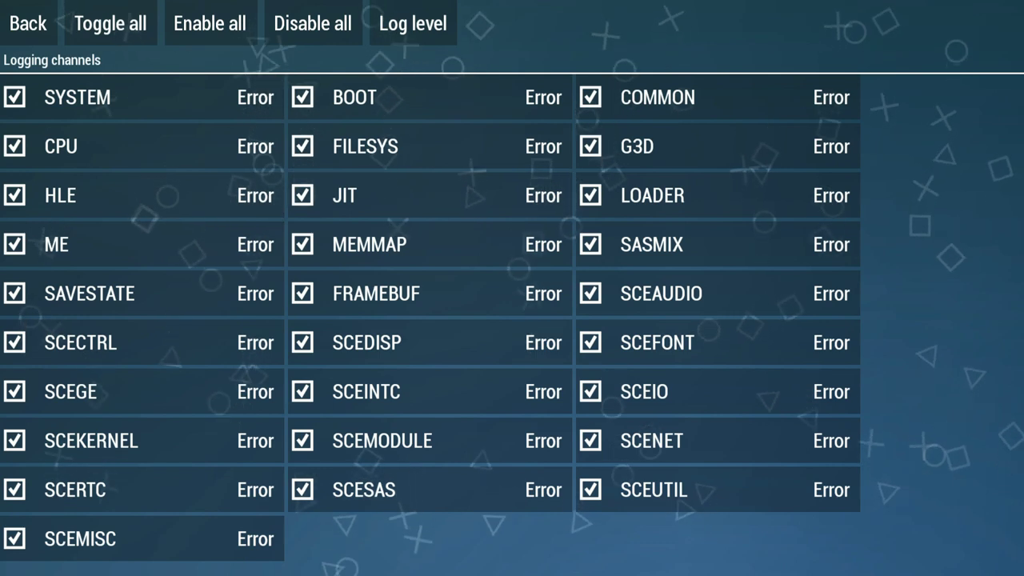
key("Escape")
key("Escape")
key("Escape")
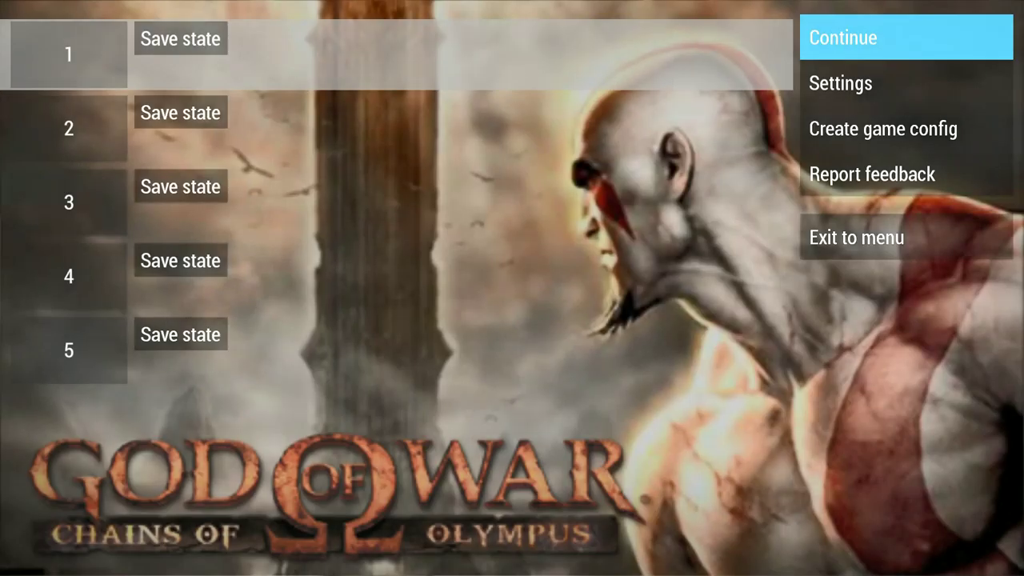
key("Escape")
key("Escape")
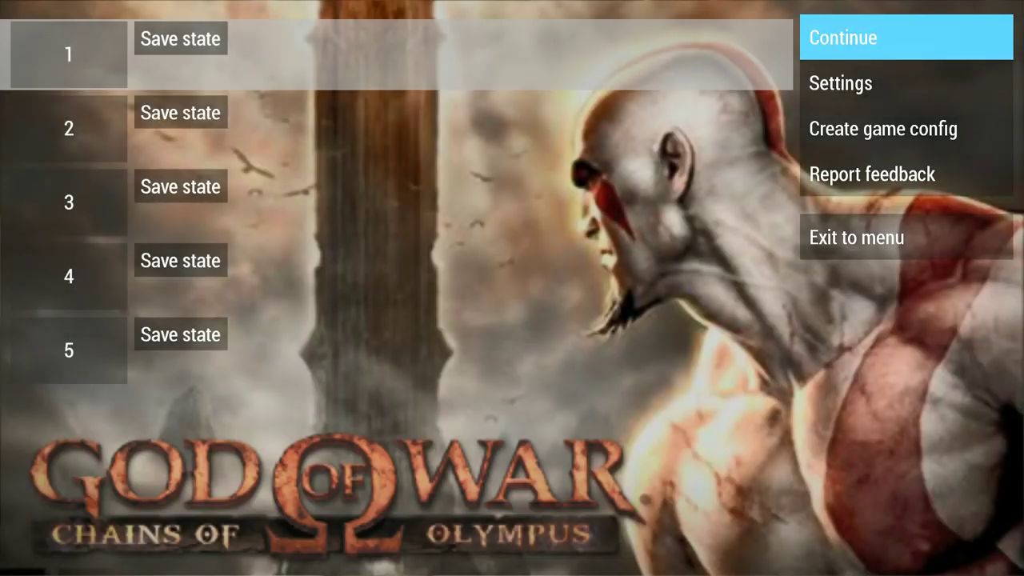
key("Escape")
key("Escape")
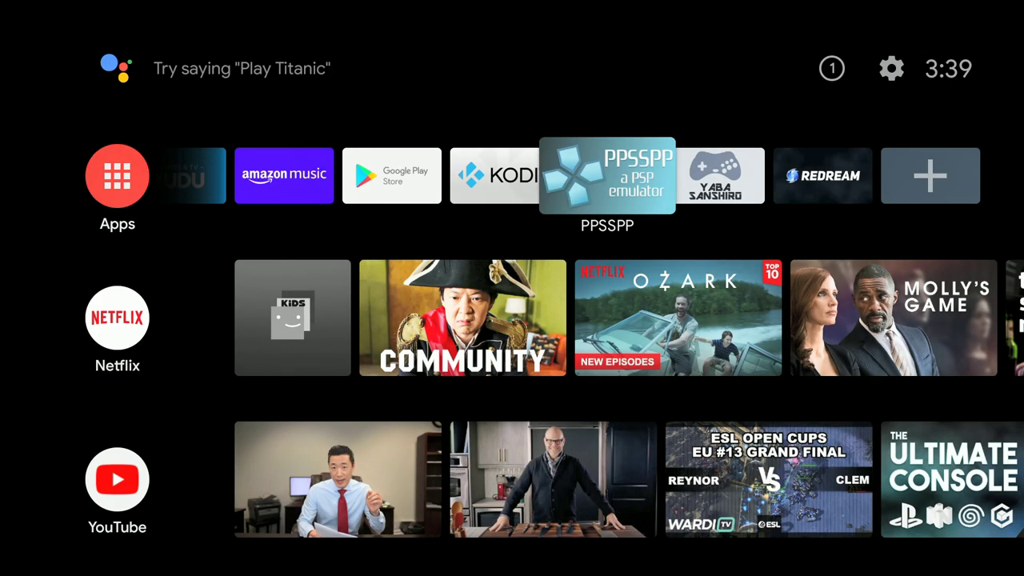
- Open Redream and continue in Lite Mode without upgrading
key("Right")
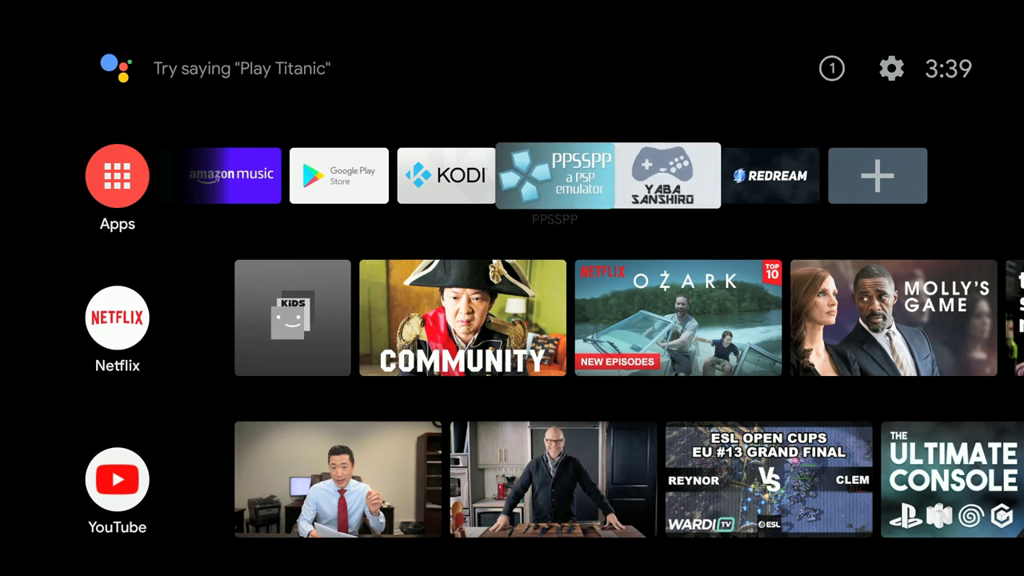
key("Right")
key("Left")
key("Left")
key("Right")
key("Right")
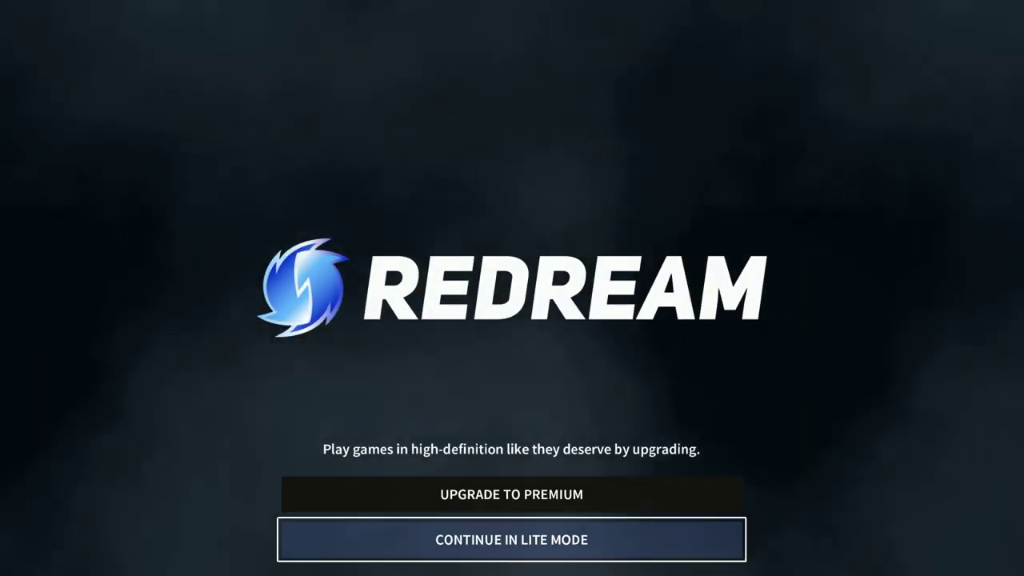
key("Return")
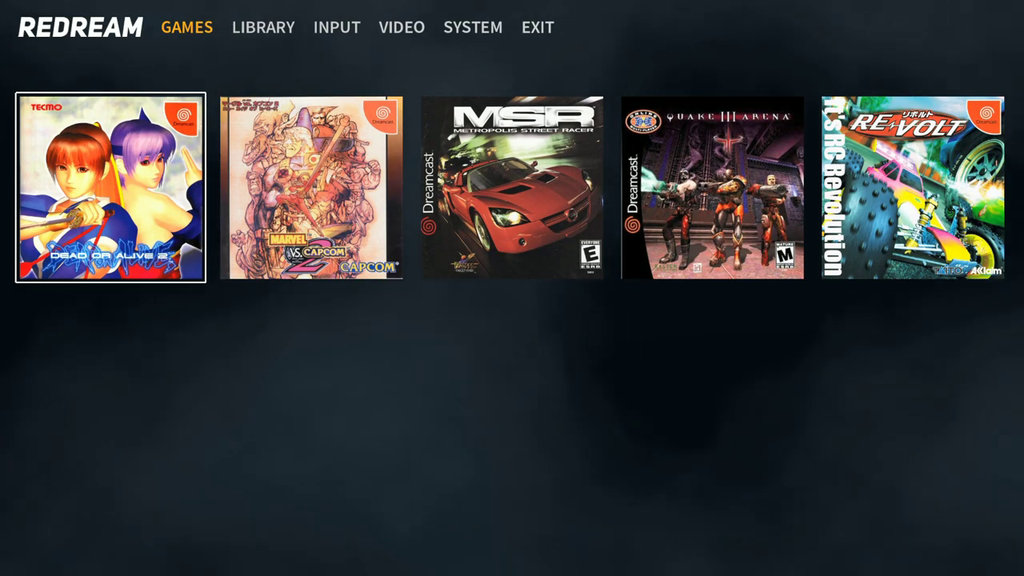
- Select Marvel vs Capcom 2 among the Dreamcast game covers
key("Right")
key("Right")
key("Right")
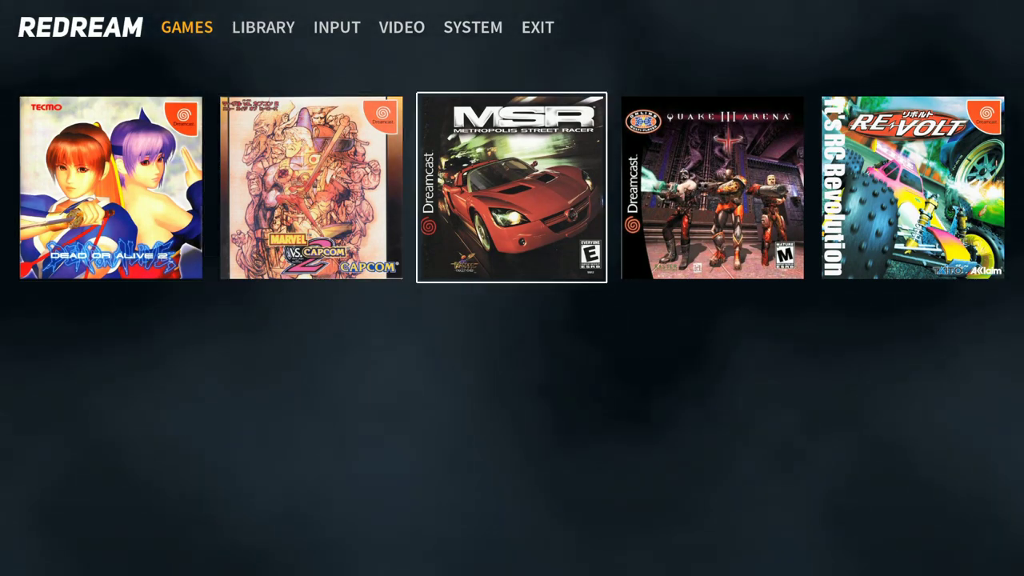
key("Right")
key("Left")
key("Left")
key("Left")
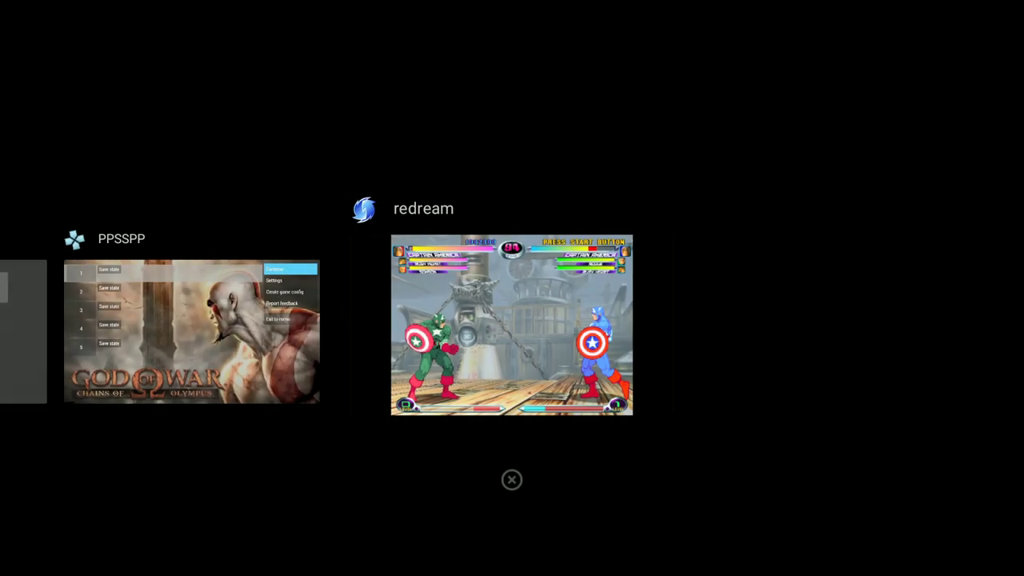
- Dismiss the redream, PPSSPP and RetroArch cards in the recent apps overview
key("Left")
key("Left")
key("Right")
key("Right")
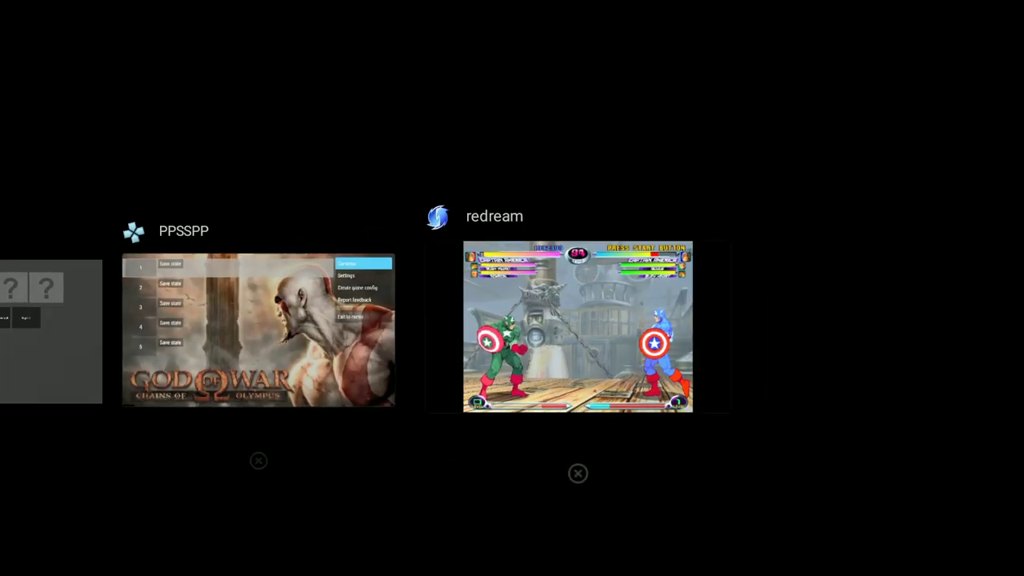
key("Down")
key("Return")
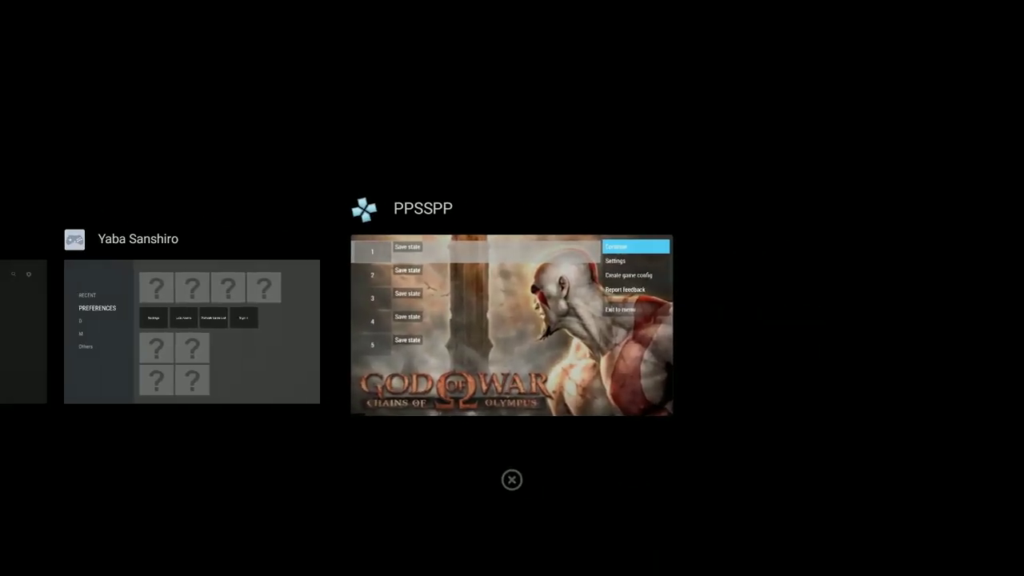
key("Return")
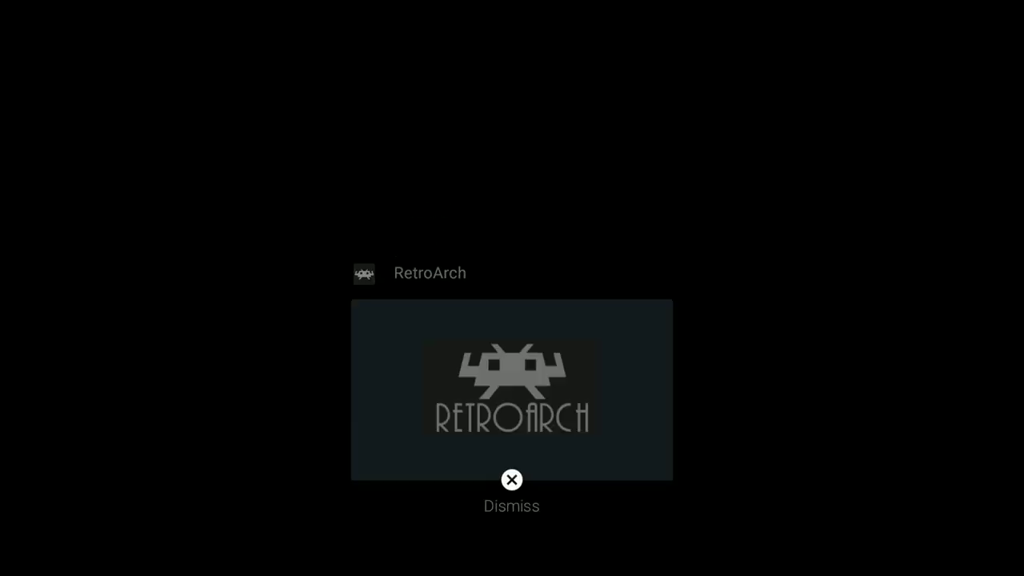
key("Return")
key("Left")
key("Left")
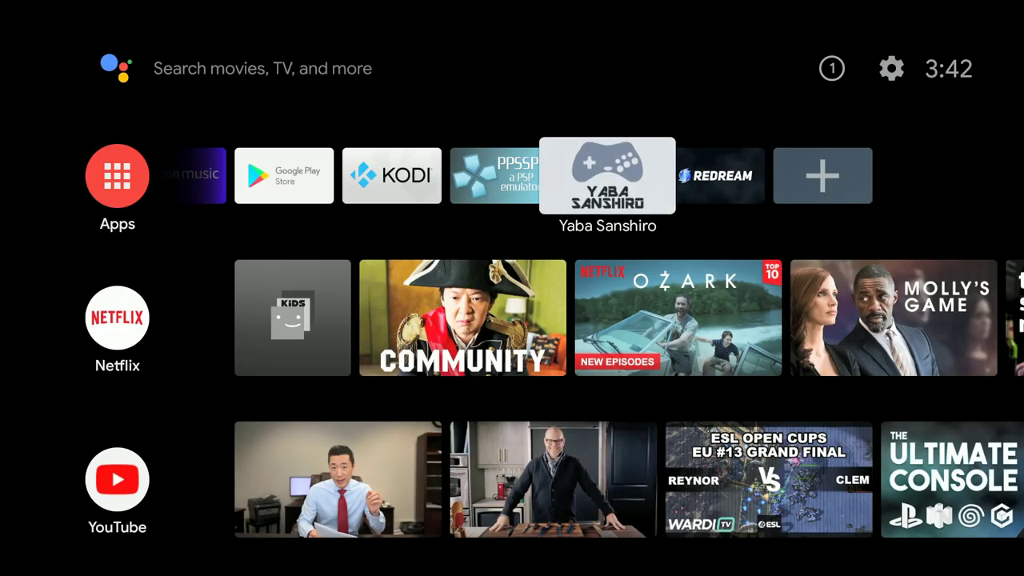
key("Right")
key("Left")
key("Right")
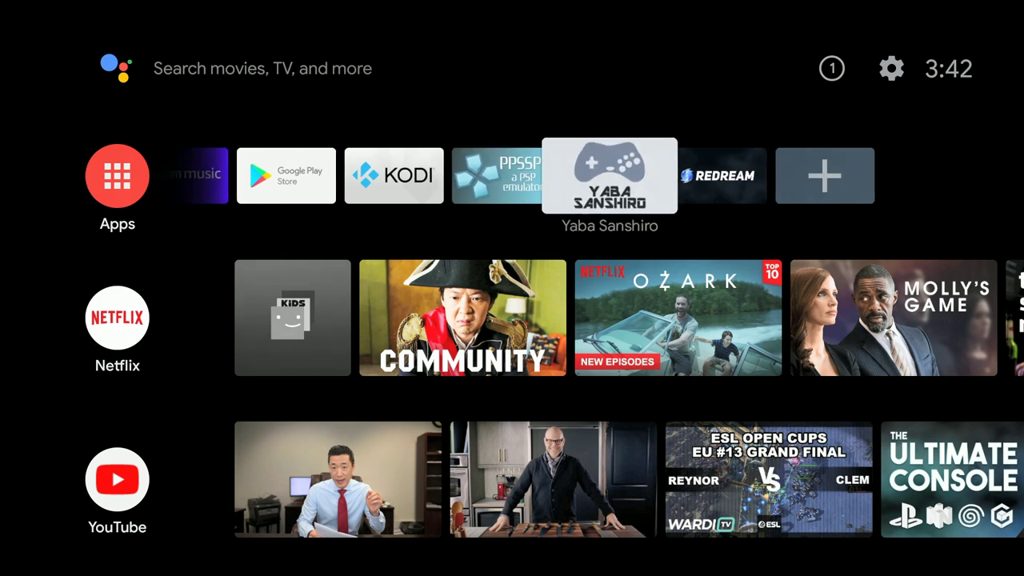
key("Right")
key("Left")
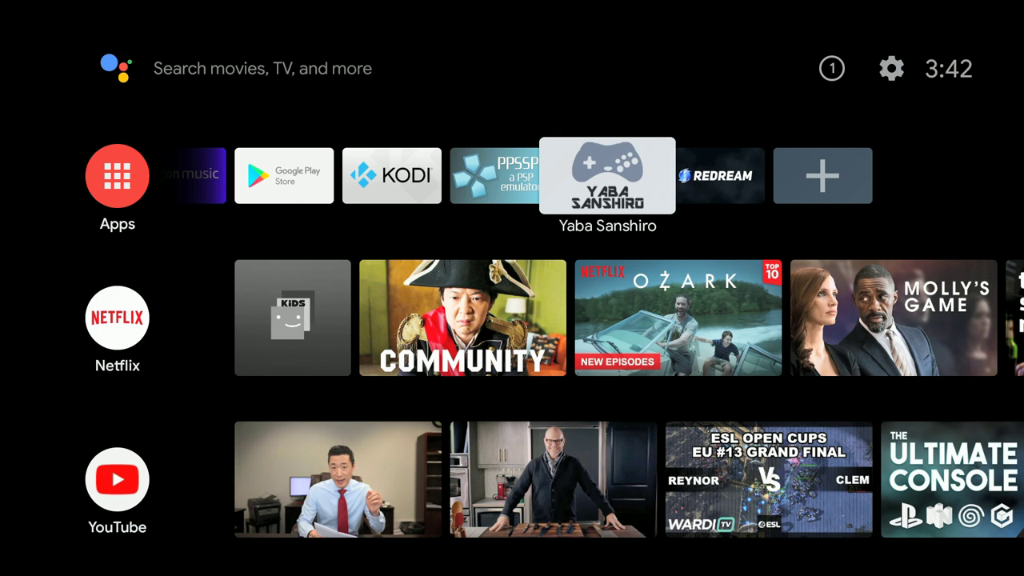
key("Left")
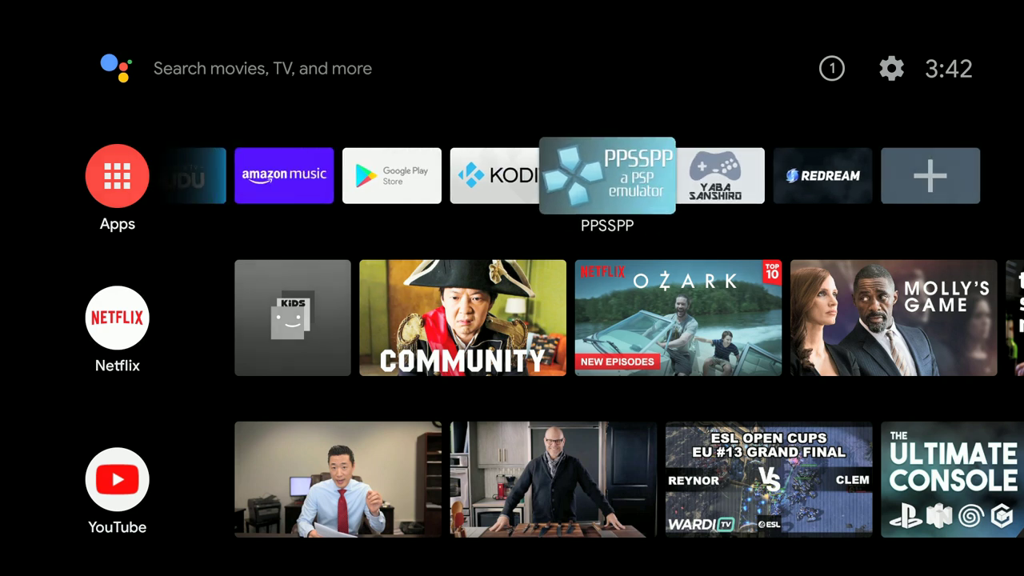
key("Right")
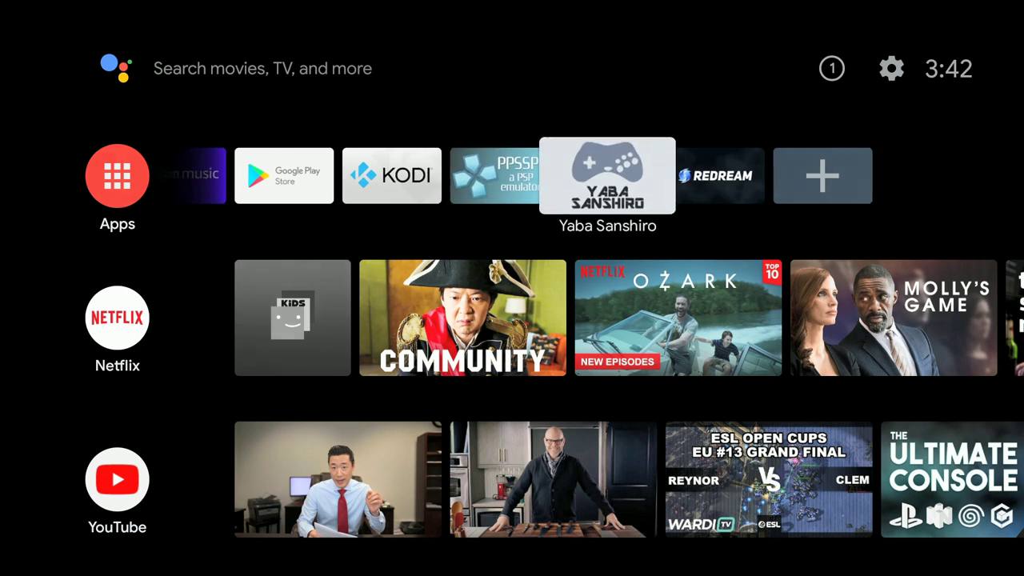
key("Right")
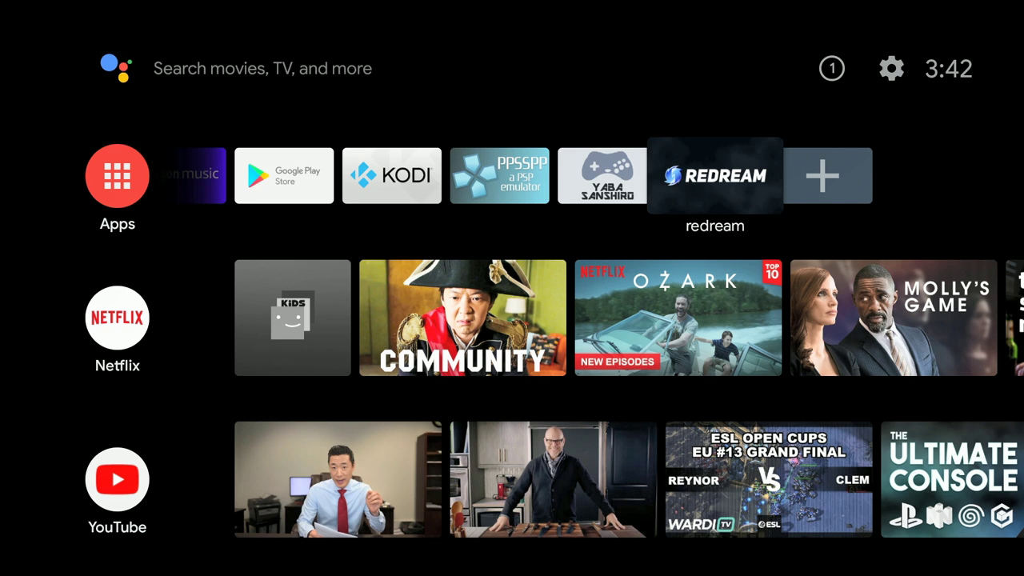
key("Left")
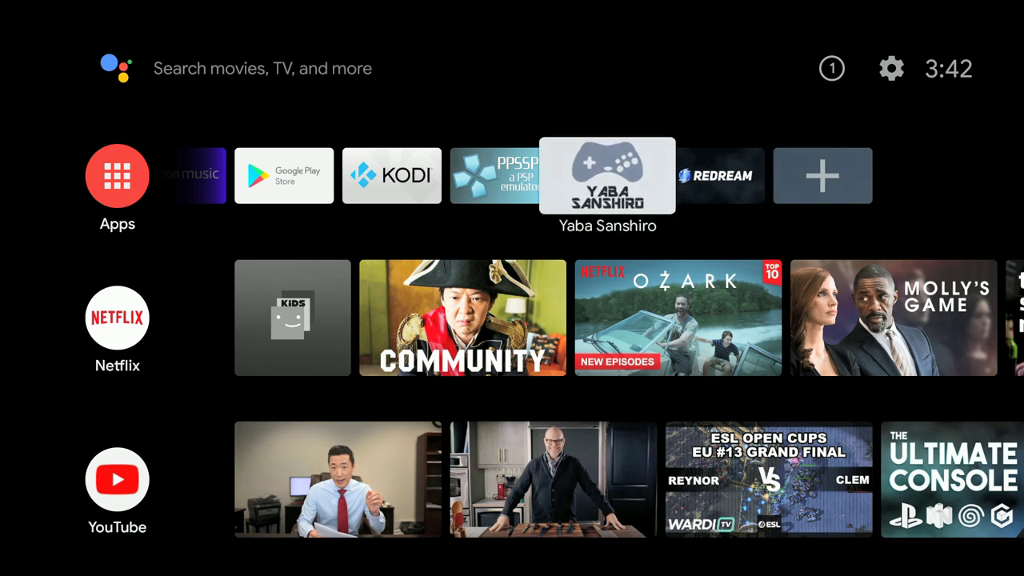
key("Left")
key("Right")
key("Right")
key("Left")
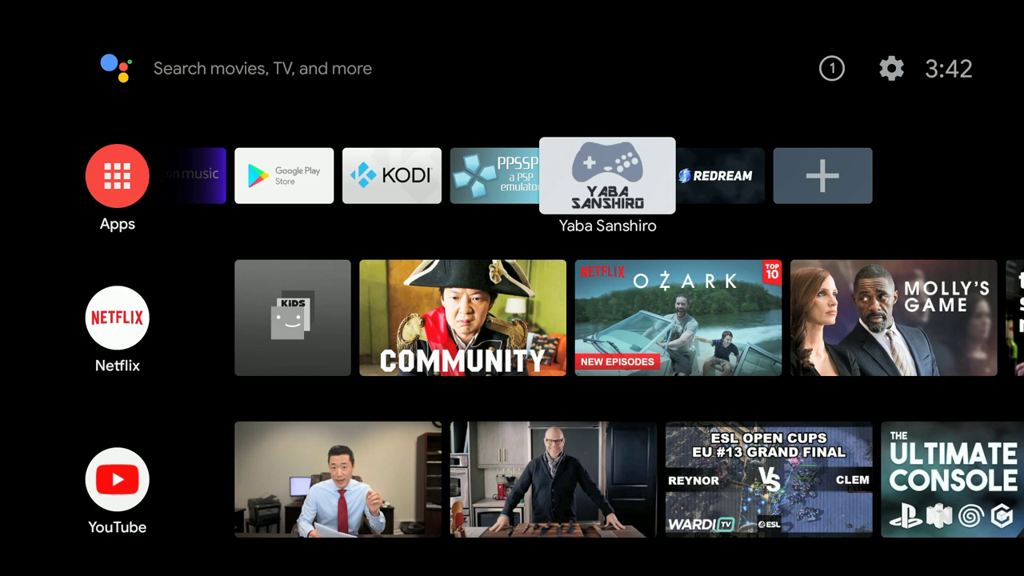